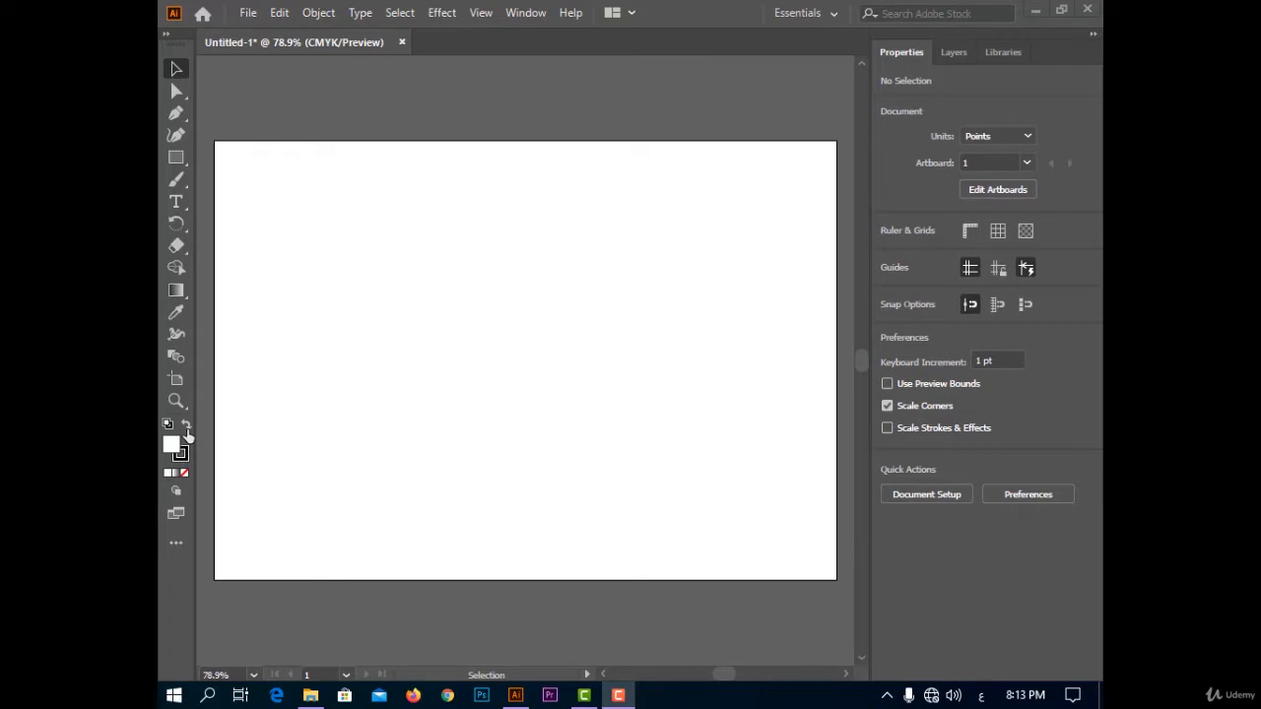
Swap the fill and stroke colors, swap them back, and open the stroke's color settings.
left_click(186, 428)
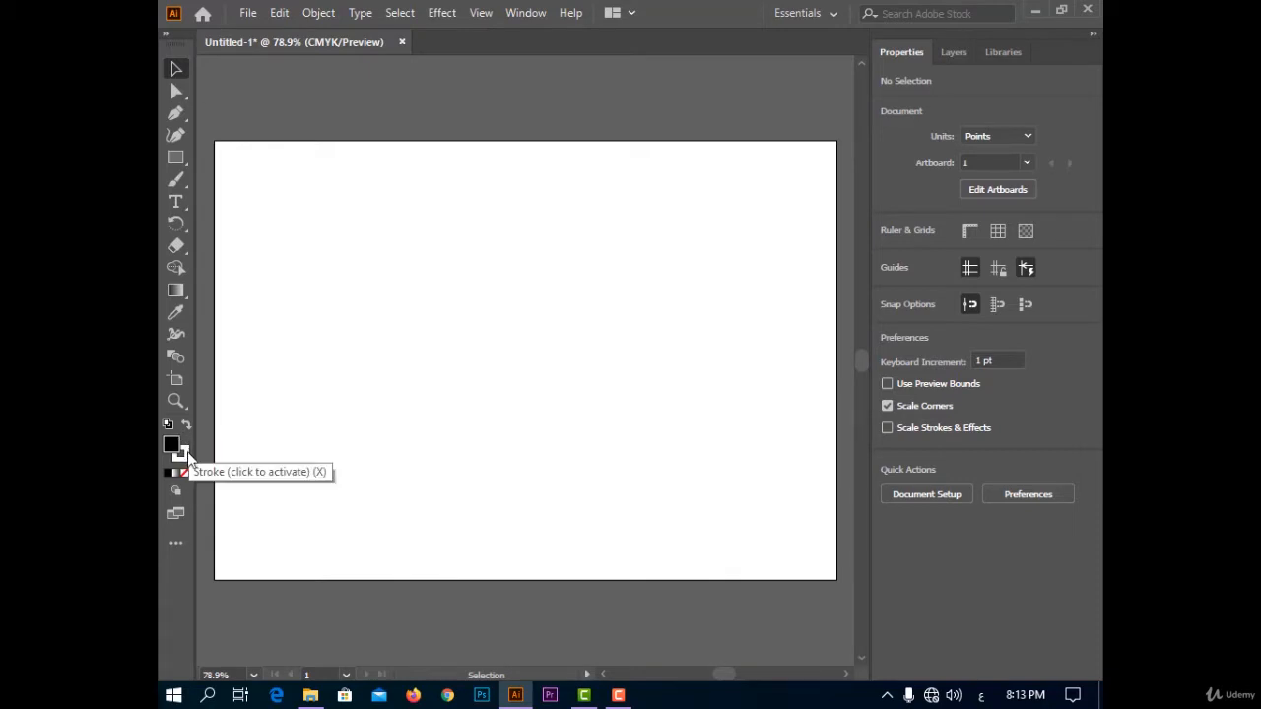
left_click(186, 426)
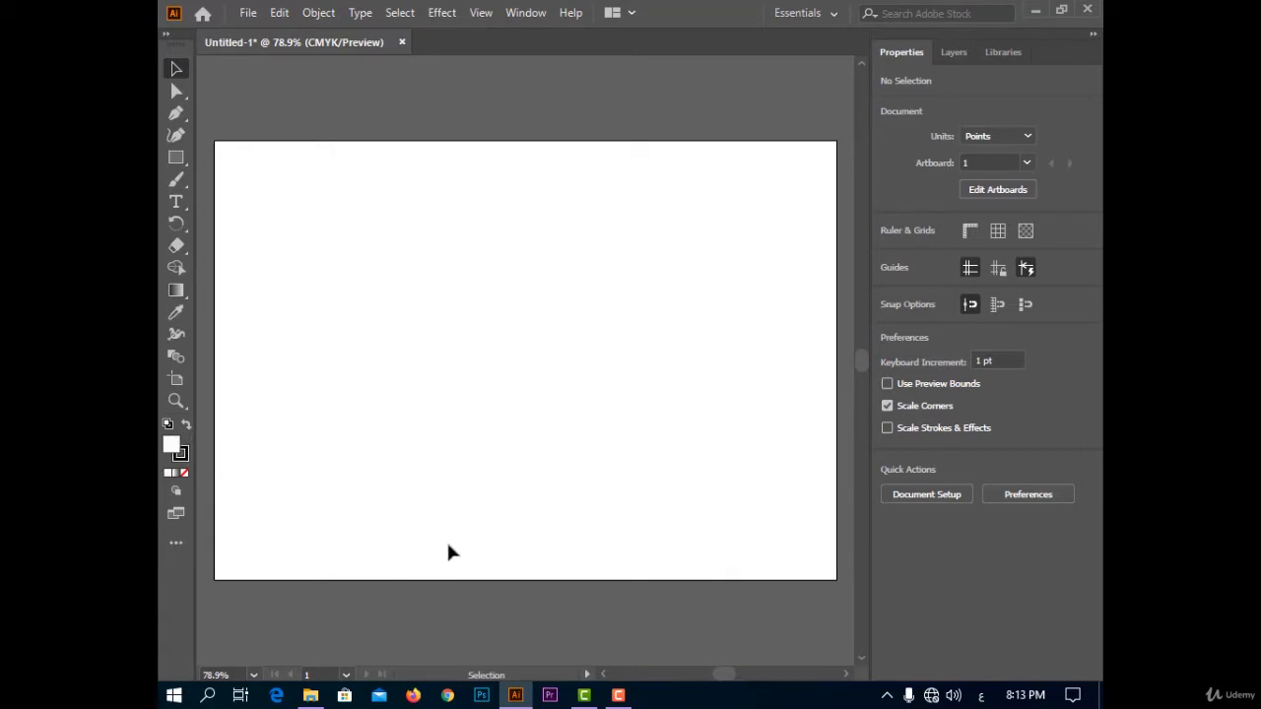
left_click(181, 457)
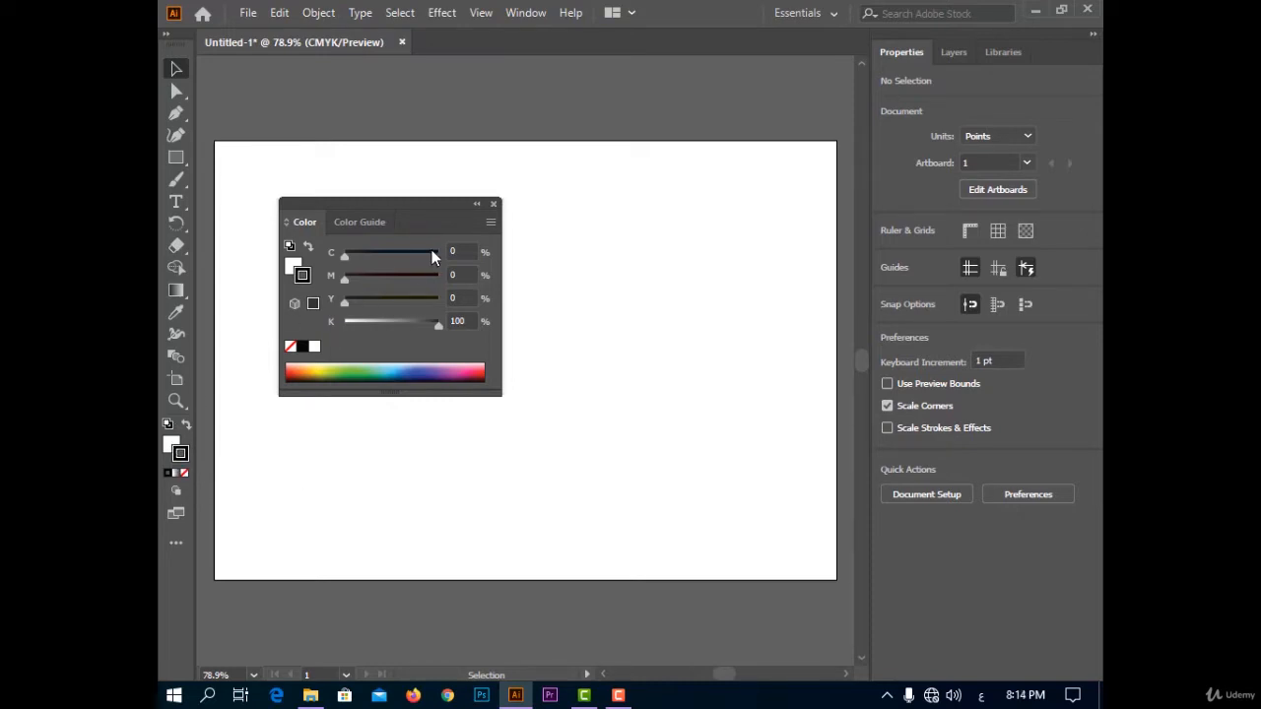
left_click(494, 204)
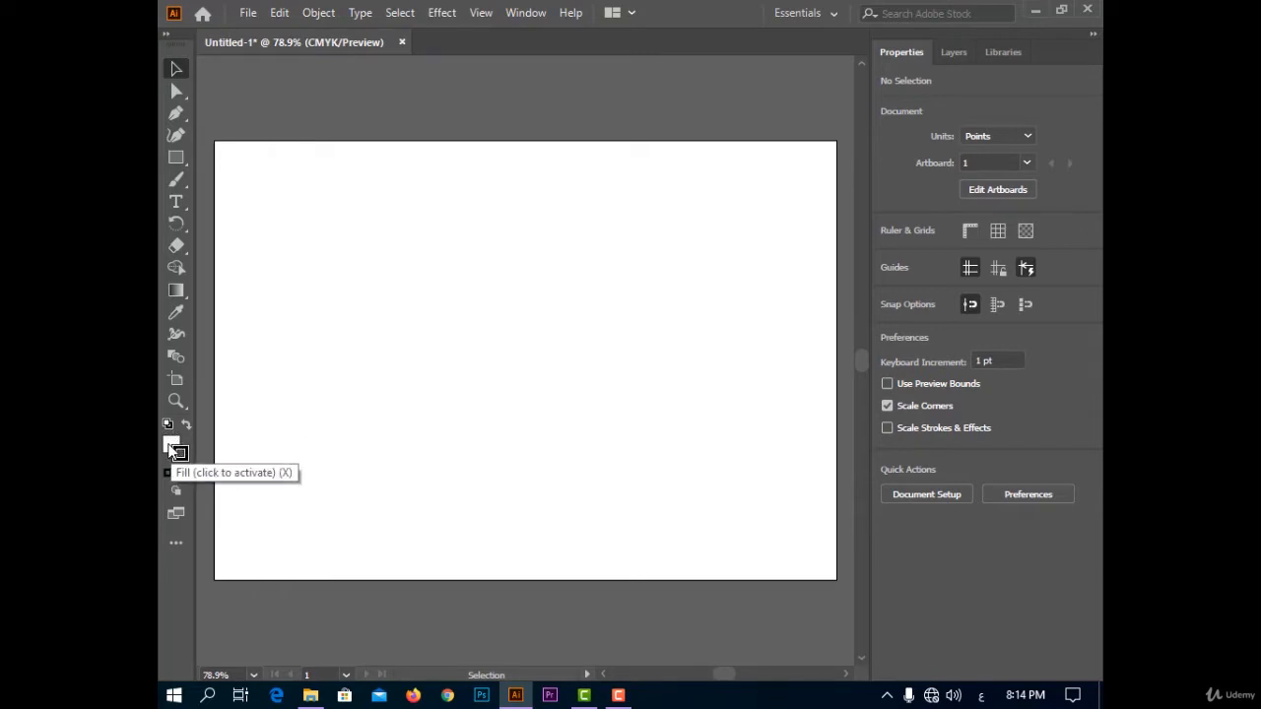
Set the fill to pure red (M 100, Y 100), and reset fill and stroke to their defaults.
double_click(170, 444)
left_click_drag(814, 240, 847, 227)
left_click(1051, 231)
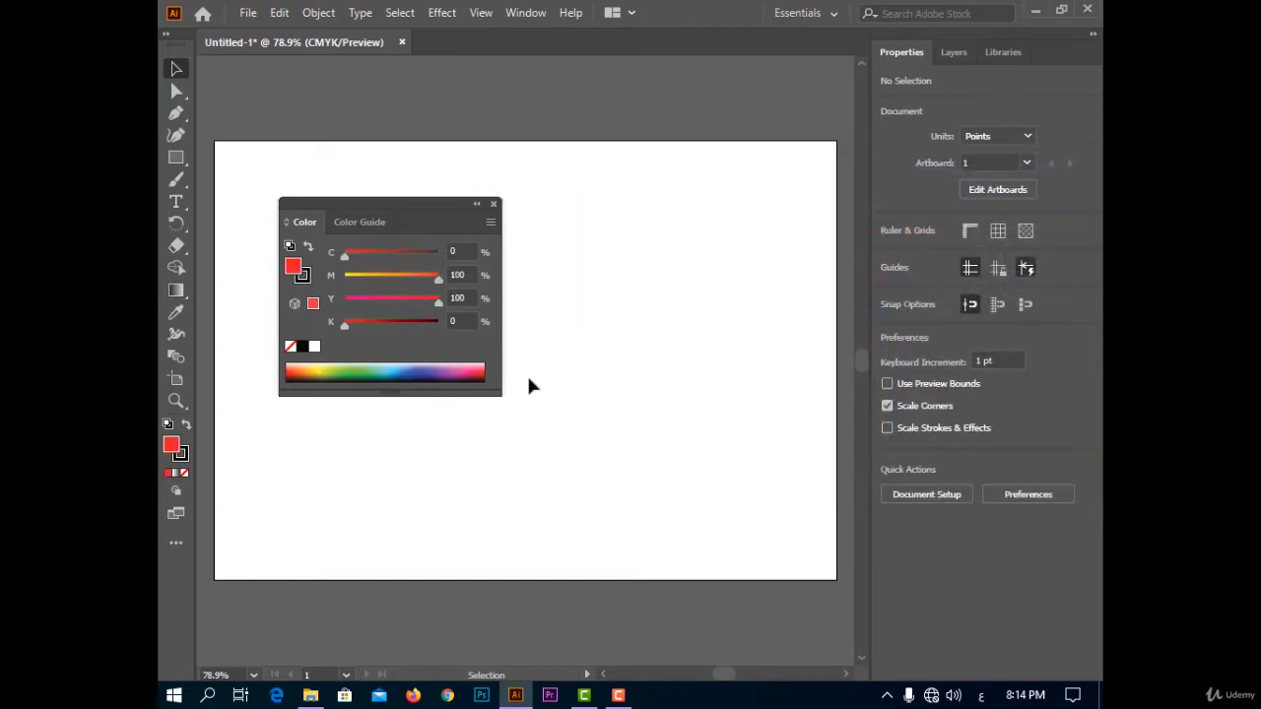
left_click(493, 204)
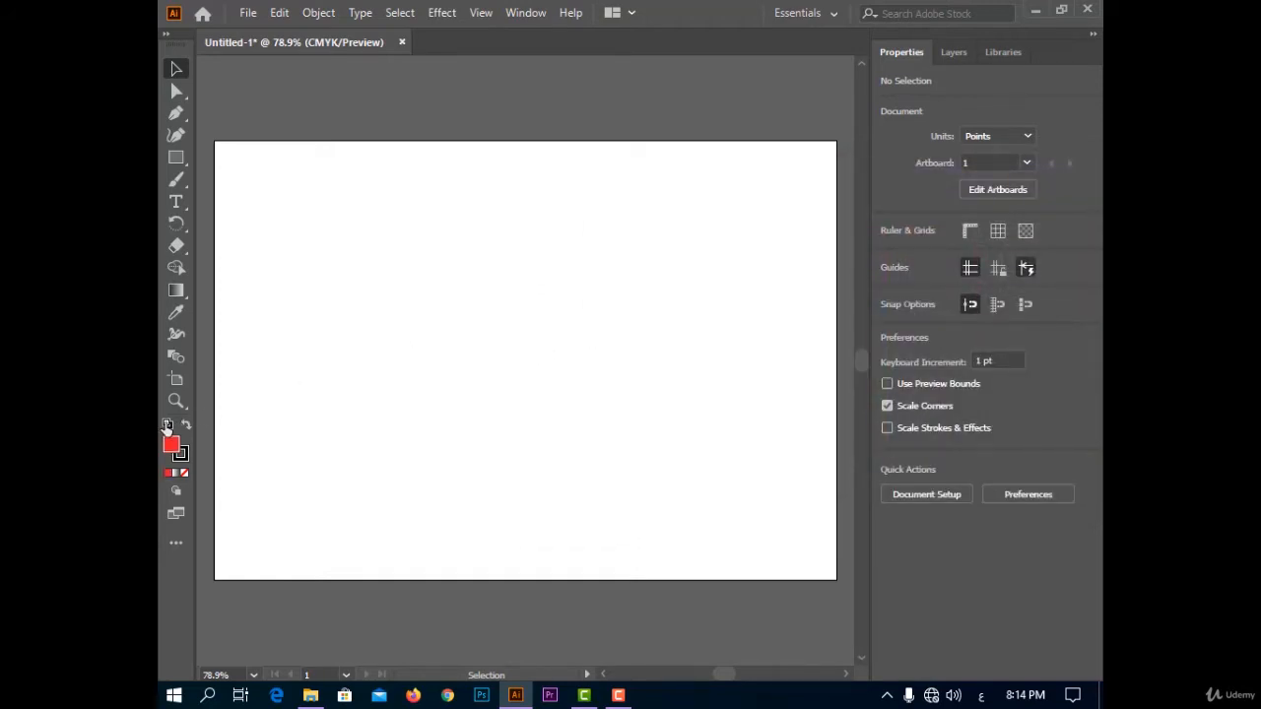
left_click(167, 424)
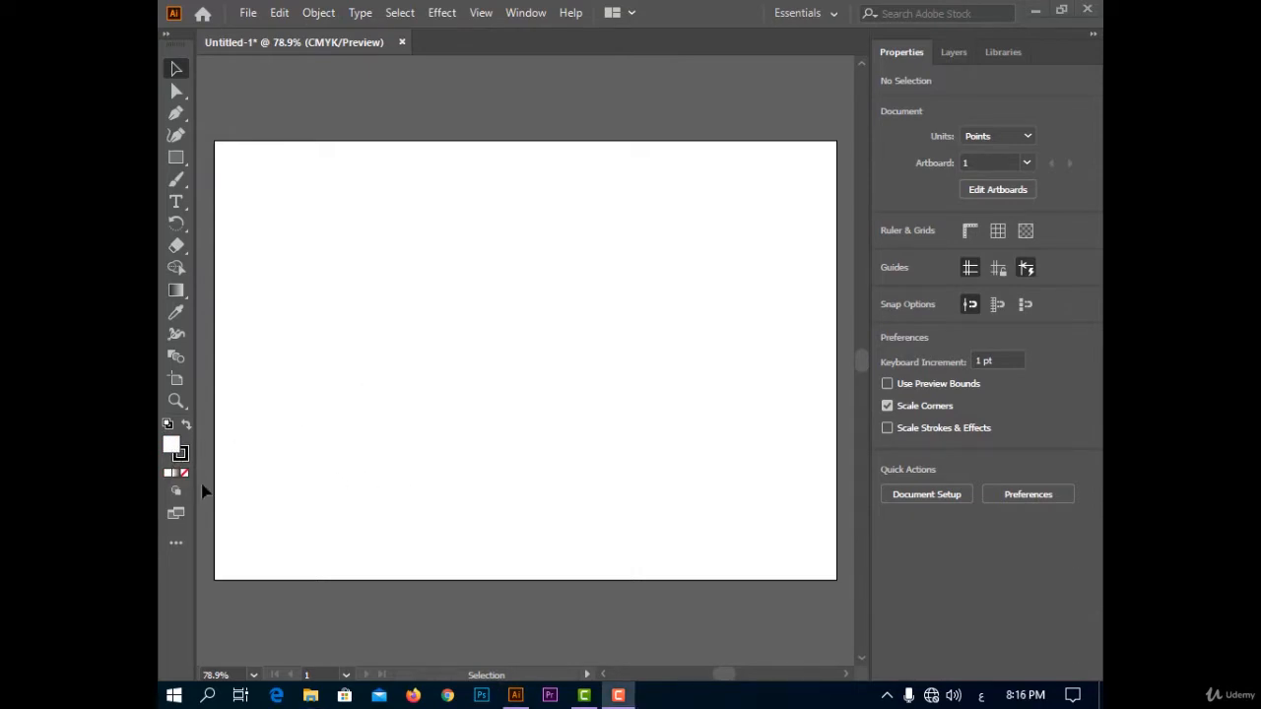
Try several solid fill colors from the color spectrum, finishing on crimson.
left_click(168, 474)
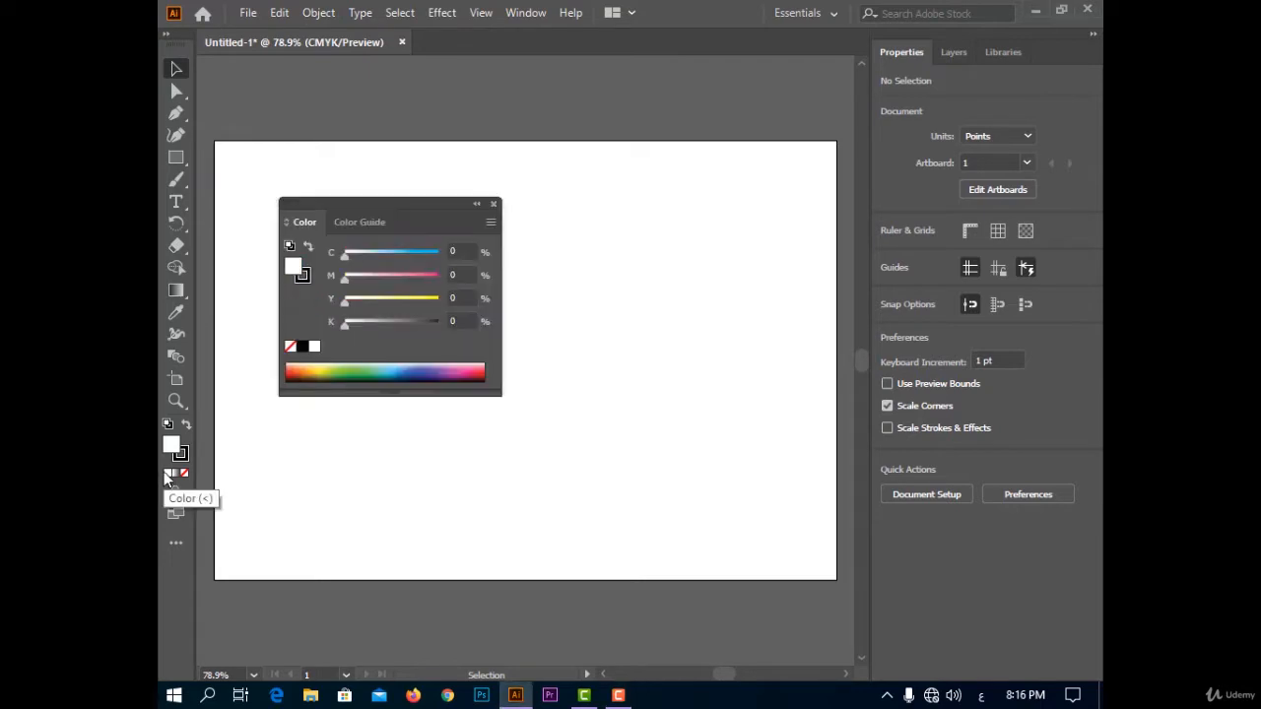
left_click(347, 370)
left_click(389, 374)
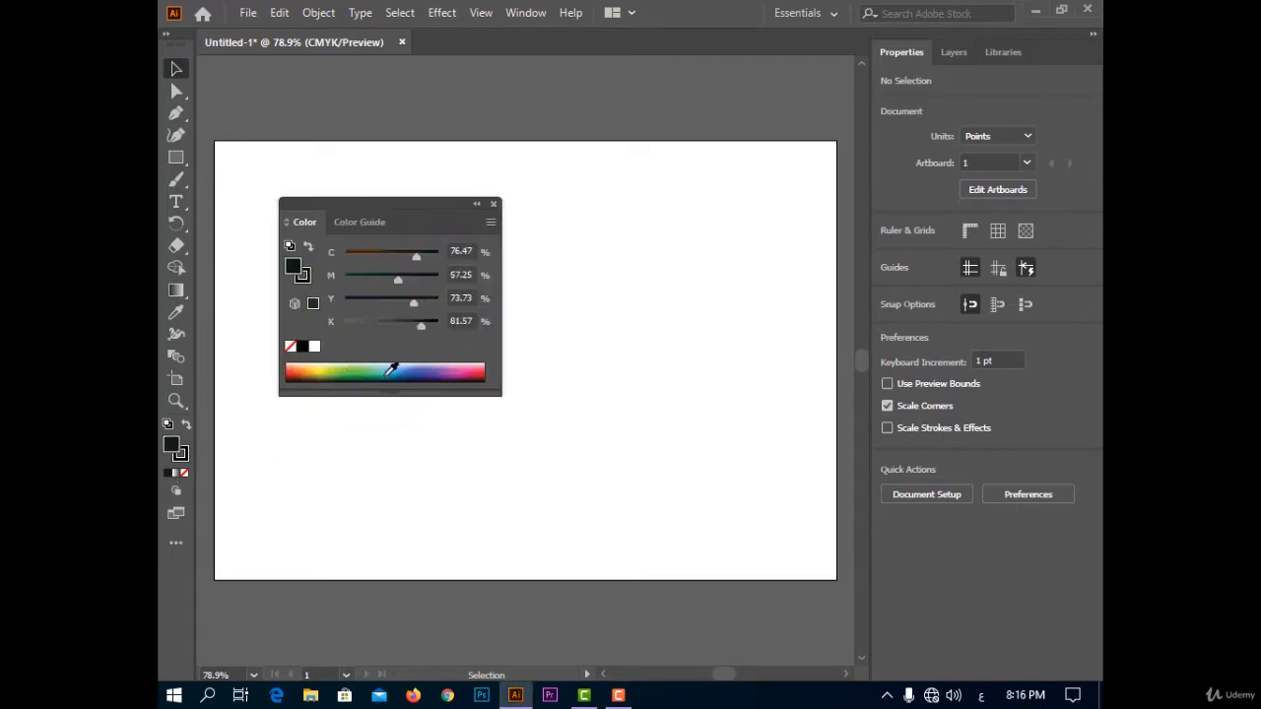
left_click(479, 370)
left_click(496, 204)
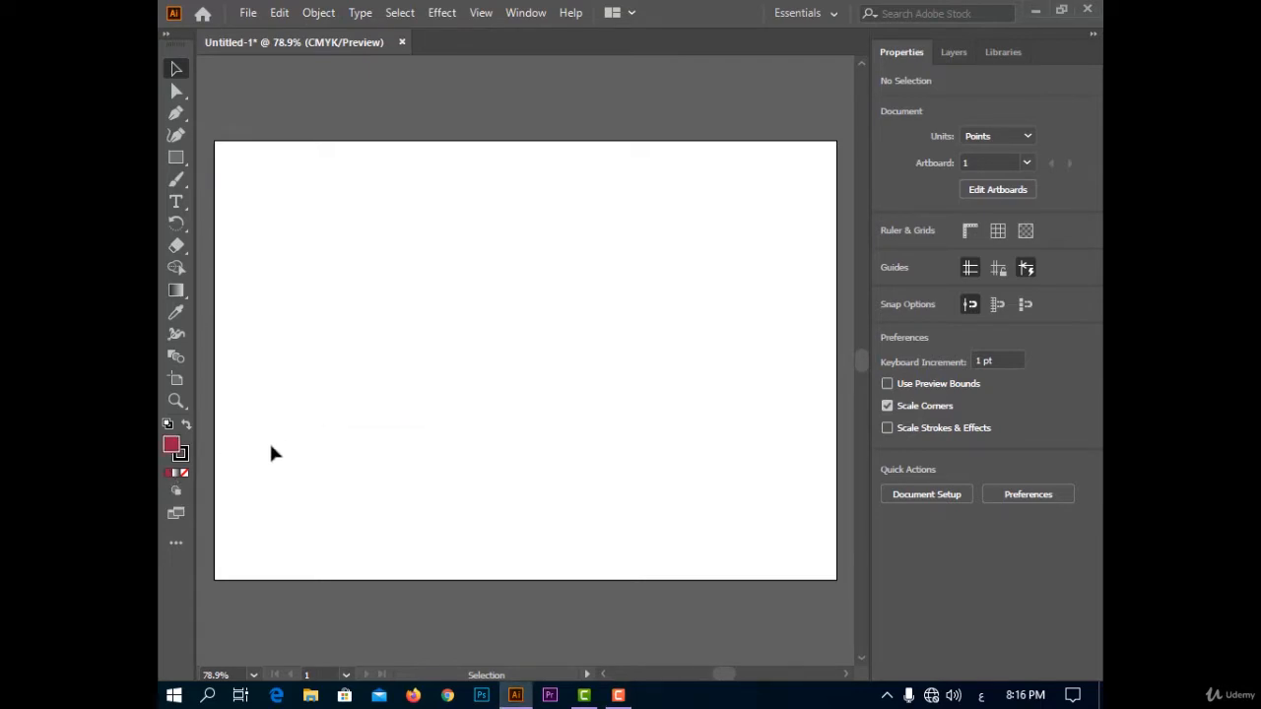
Apply the white-to-black linear gradient as the fill, and remove the fill by setting it to None.
left_click(175, 475)
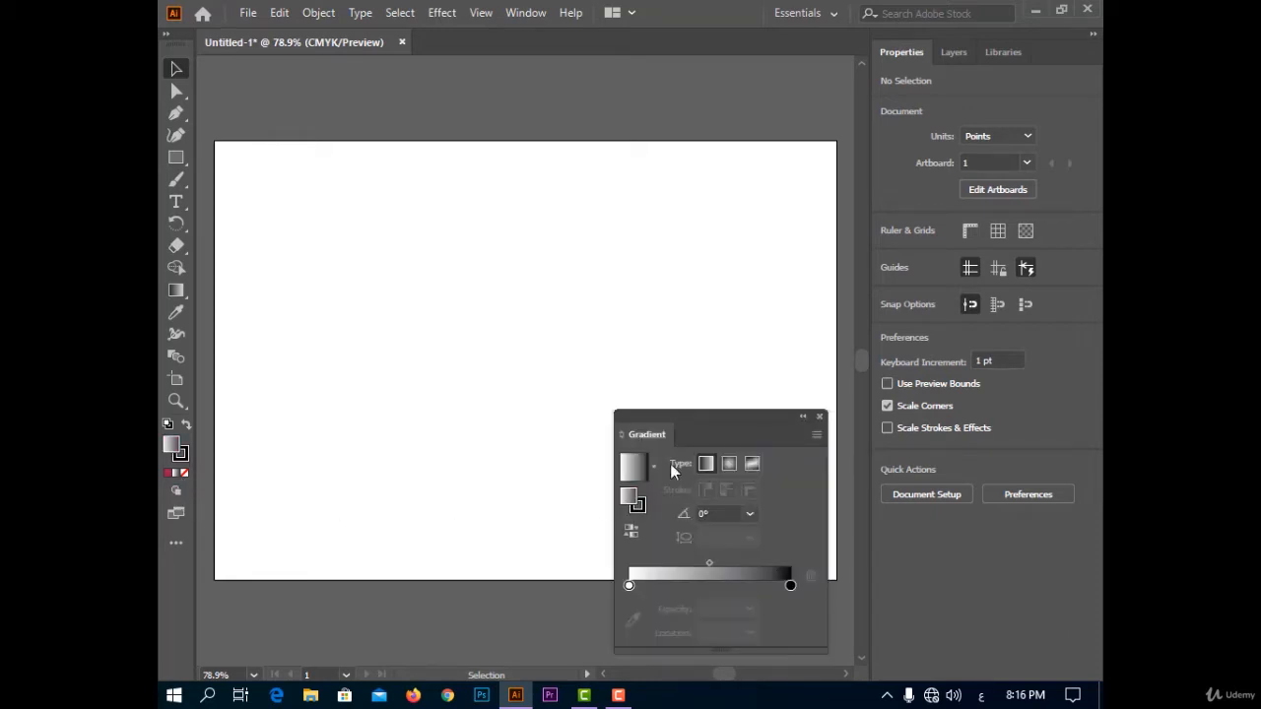
left_click_drag(715, 414, 698, 254)
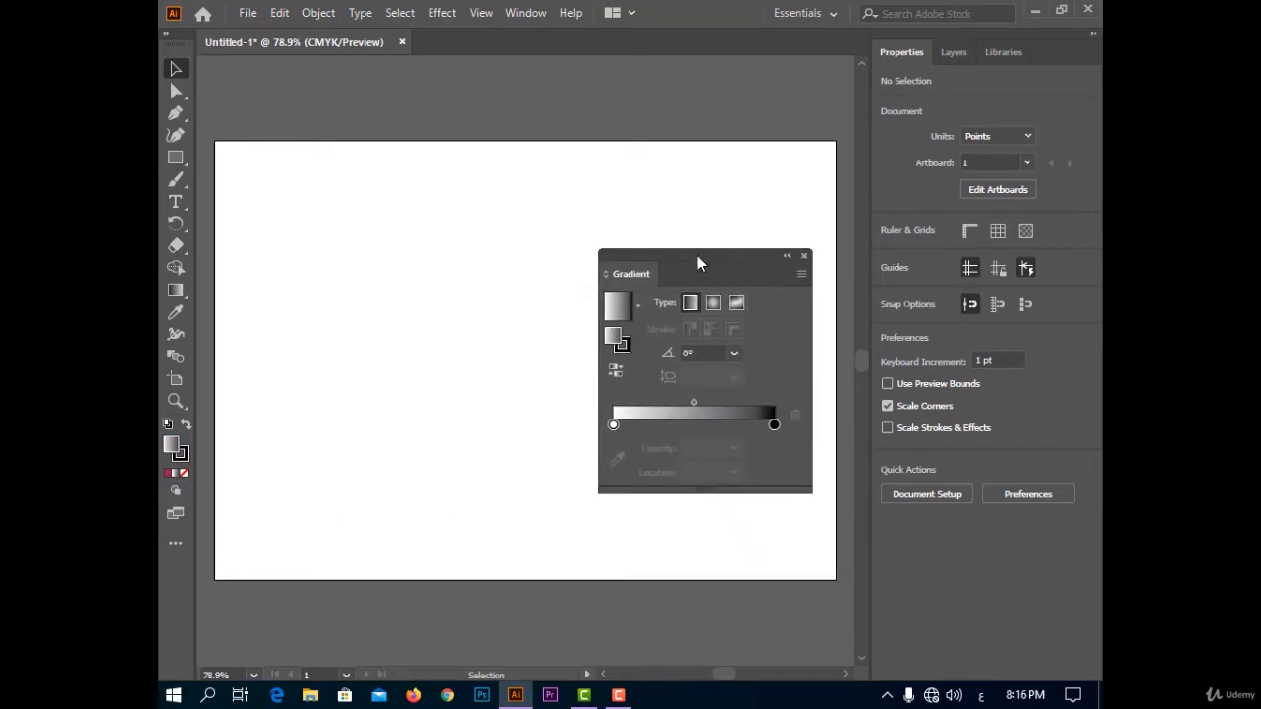
left_click(804, 257)
left_click(182, 474)
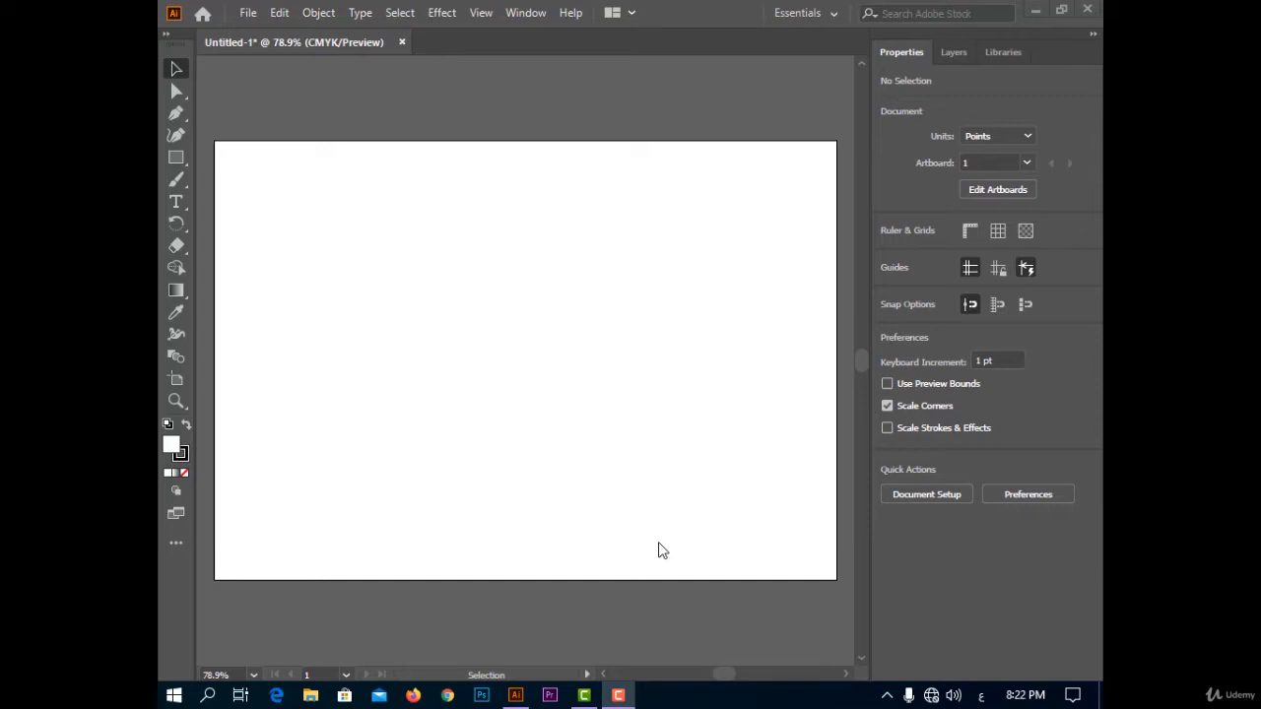
Show the floating Color settings and examine the CMYK sliders and the Color Guide.
left_click(514, 11)
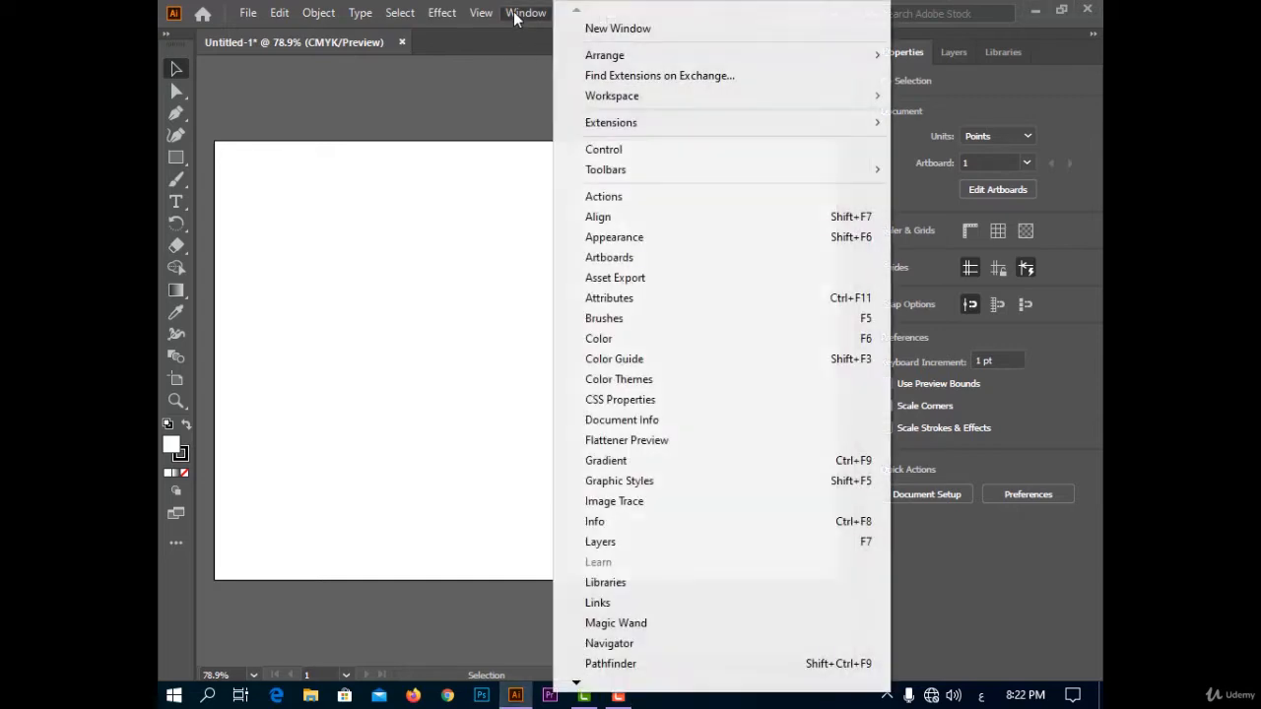
left_click(824, 344)
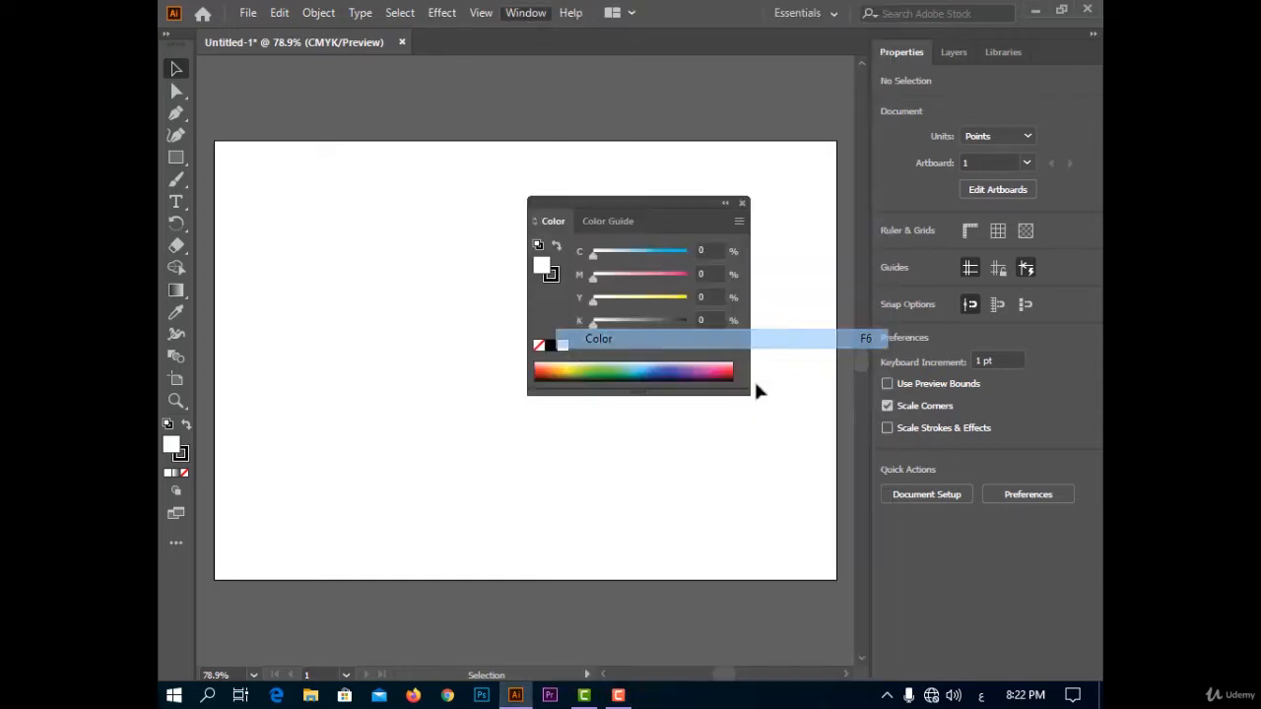
left_click_drag(665, 208, 711, 189)
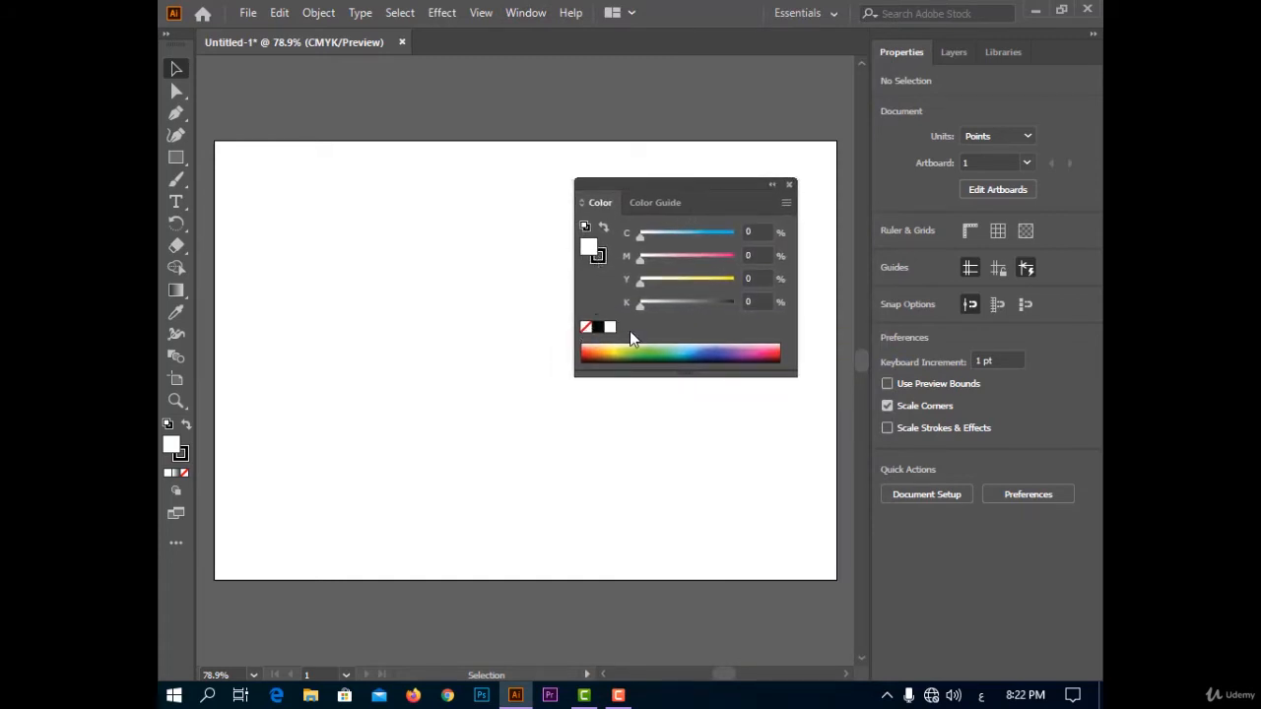
left_click(650, 202)
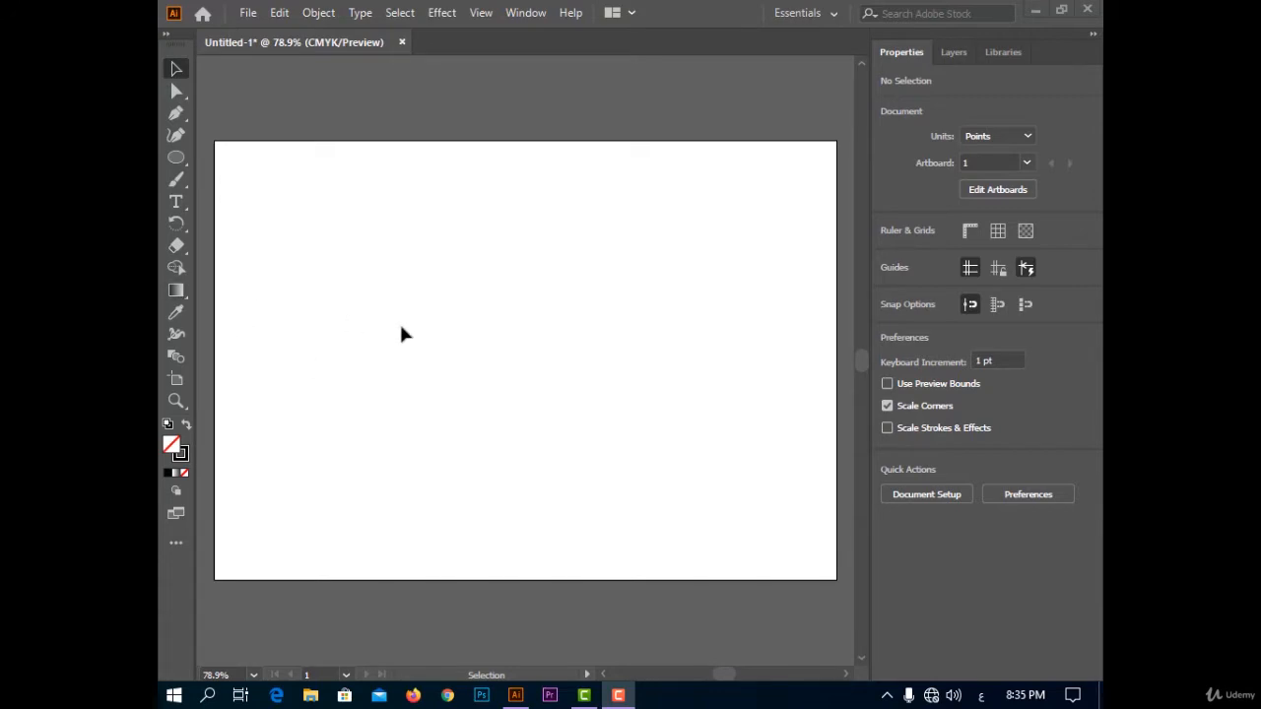
Draw an ellipse about 465 by 453 pt in the middle of the artboard and fill it with the white-to-black linear gradient.
left_click(176, 157)
left_click_drag(345, 179, 685, 511)
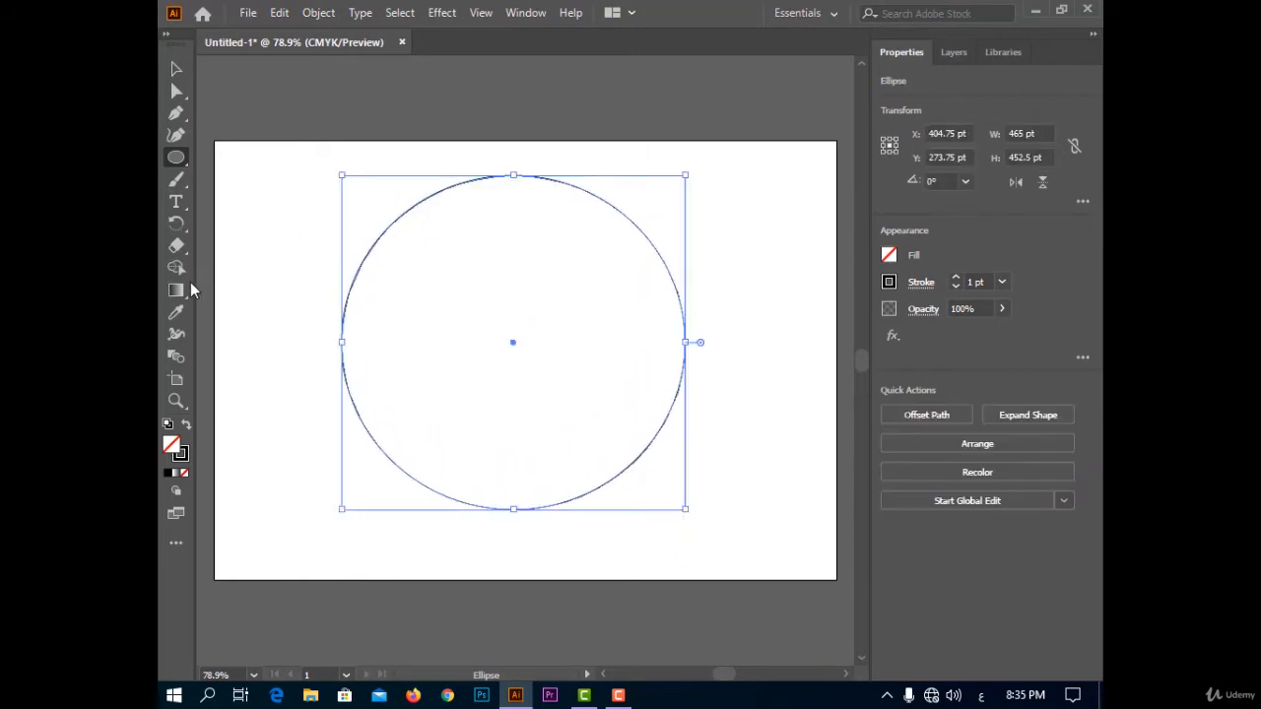
left_click(175, 478)
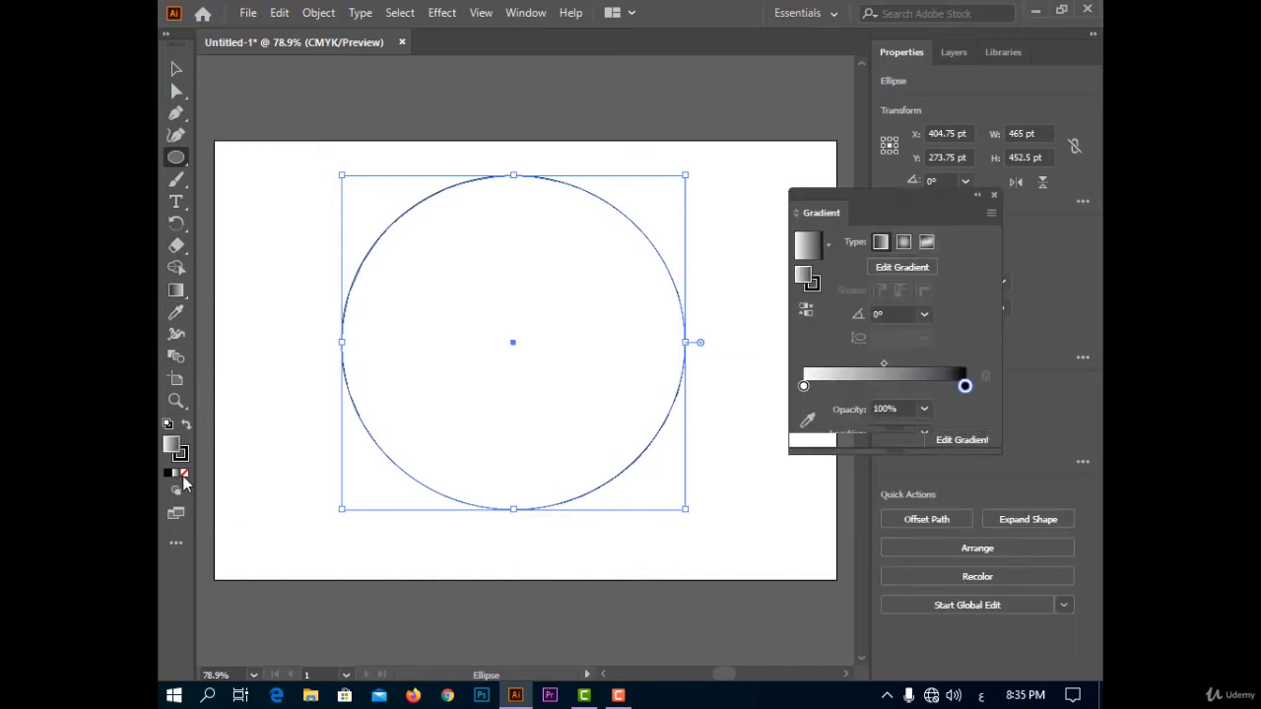
left_click_drag(866, 216, 890, 184)
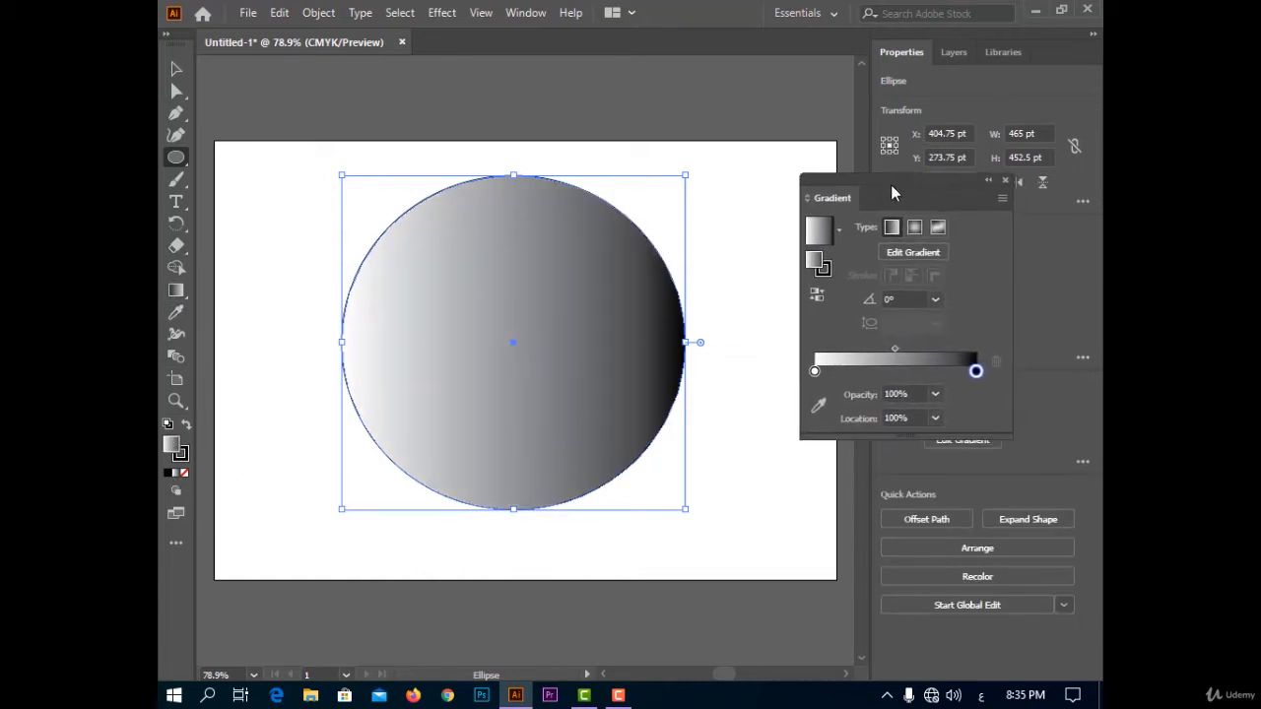
left_click(176, 69)
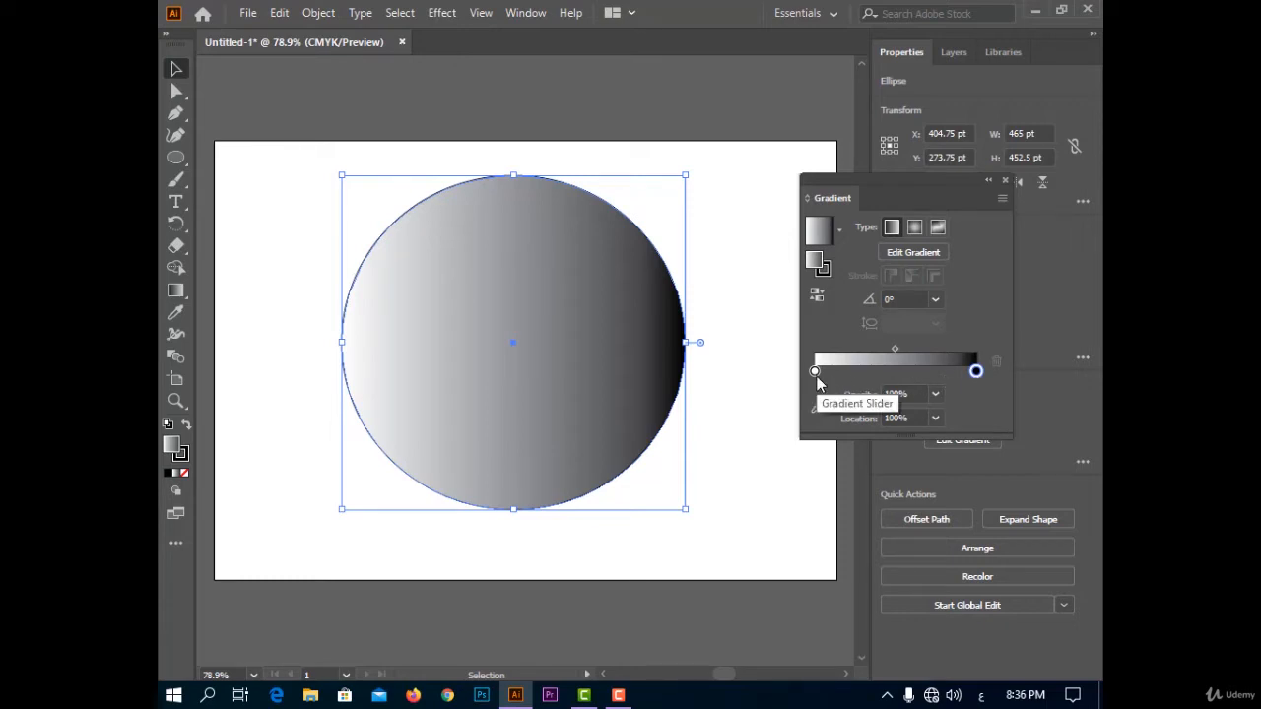
Recolor the black end stop of the ellipse's gradient, trying several swatches and settling on dark red.
double_click(977, 372)
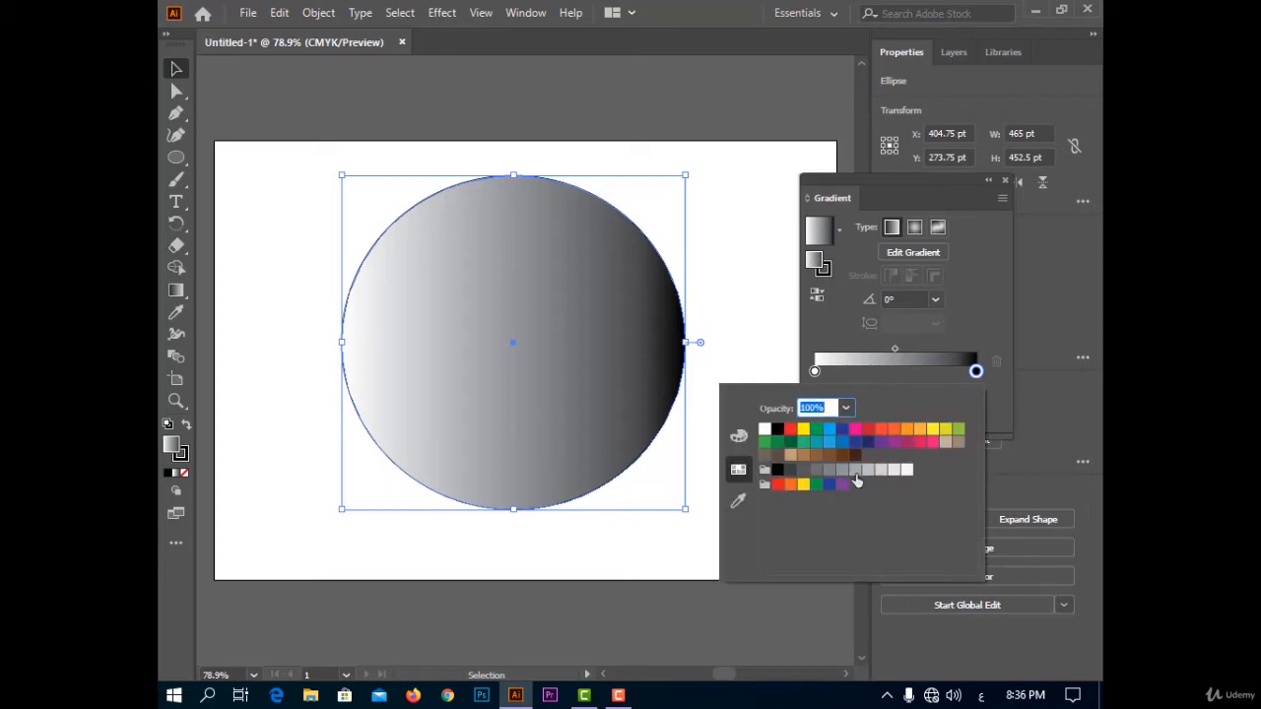
left_click(961, 432)
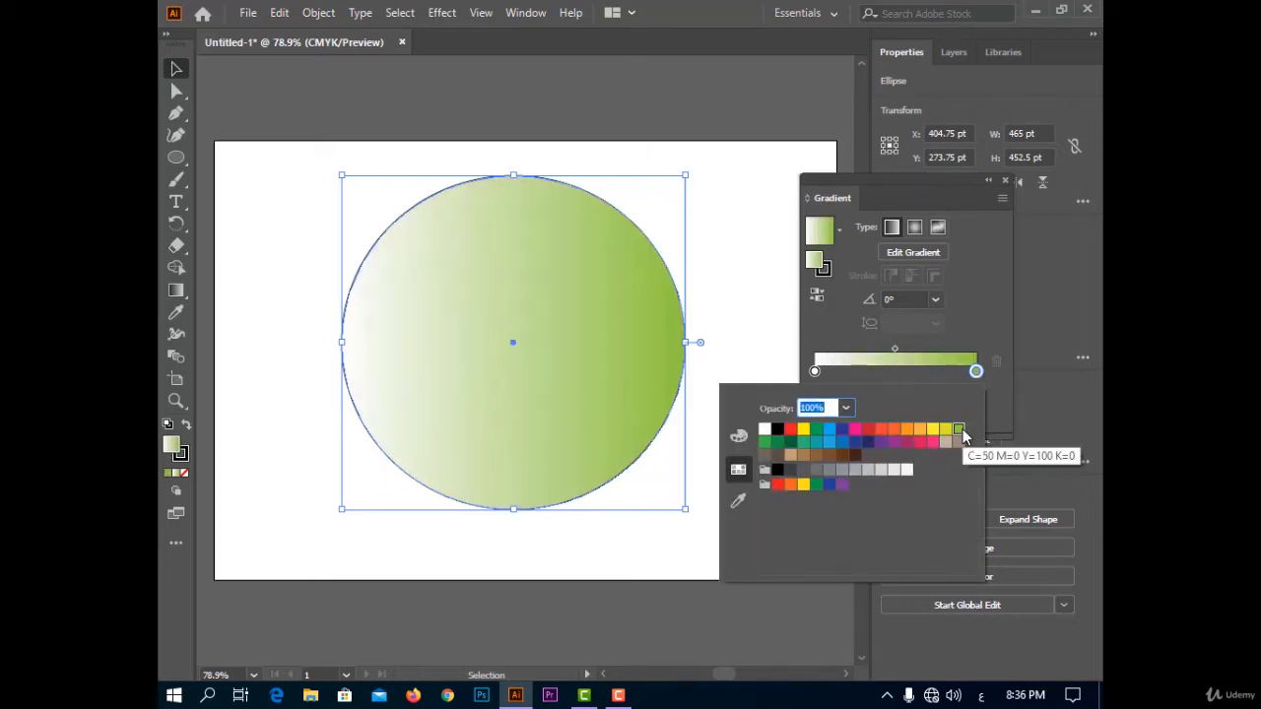
left_click(882, 431)
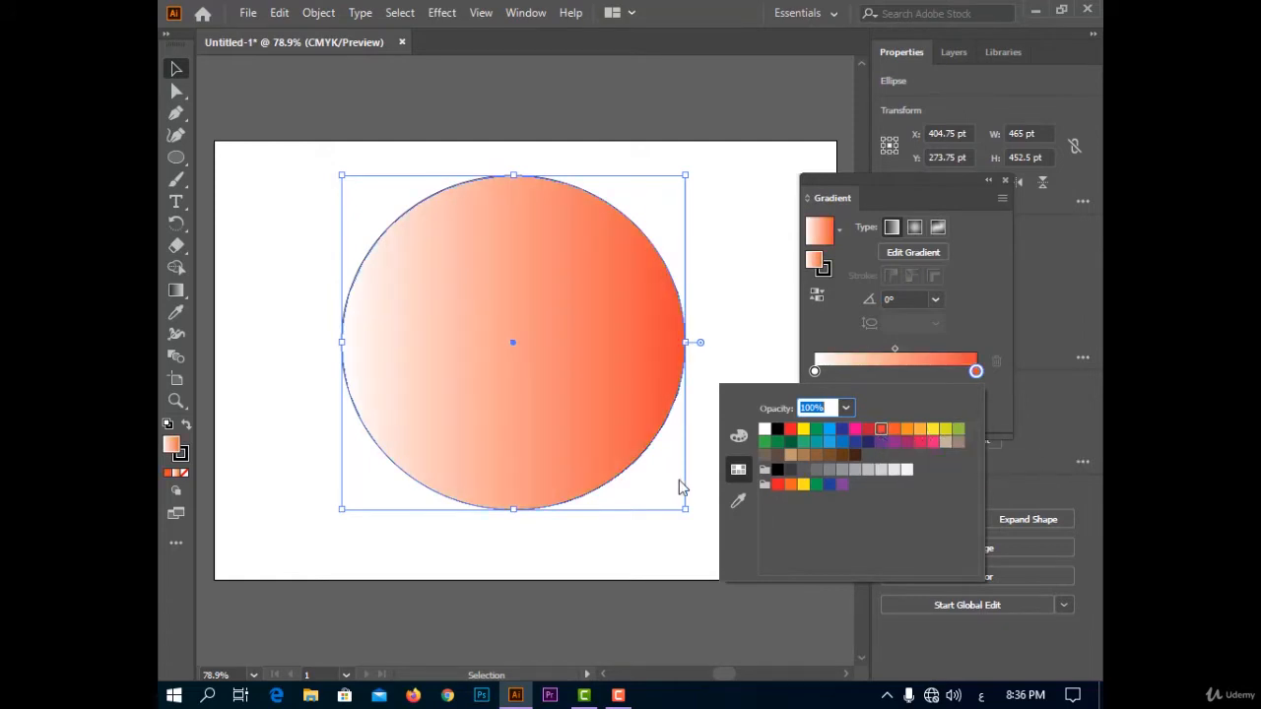
left_click(904, 434)
left_click(872, 441)
left_click(869, 431)
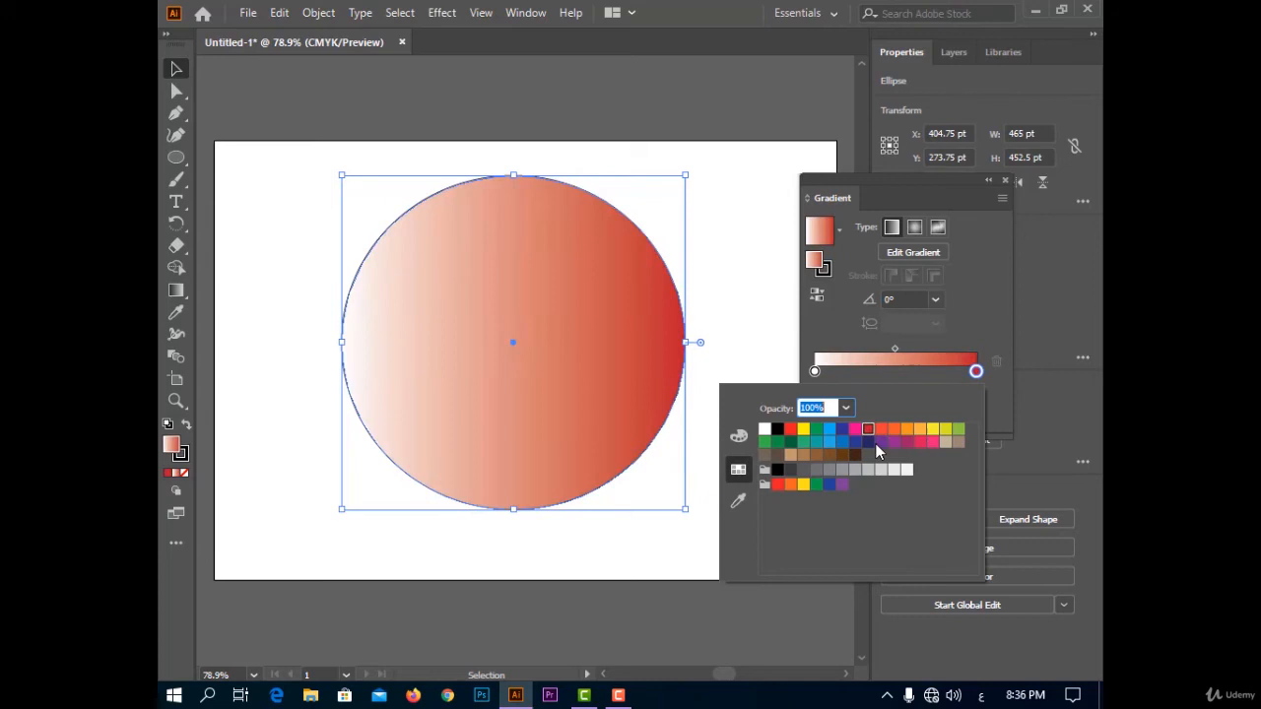
left_click(986, 332)
Recolor the white start stop of the ellipse's gradient, trying green swatches and settling on dark yellow.
double_click(813, 372)
left_click(817, 440)
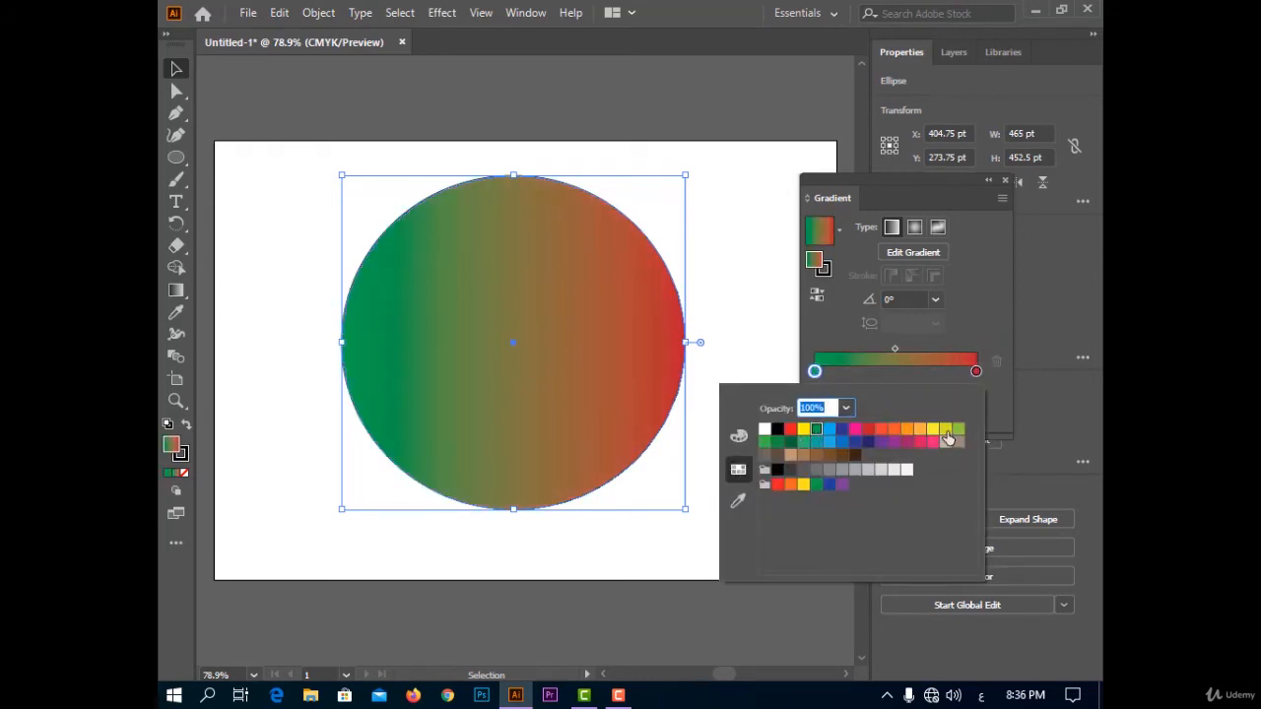
left_click(956, 431)
left_click(946, 430)
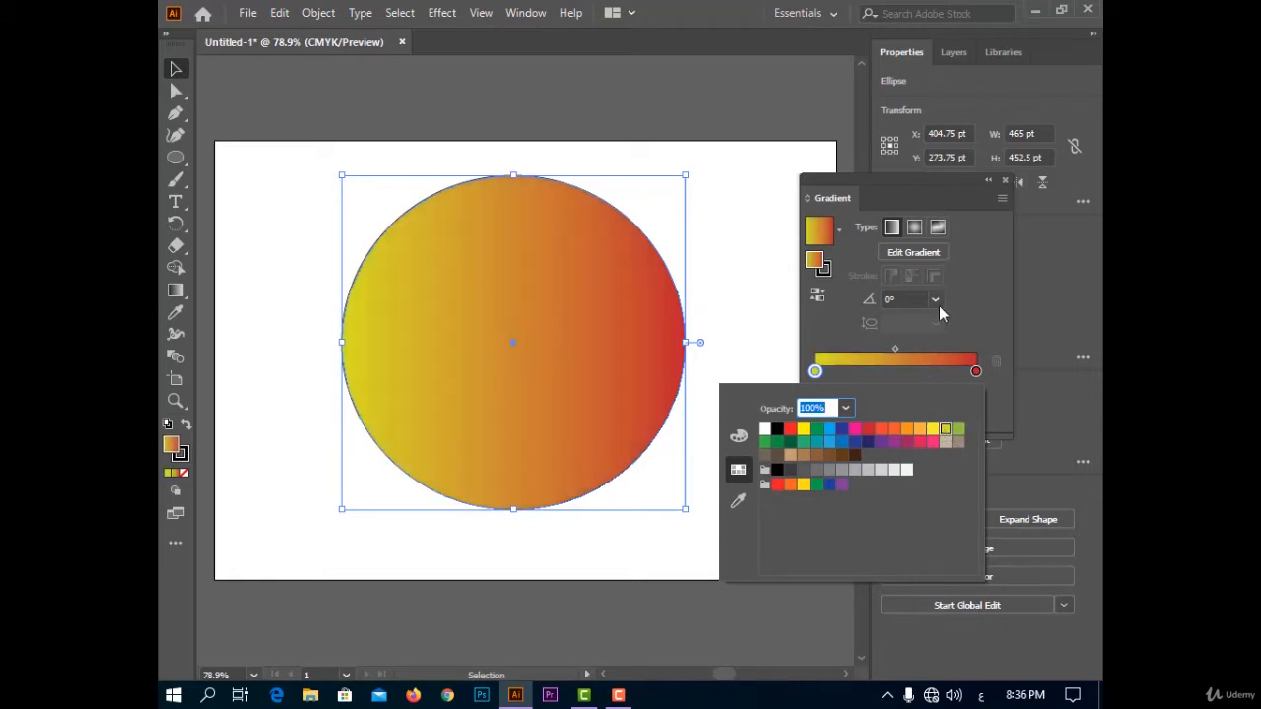
left_click(972, 309)
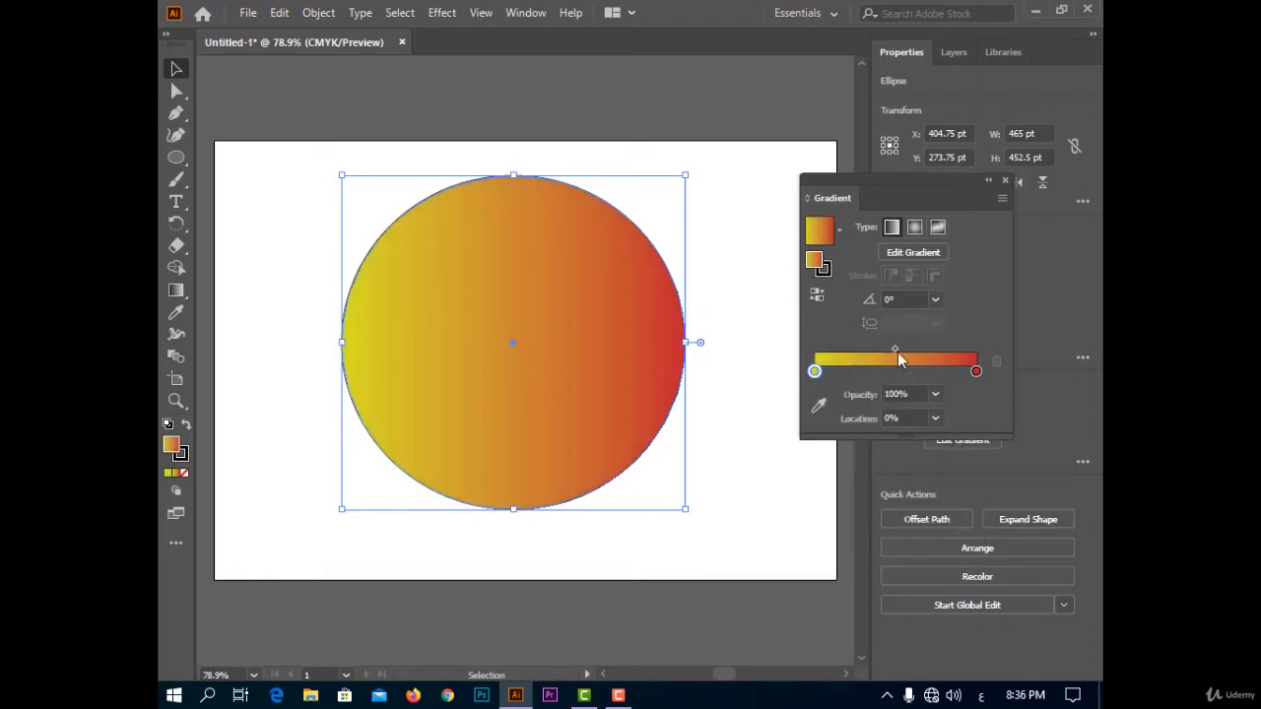
Shift the gradient midpoint to about 37% and add a middle color stop at about 43% in green (C=50 M=0 Y=100 K=0).
left_click_drag(896, 346, 849, 349)
mouse_move(894, 362)
left_mouse_down()
mouse_move(922, 361)
mouse_move(880, 348)
left_mouse_up()
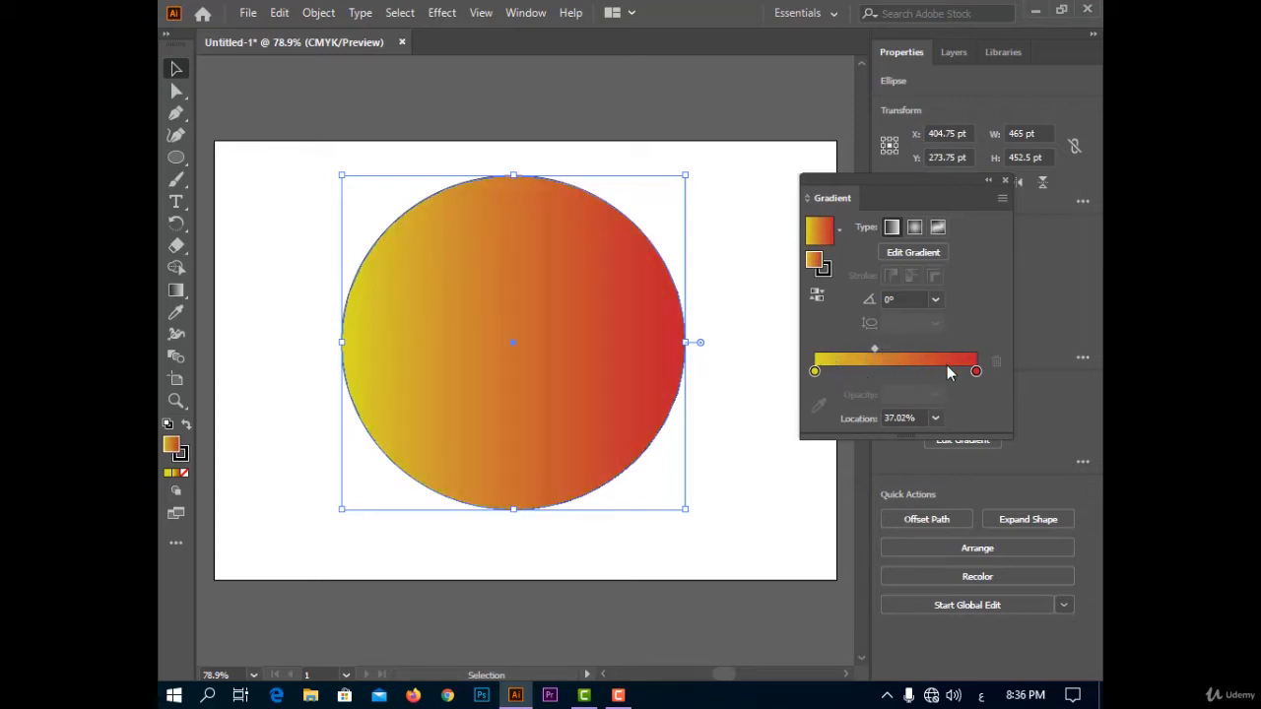
double_click(884, 374)
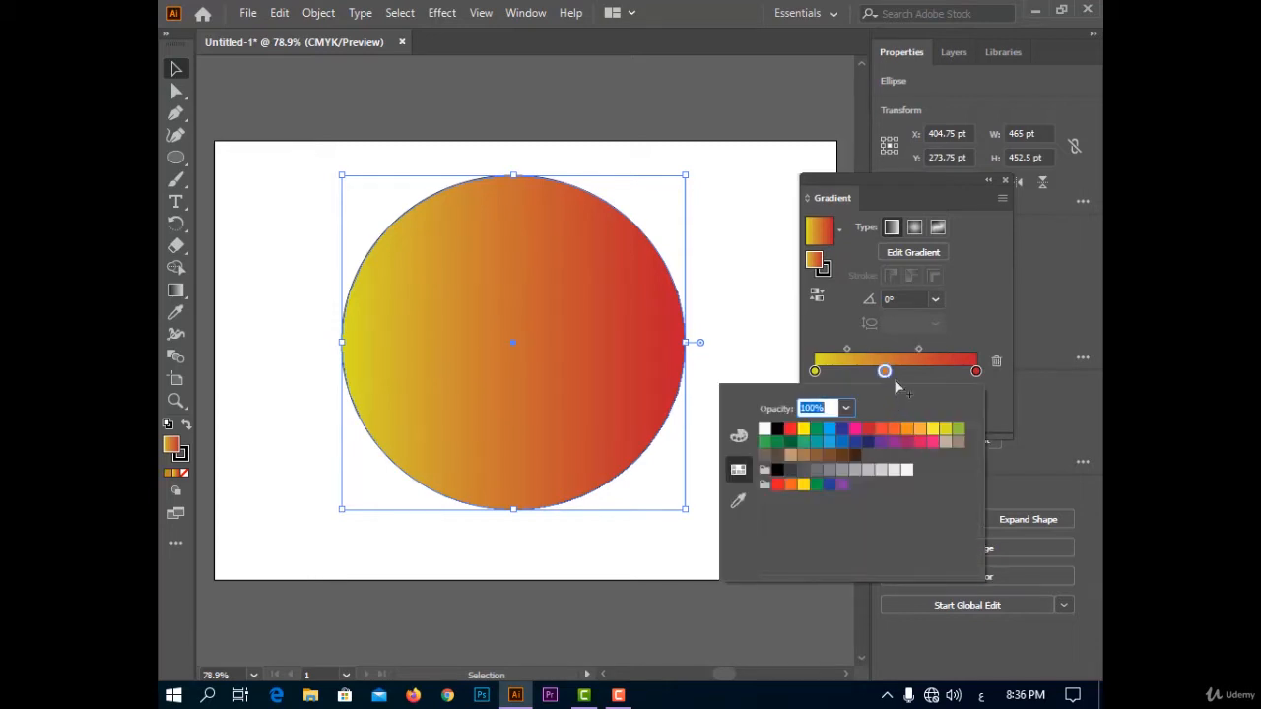
left_click(922, 445)
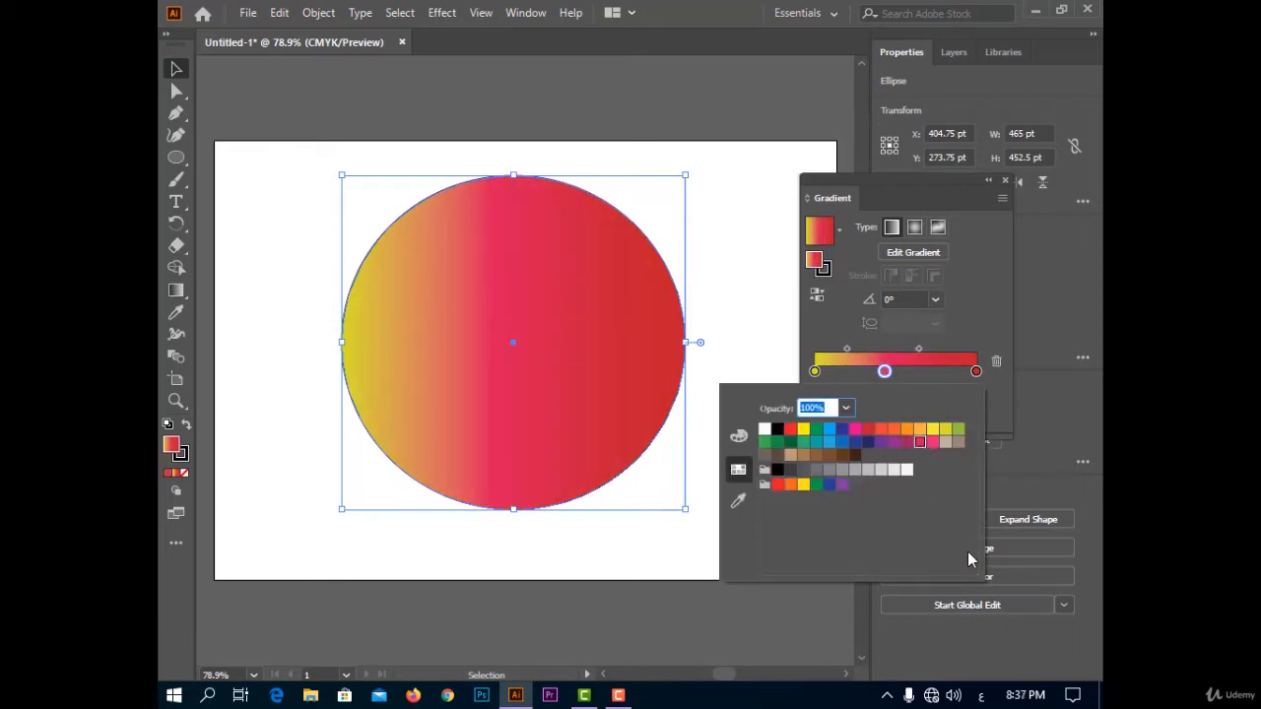
left_click(958, 430)
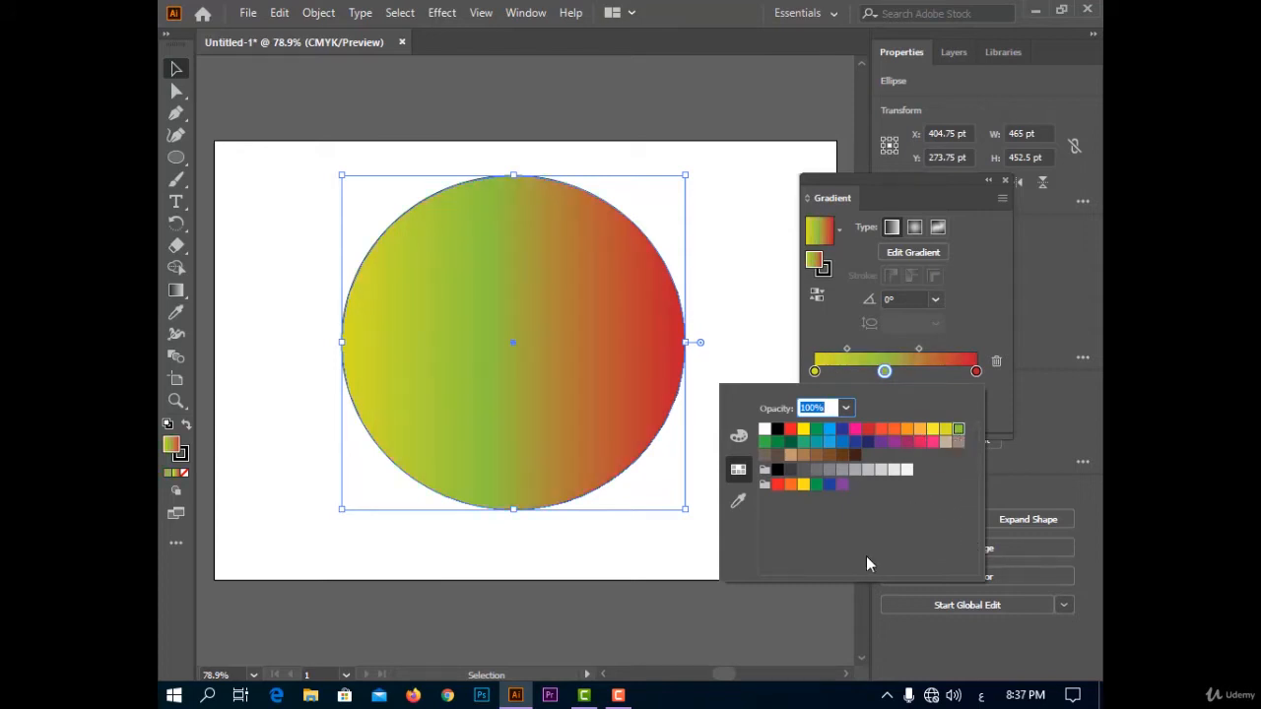
left_click(982, 309)
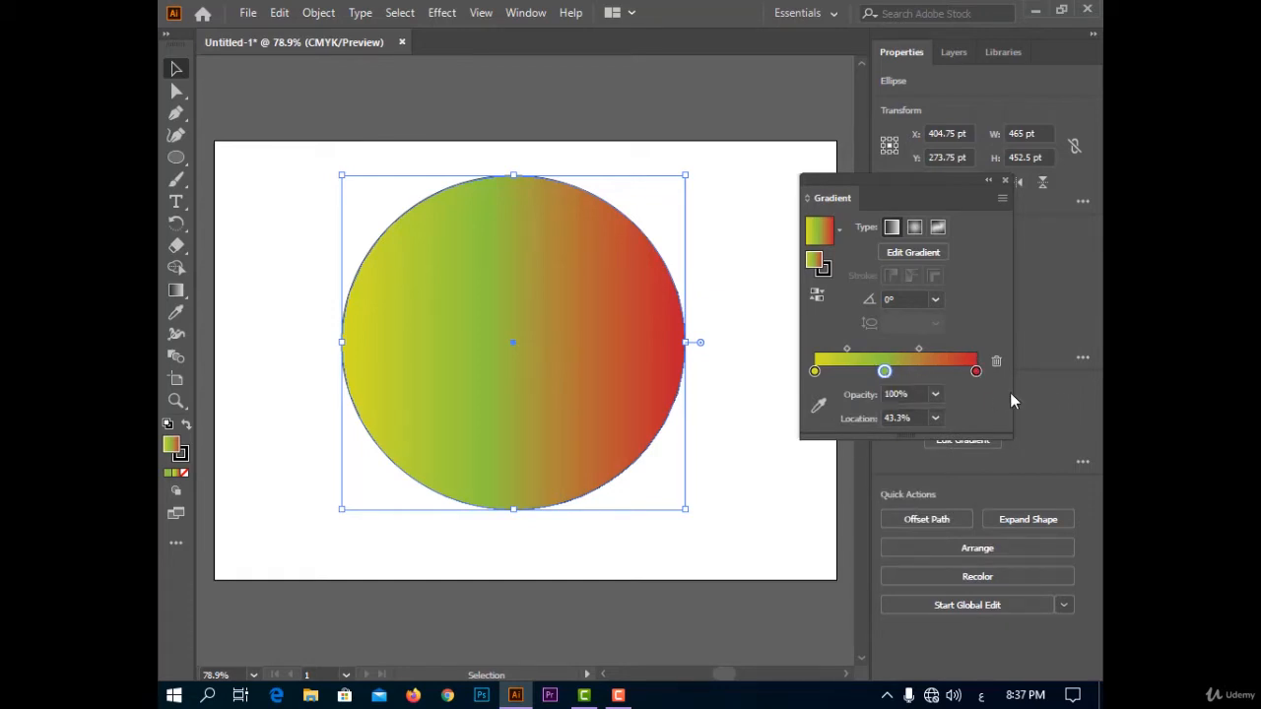
Delete the green middle stop from the gradient and move the yellow-to-red midpoint to about 56%.
left_click(996, 364)
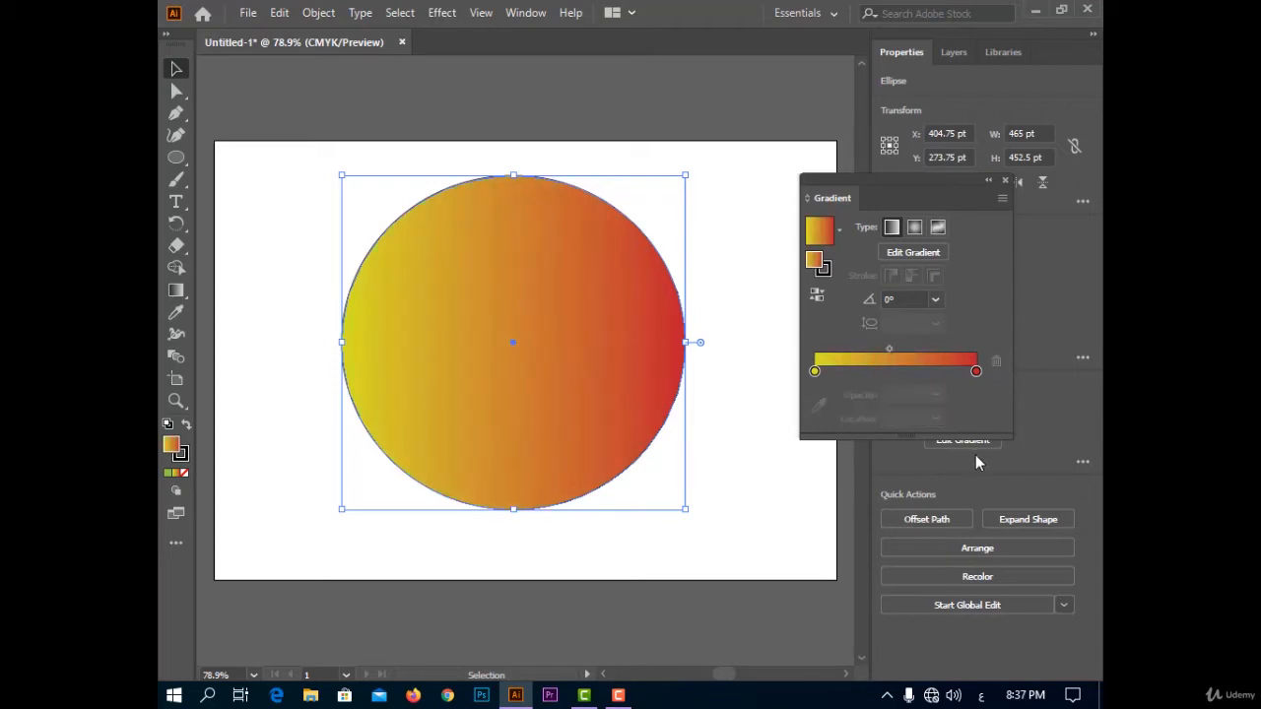
left_click_drag(889, 348, 904, 349)
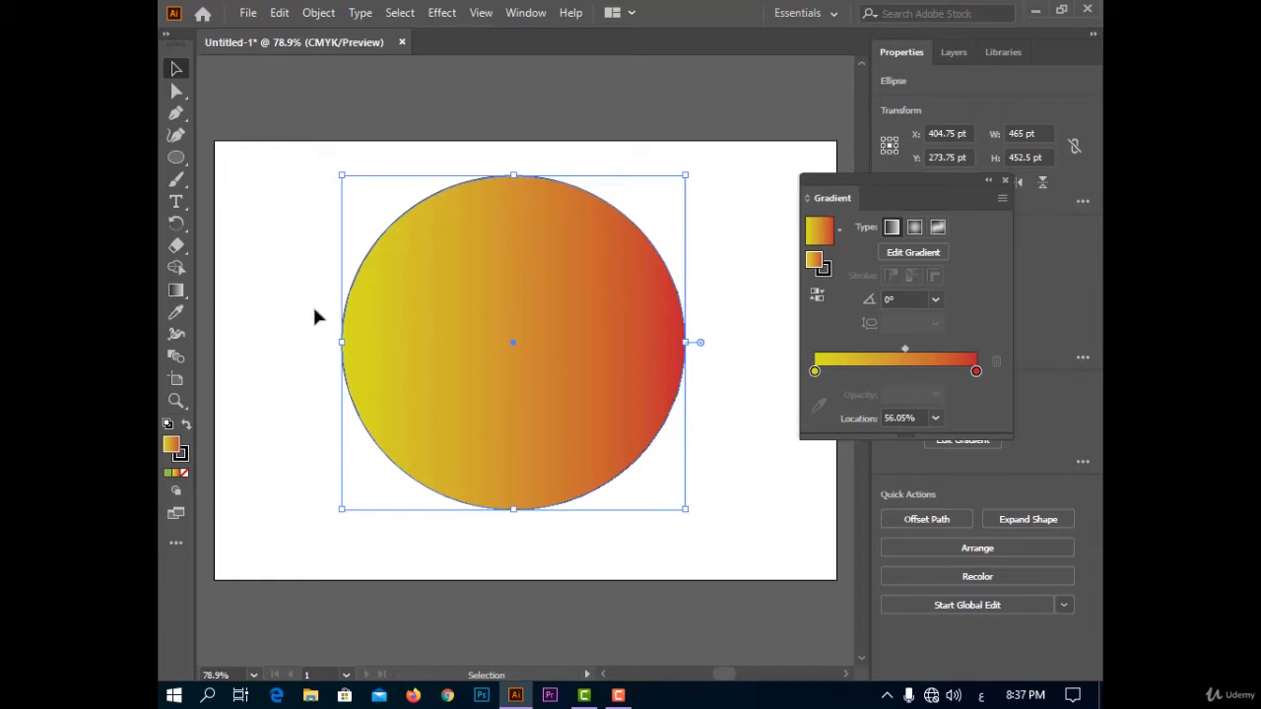
Try a 90° angle on the ellipse's linear gradient and settle on 30°.
left_click(937, 299)
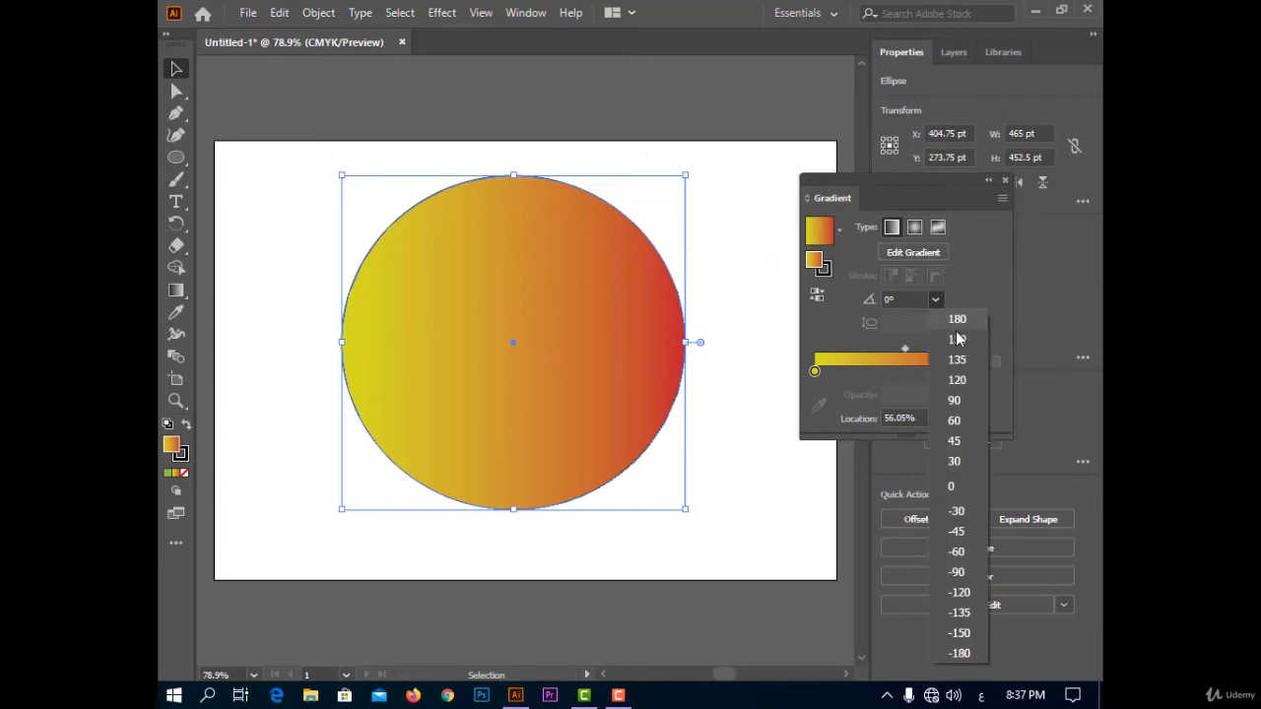
left_click(965, 398)
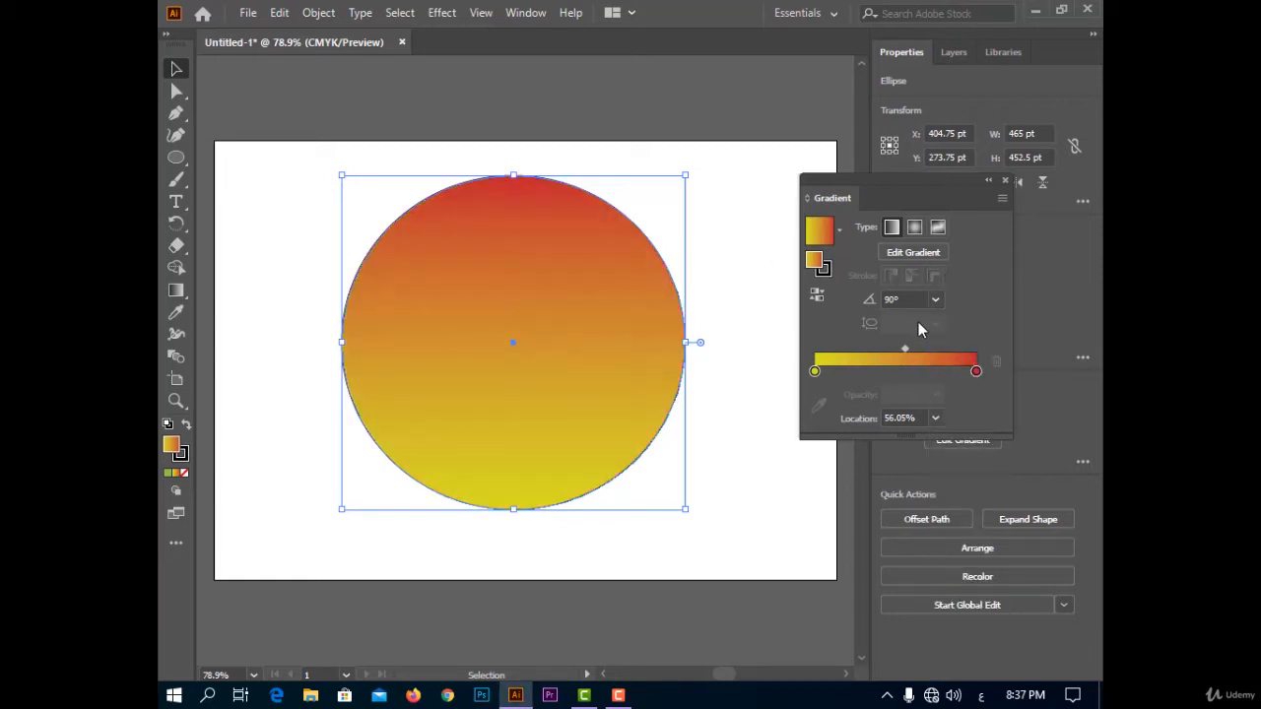
left_click(936, 299)
left_click(969, 460)
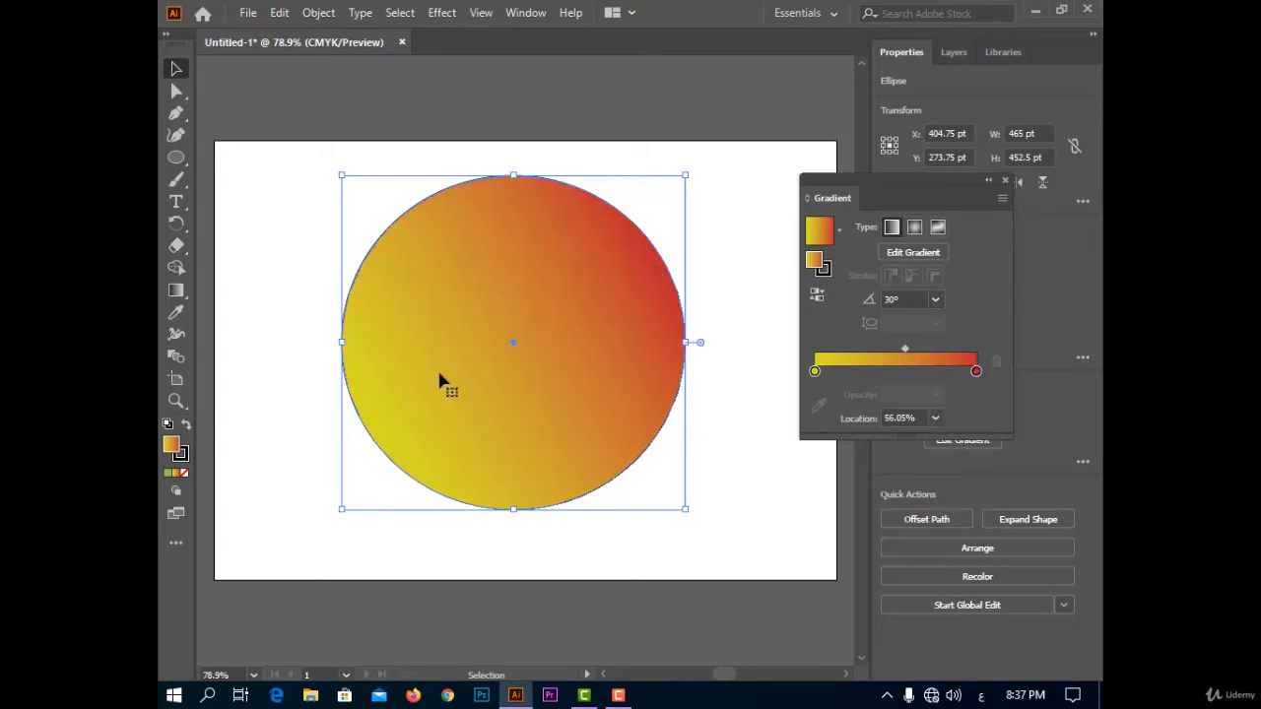
Change the ellipse's gradient type to radial and try a 30° angle on it.
left_click(914, 226)
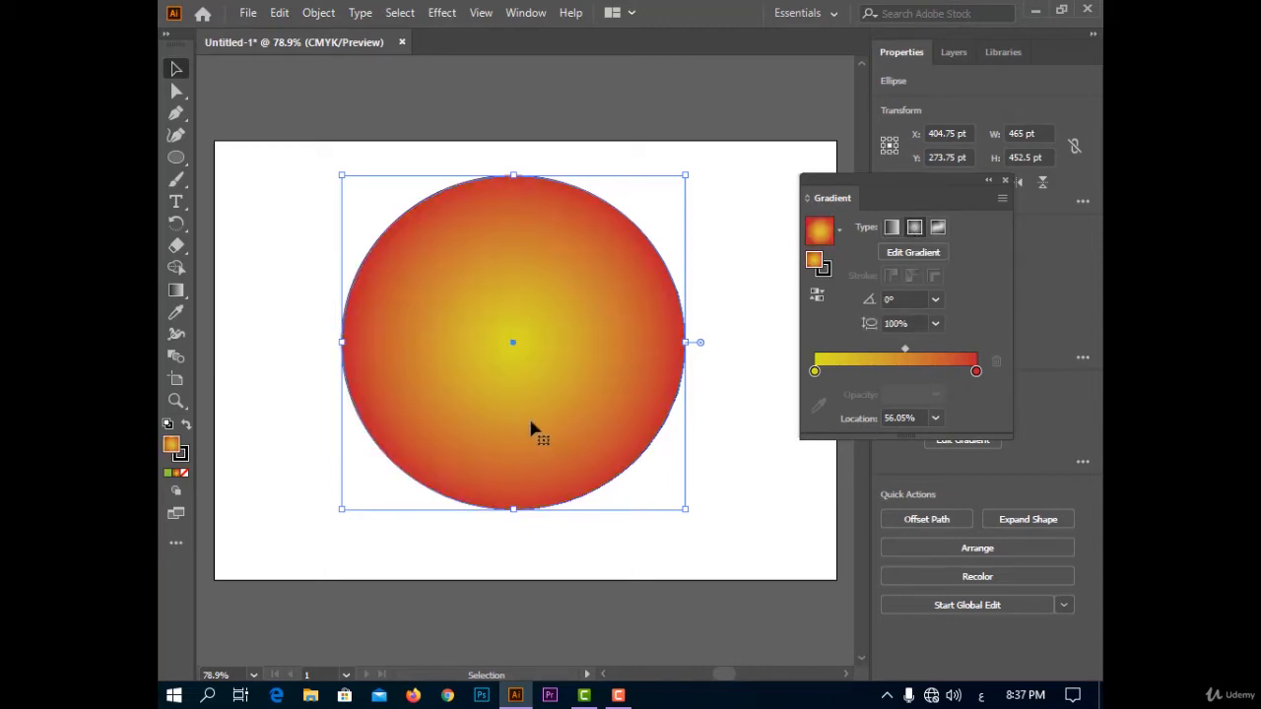
left_click(936, 301)
left_click(961, 456)
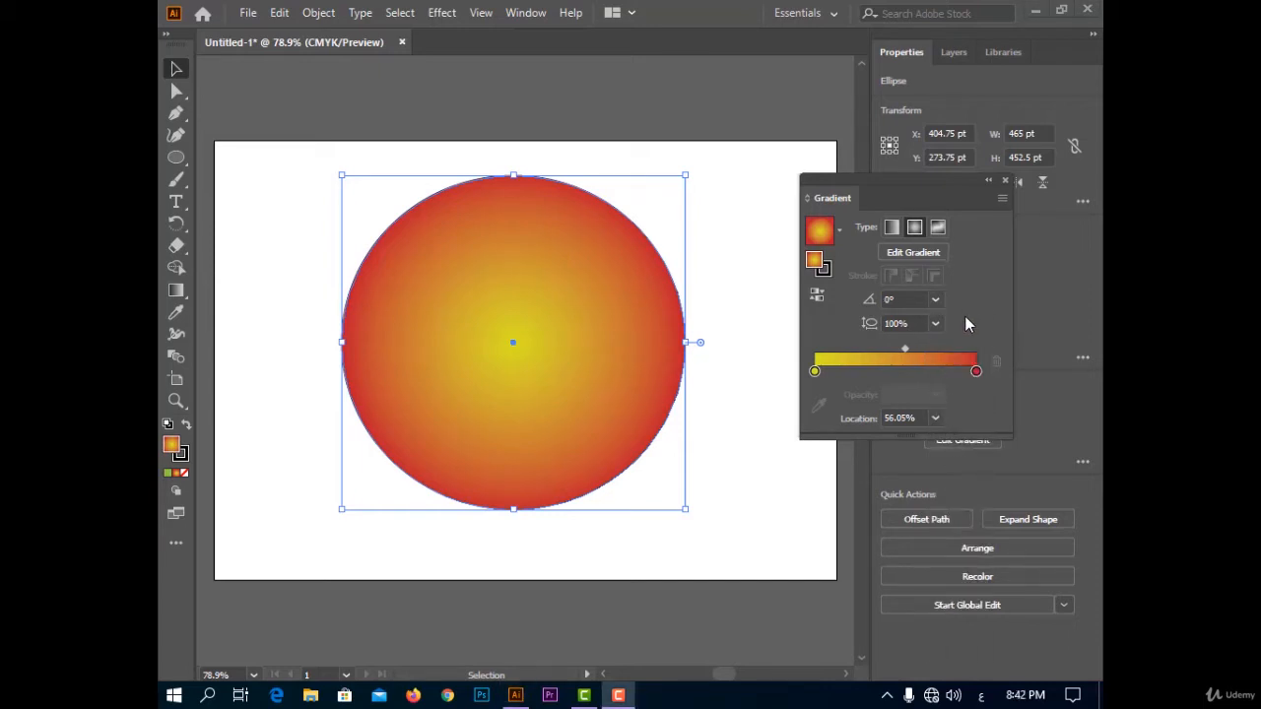
Try aspect ratios of 20%, 600% and 10% on the radial gradient and restore it to 100%.
left_click(935, 323)
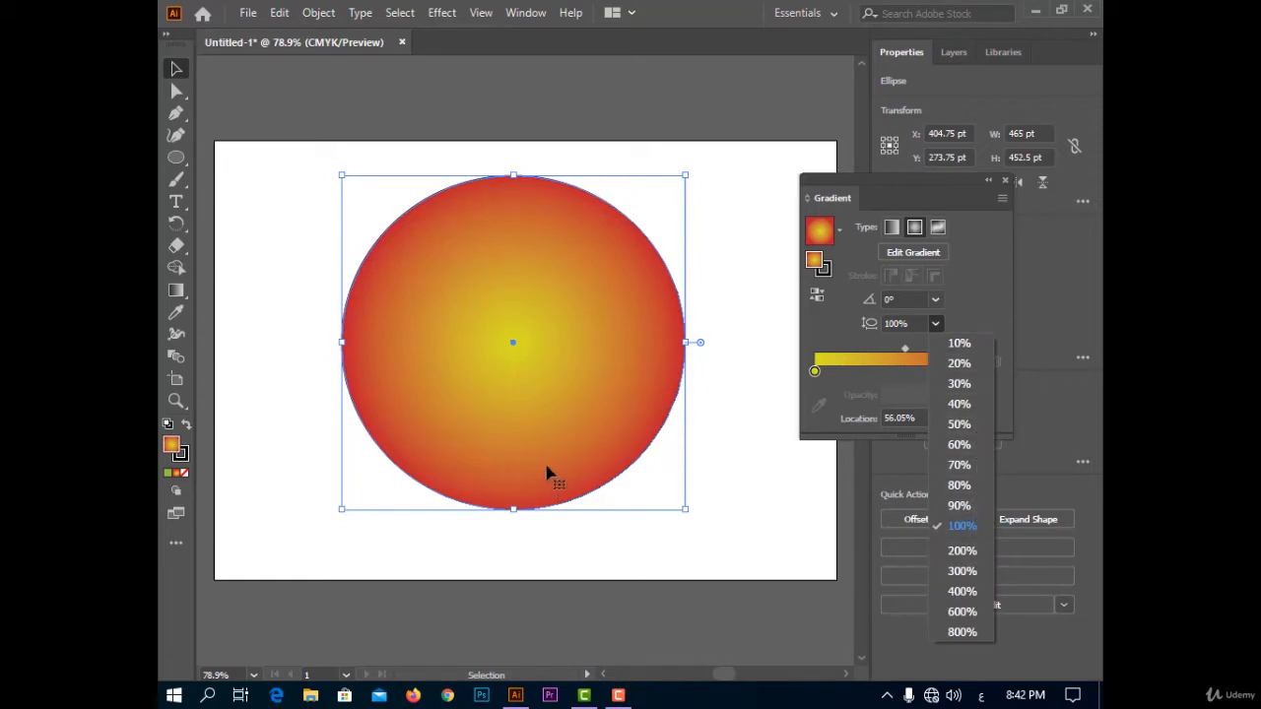
left_click(968, 361)
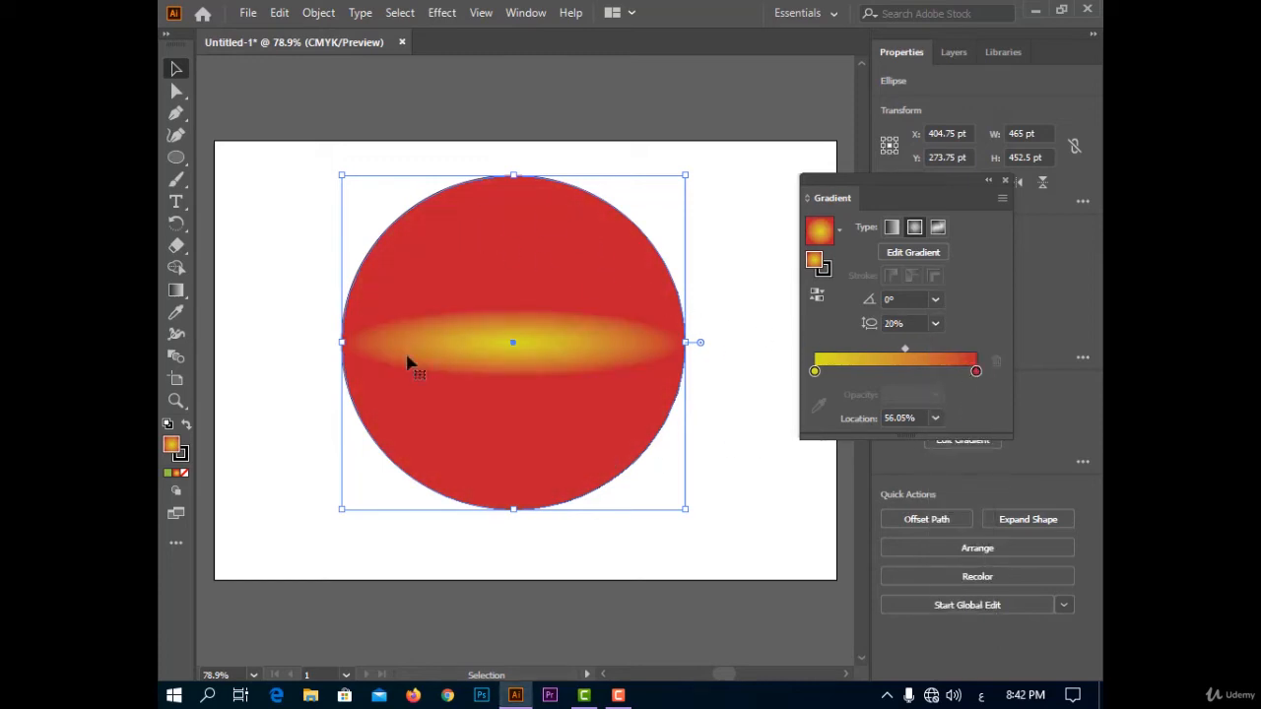
left_click(935, 325)
left_click(969, 613)
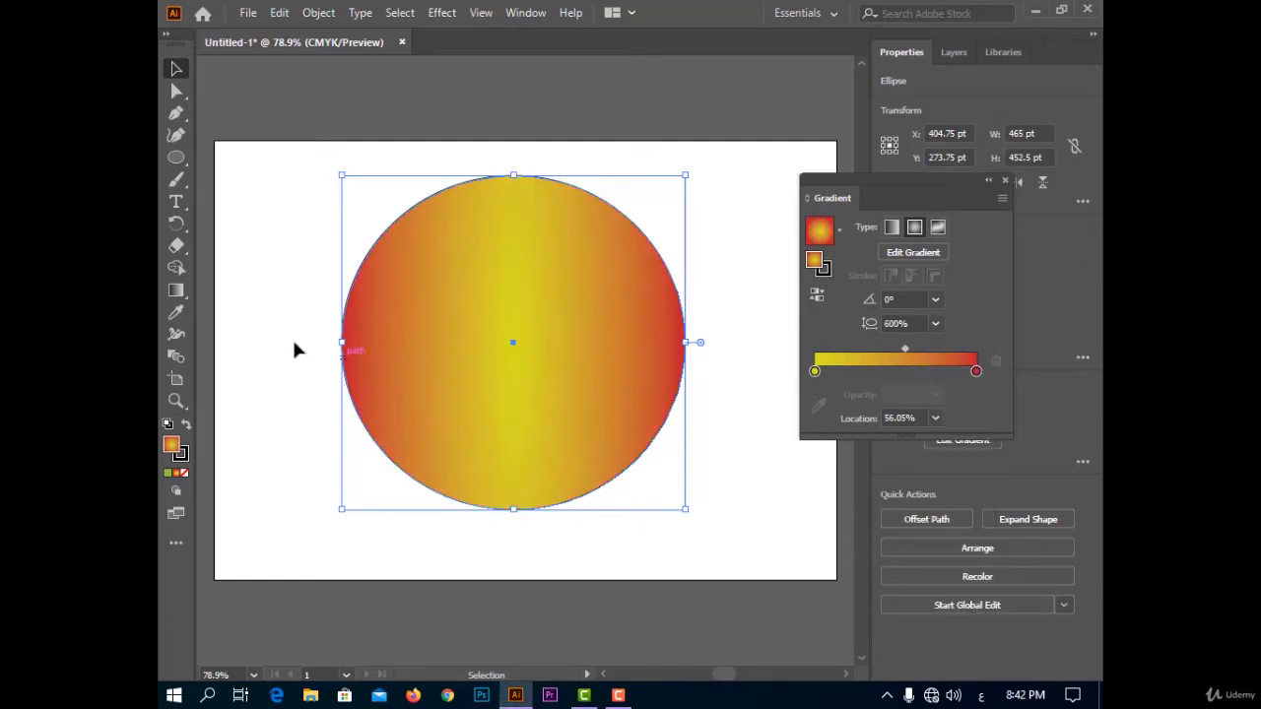
left_click(935, 323)
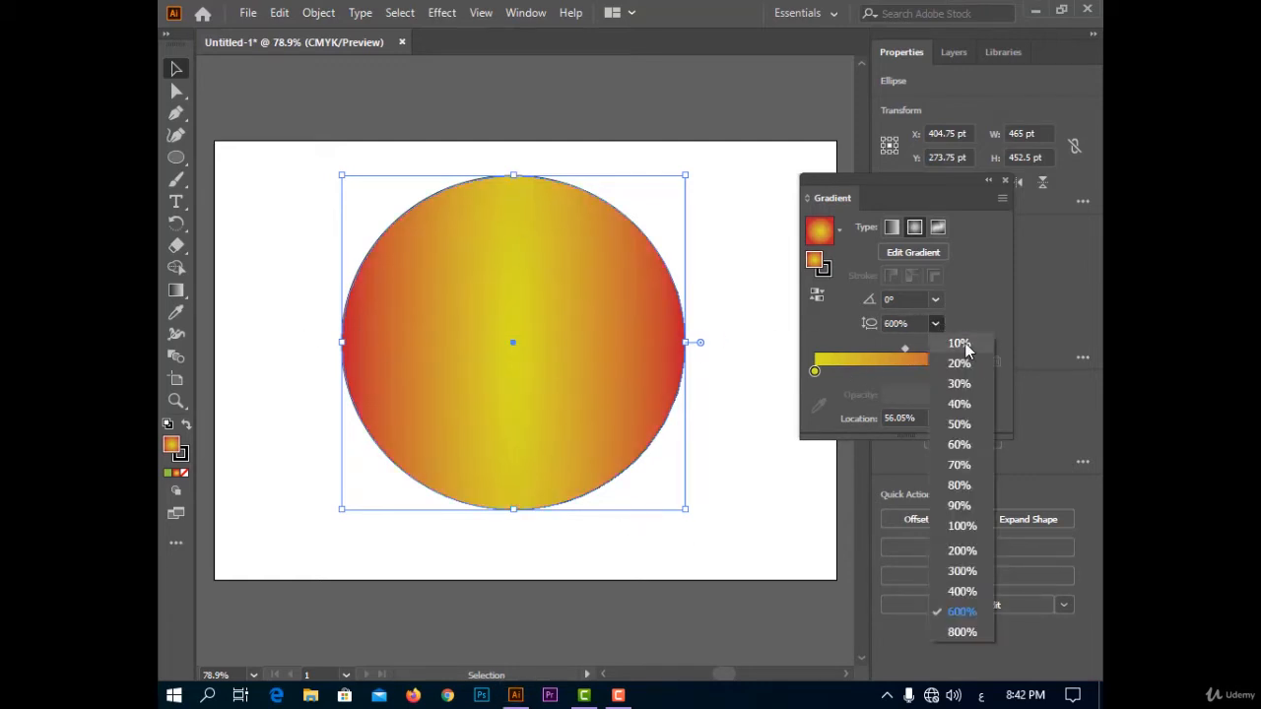
left_click(960, 344)
left_click(935, 324)
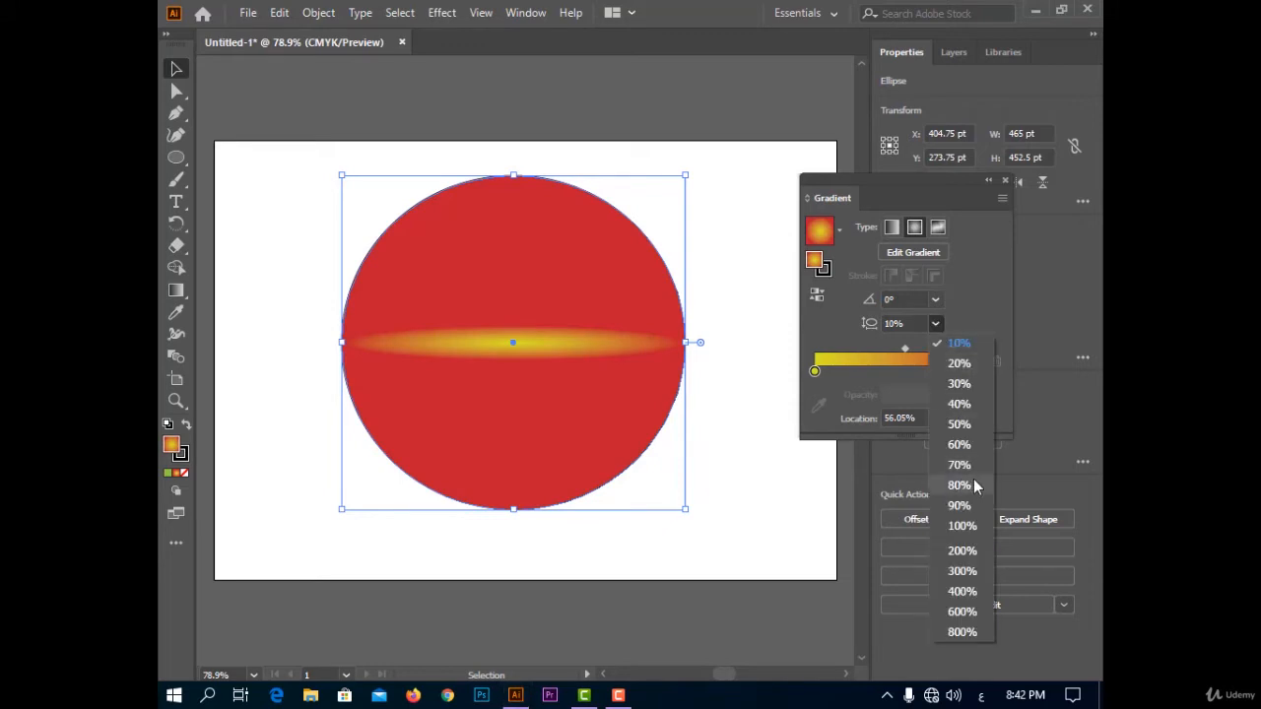
left_click(958, 520)
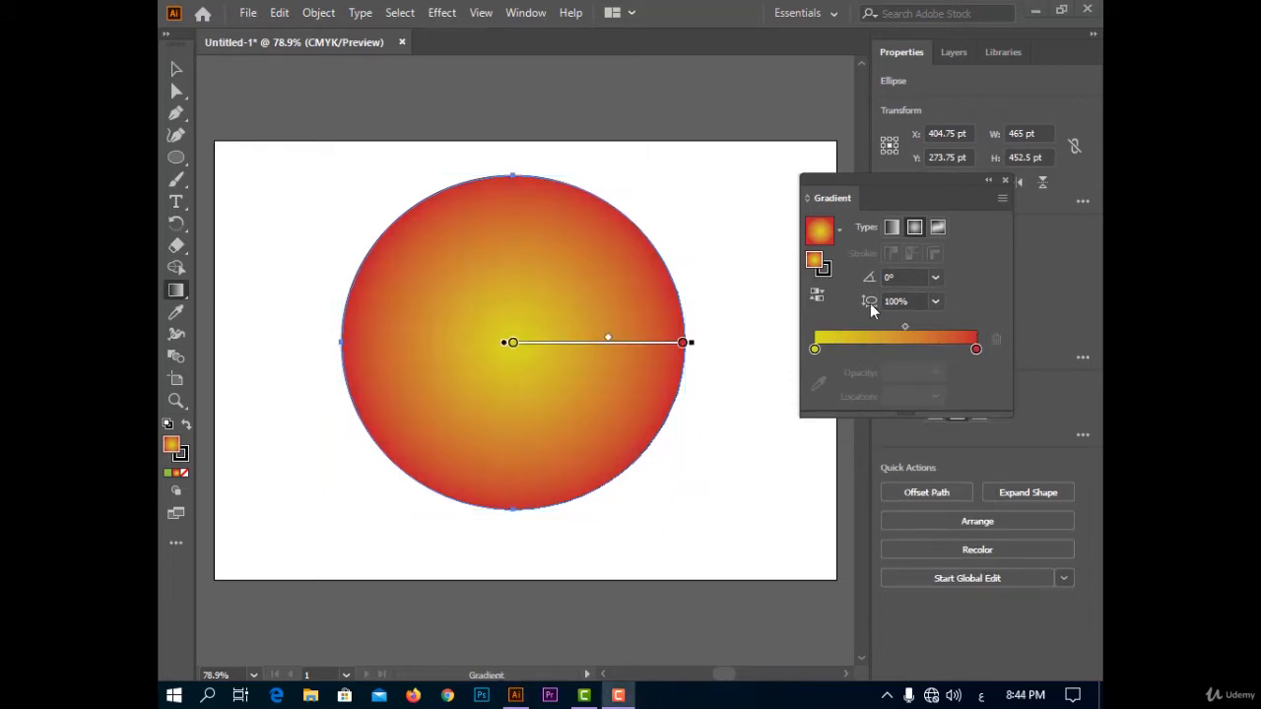
Reverse the radial gradient's colors back and forth and undo the last reversal.
left_click(819, 295)
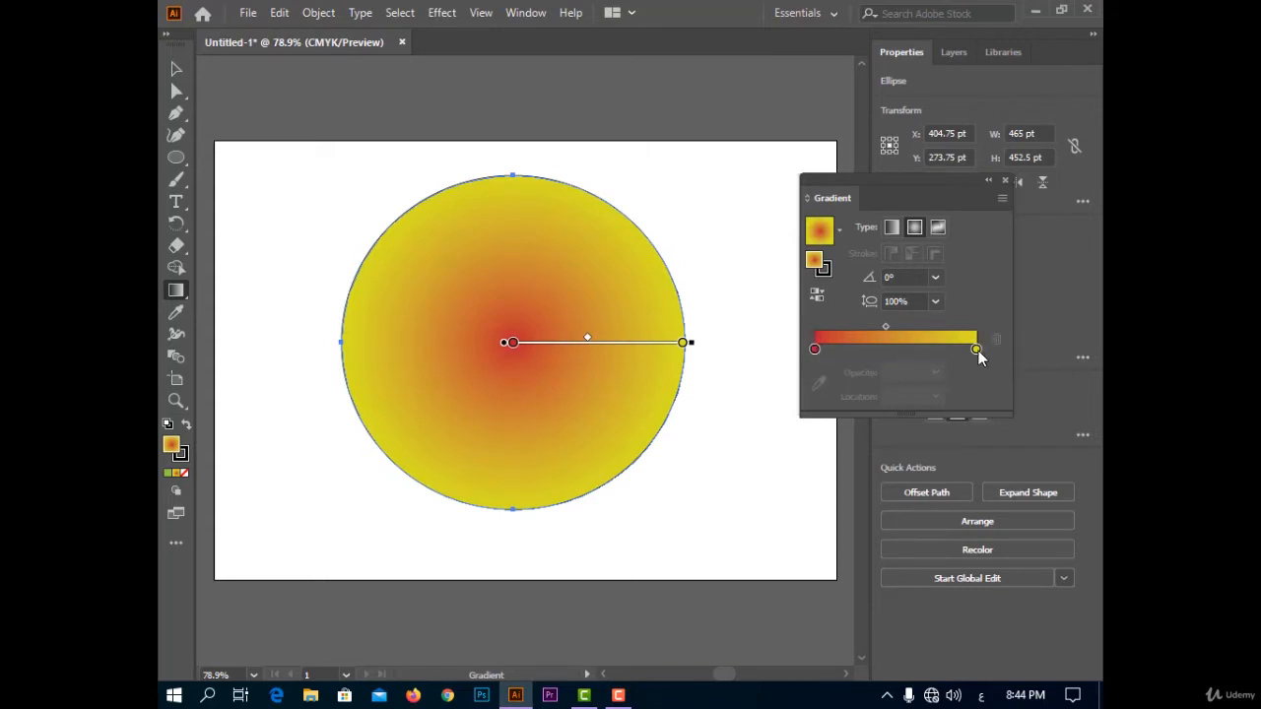
left_click(817, 294)
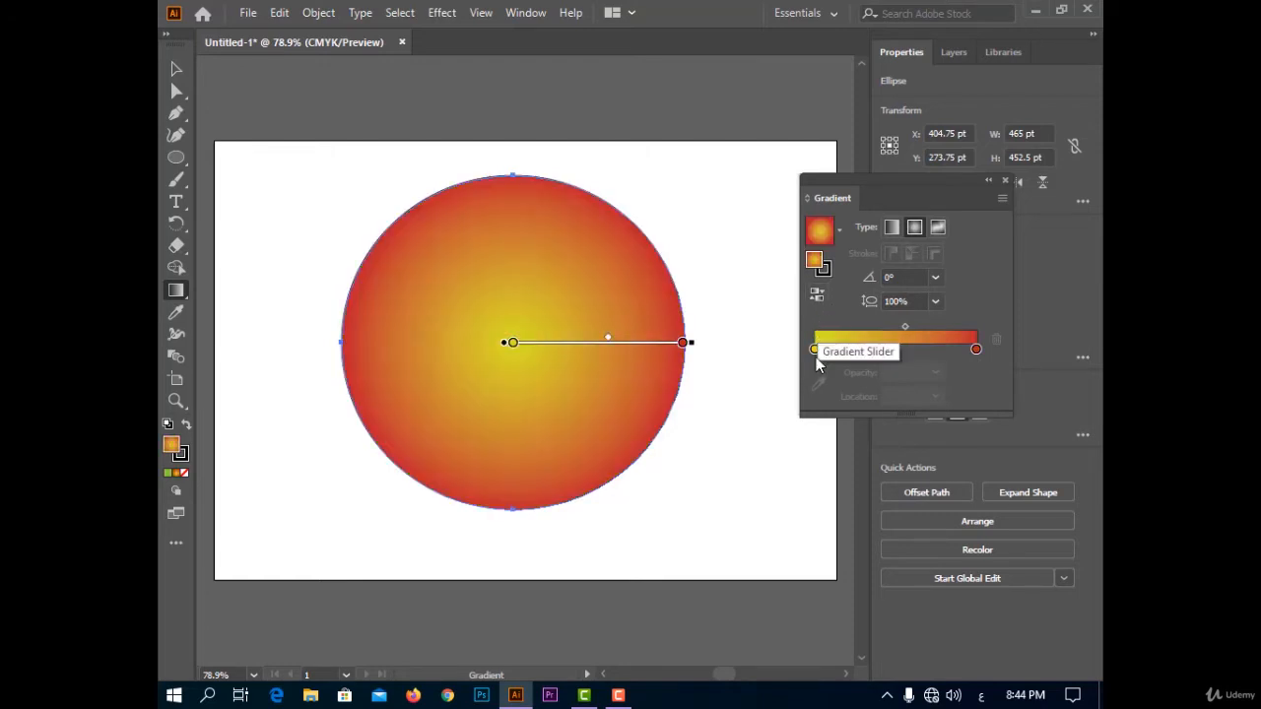
left_click(819, 295)
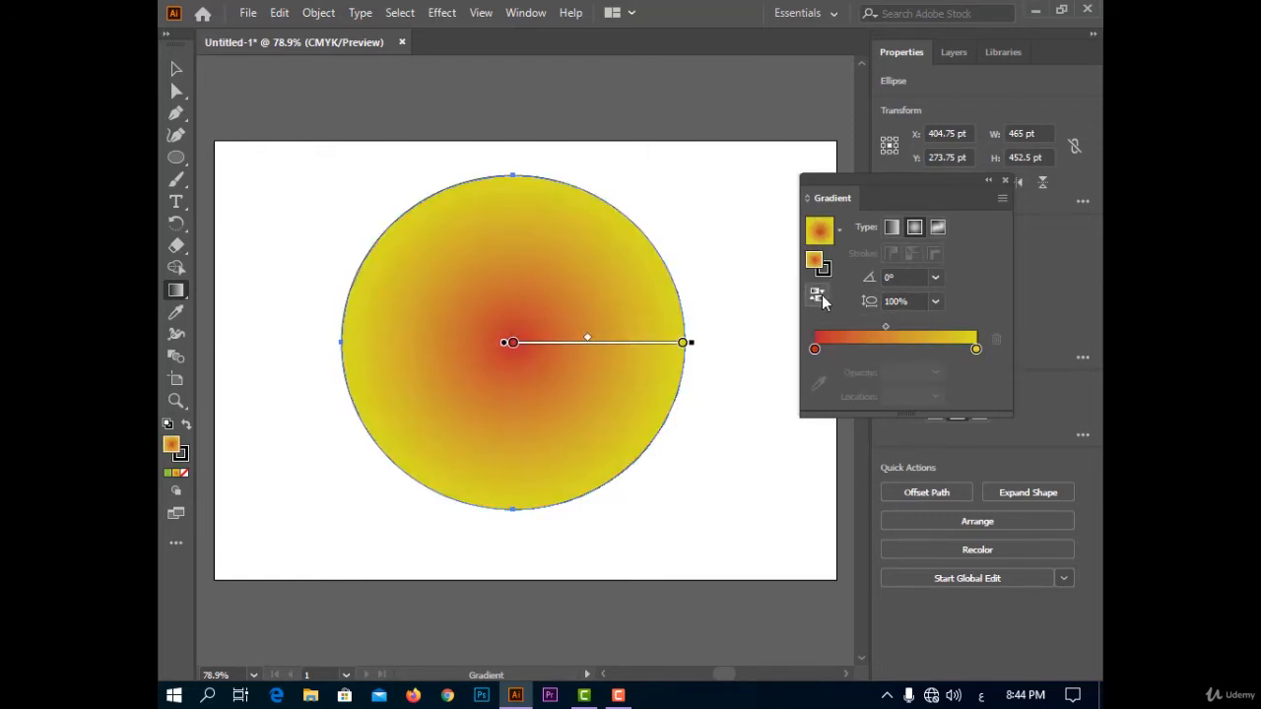
key("ctrl+z")
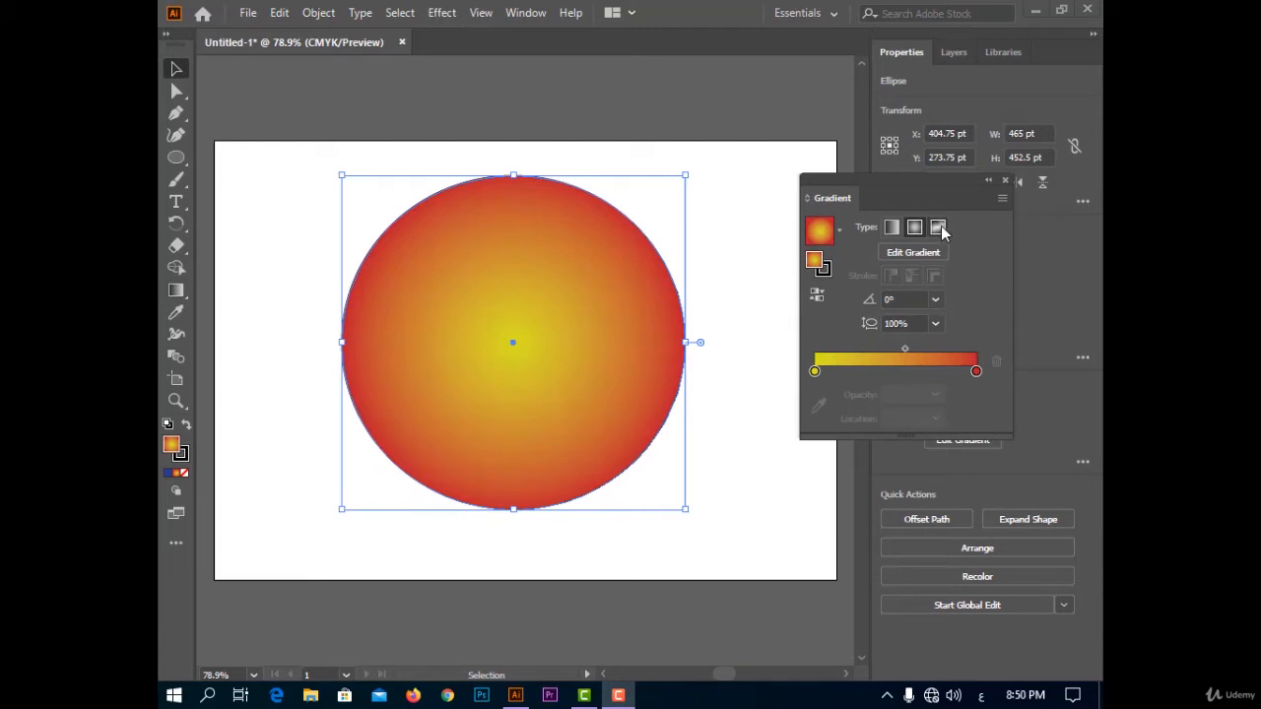
Change the ellipse to a freeform gradient in Points mode and recolor its upper-right stop dark blue.
left_click(980, 240)
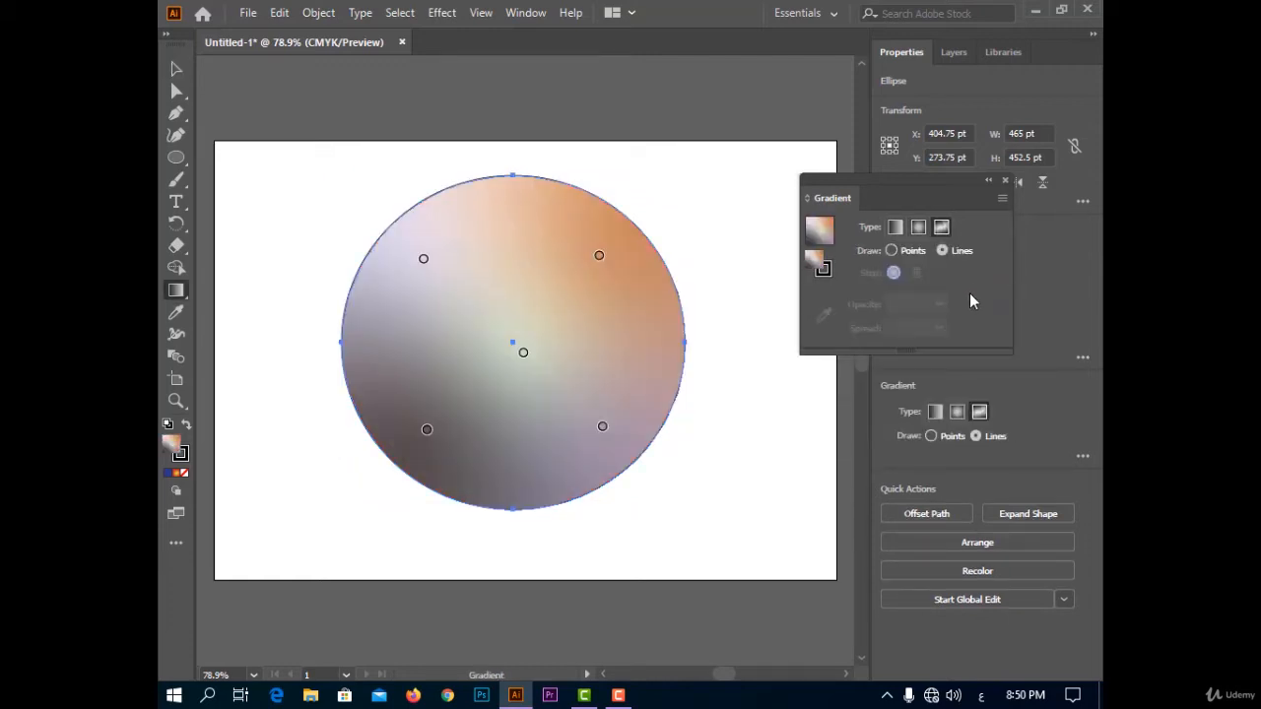
left_click(912, 252)
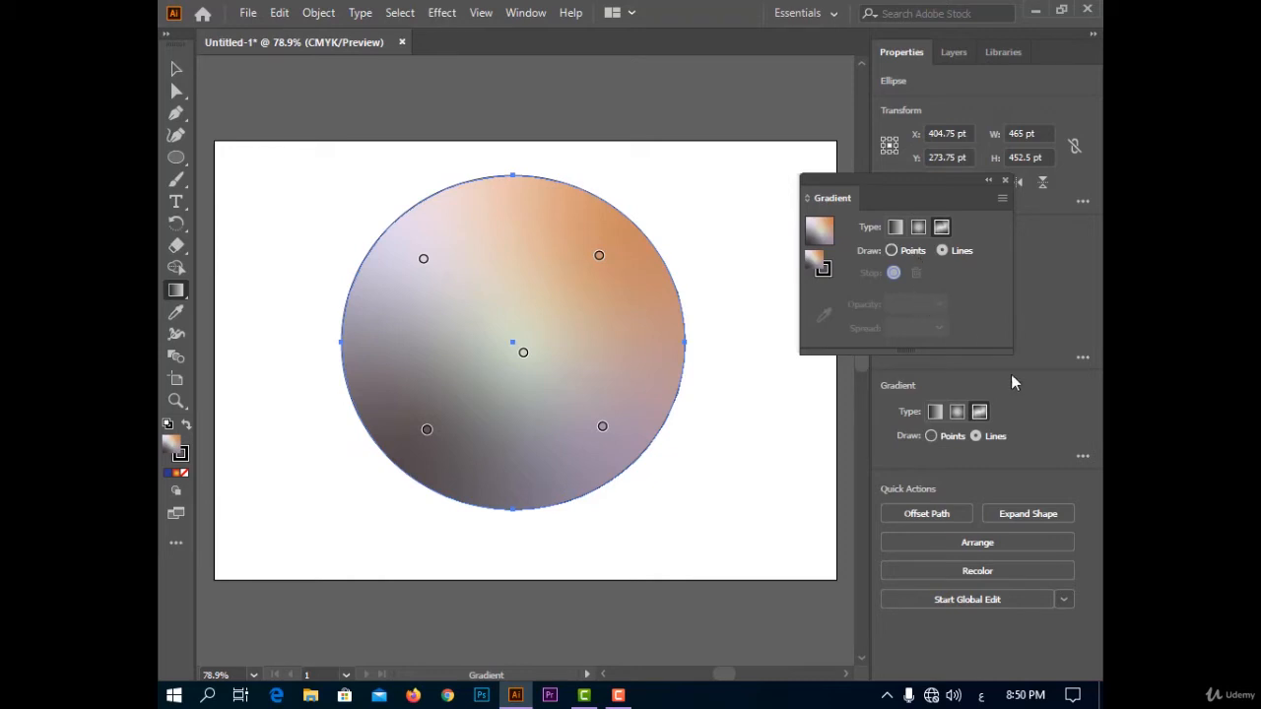
double_click(599, 255)
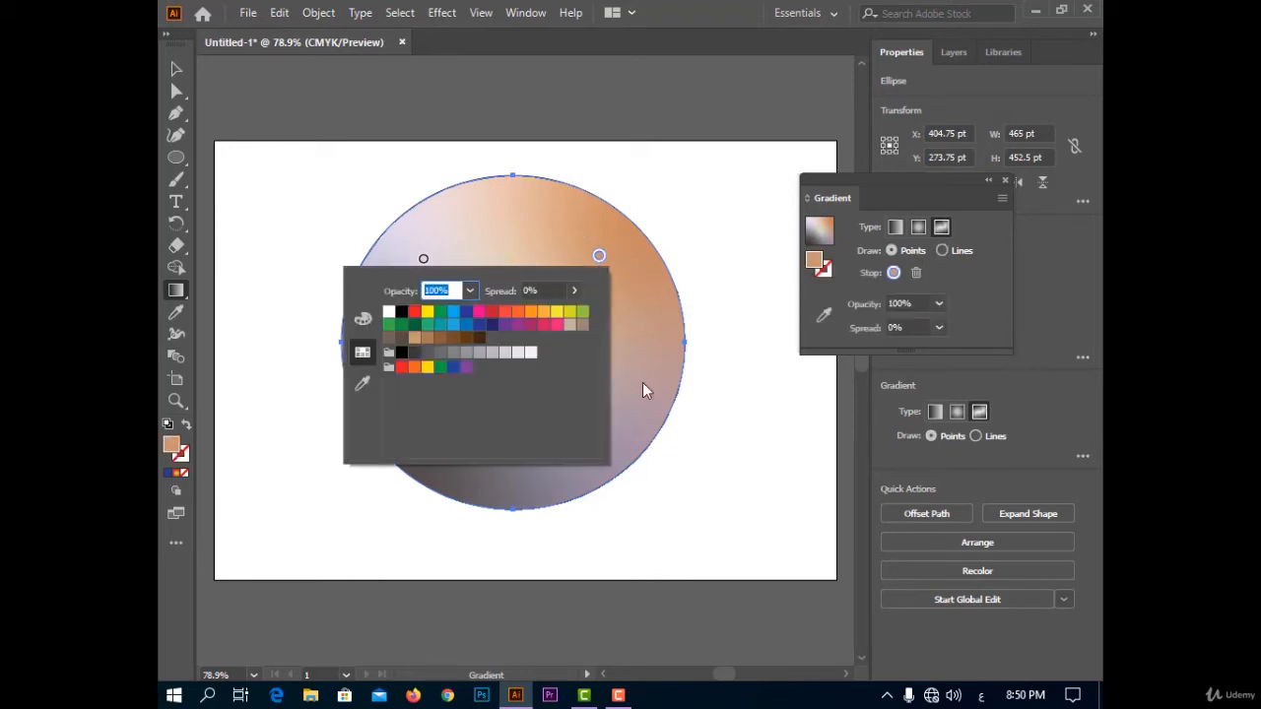
left_click(493, 325)
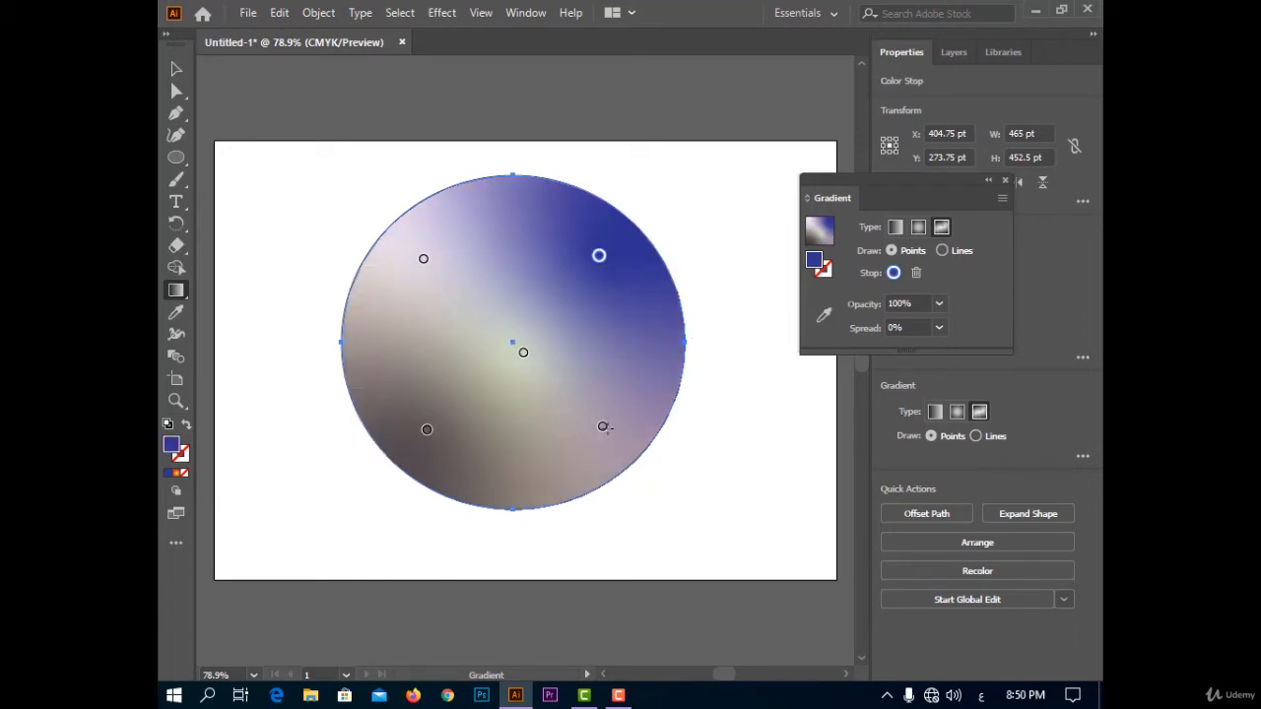
Recolor the freeform gradient's lower-right stop orange and its lower-left stop green.
double_click(603, 427)
left_click(534, 482)
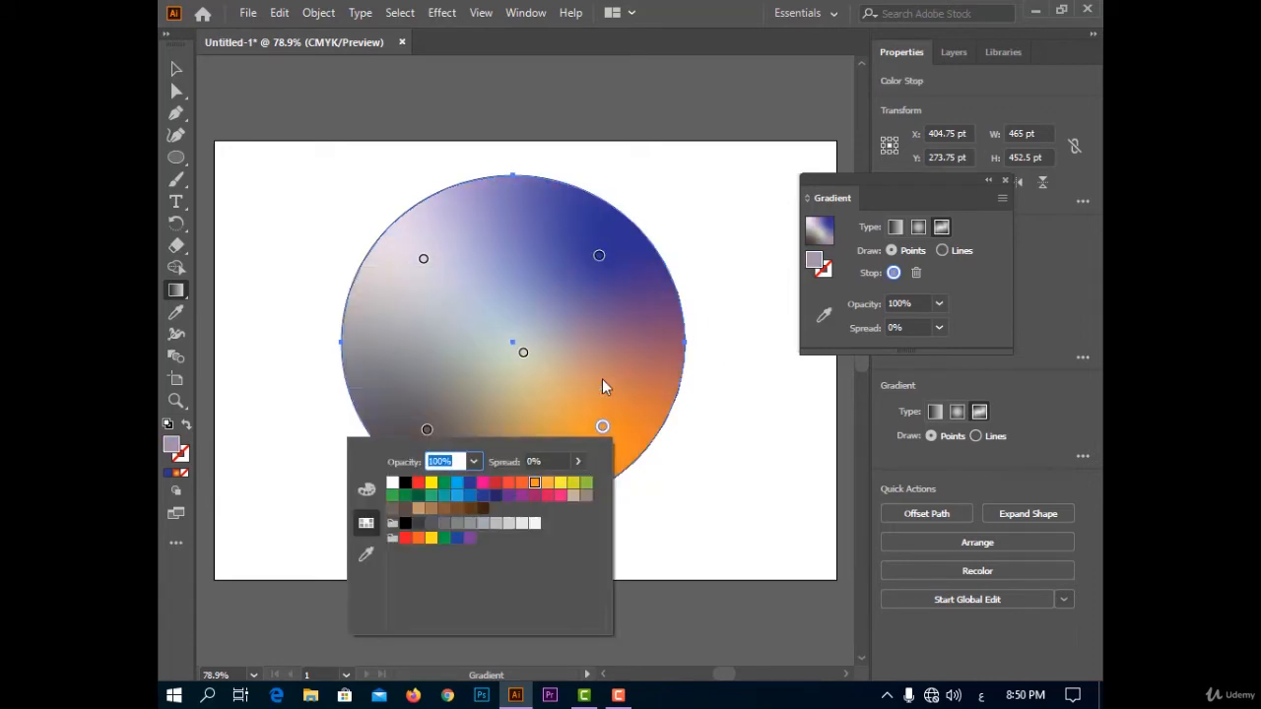
double_click(426, 430)
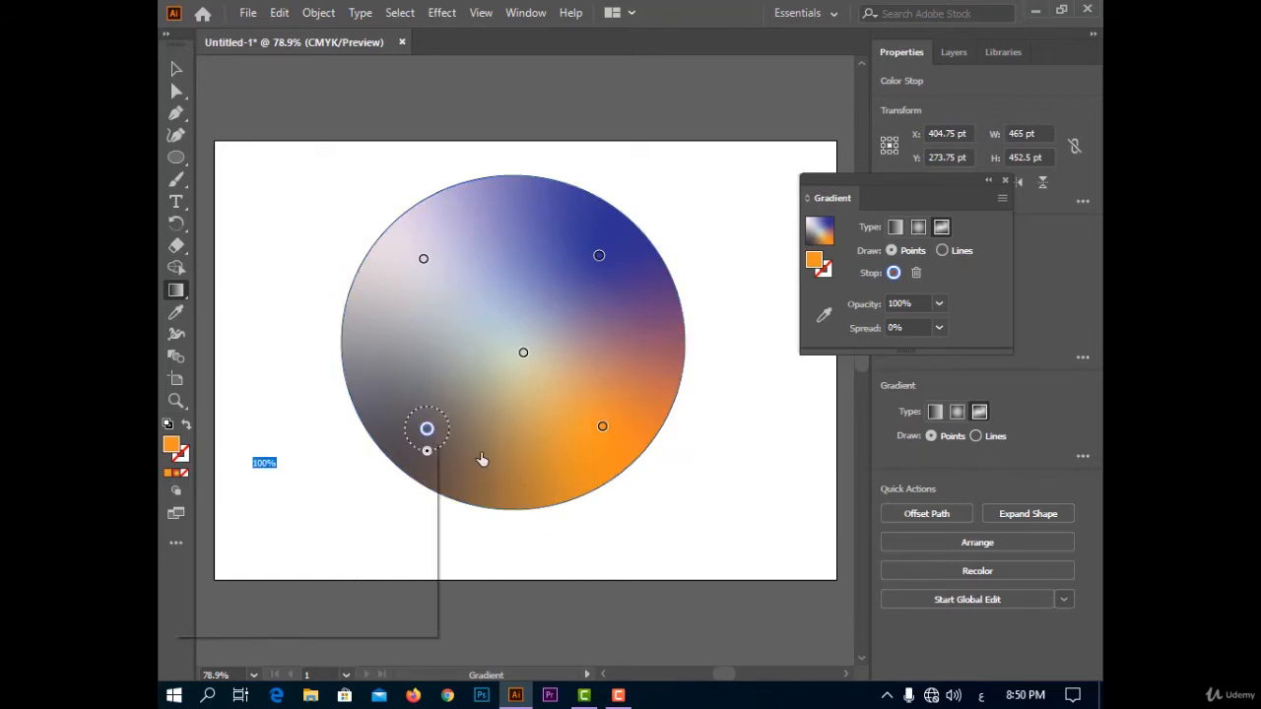
left_click(413, 490)
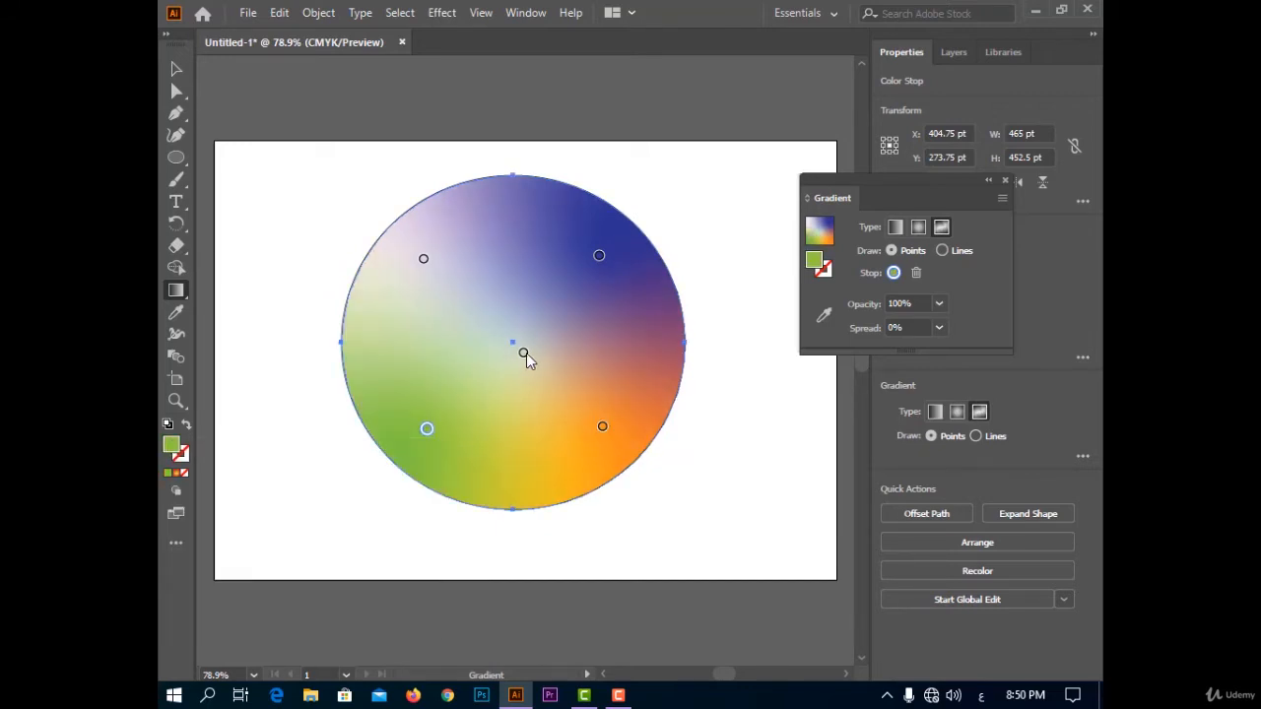
Recolor the freeform gradient's center stop pink and upper-left stop red, and move the pink stop toward the ellipse's left side.
double_click(523, 353)
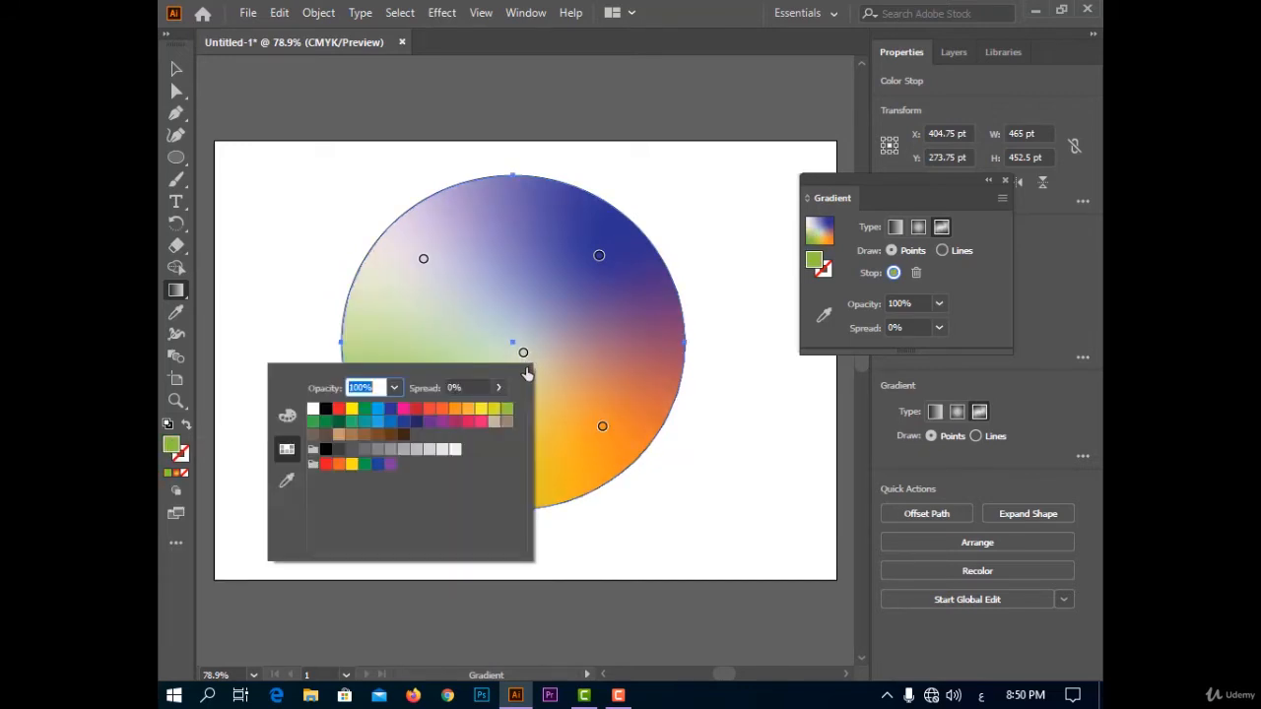
left_click(478, 424)
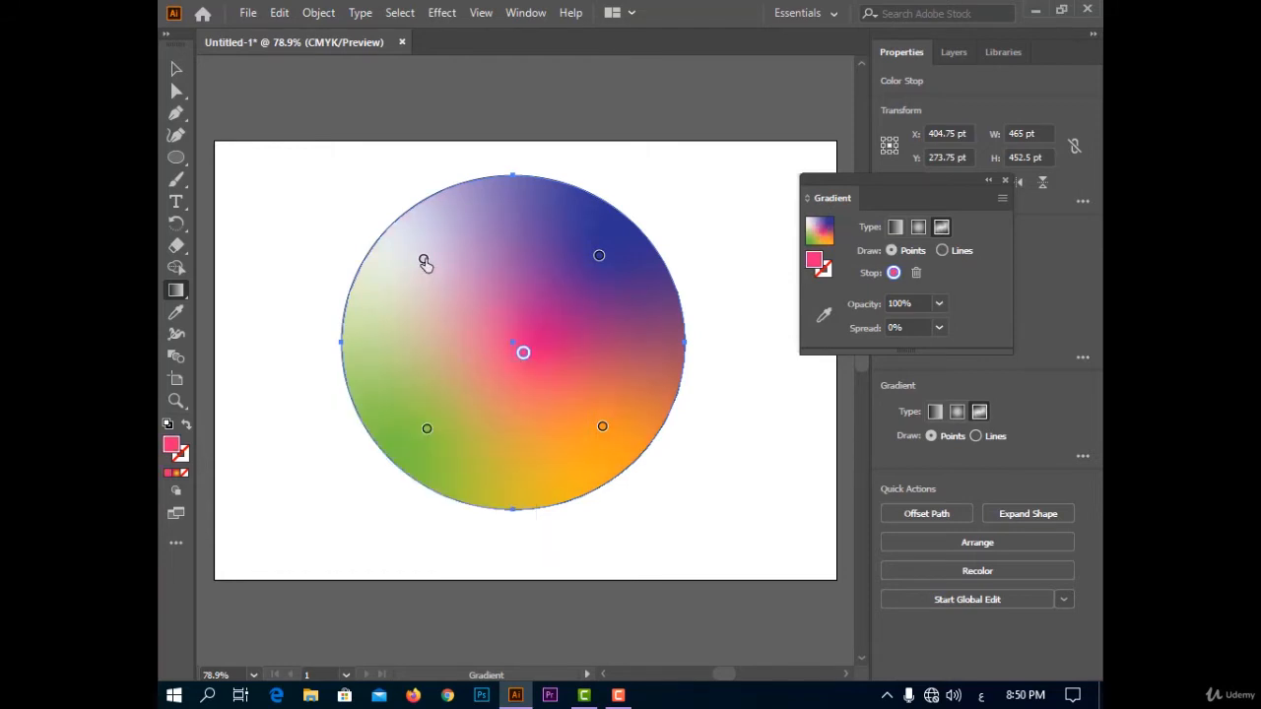
double_click(424, 260)
left_click(316, 323)
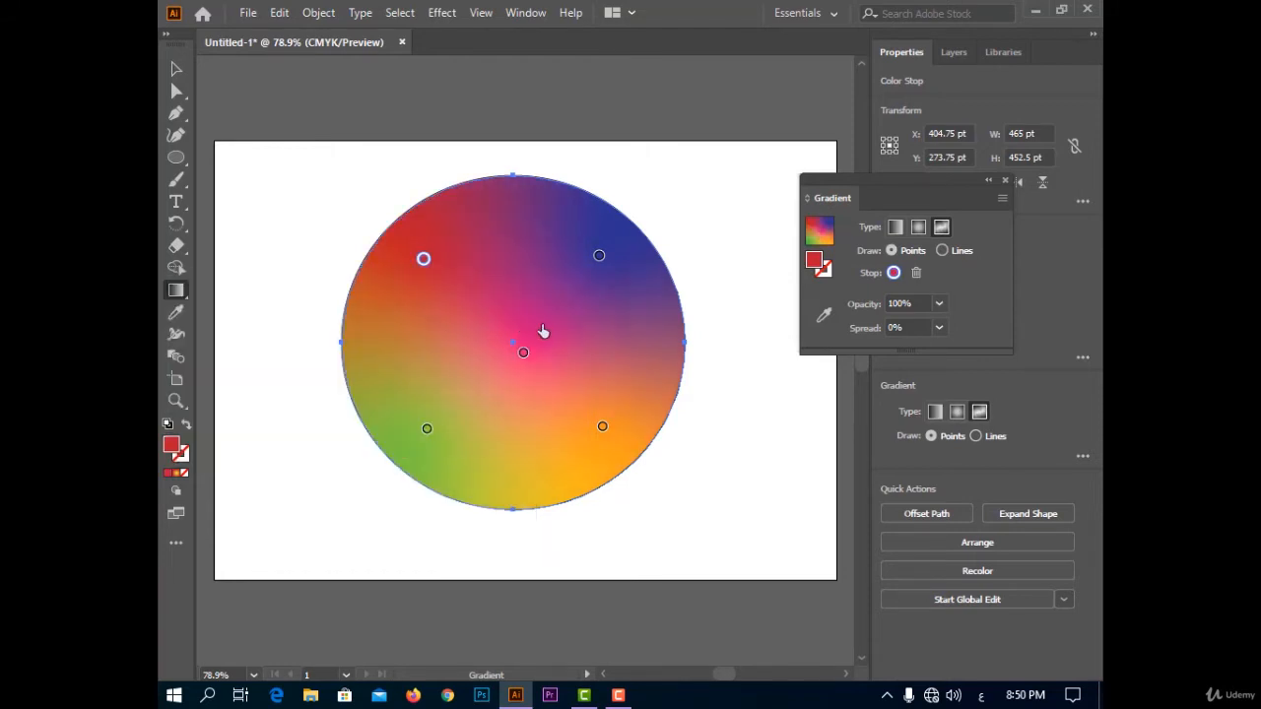
left_click_drag(525, 352, 395, 358)
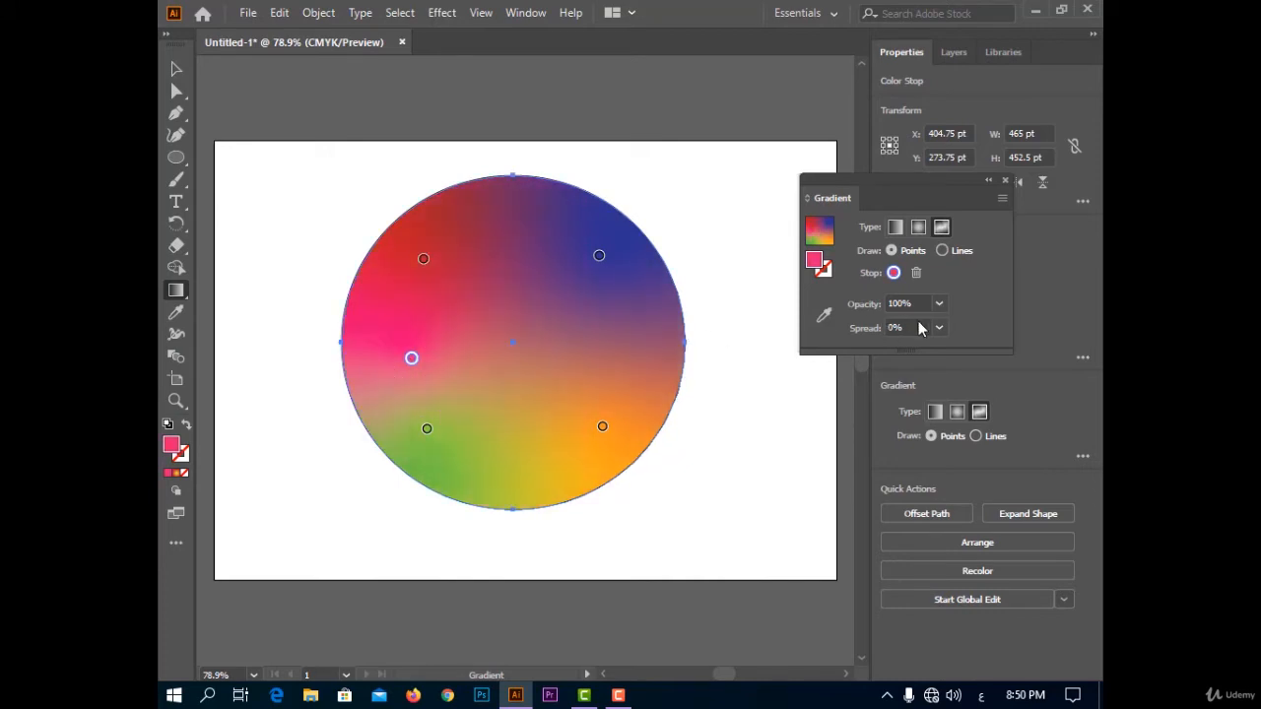
Switch the freeform gradient to Lines and connect the blue, orange, green, pink and red stops with one curved line.
left_click(942, 250)
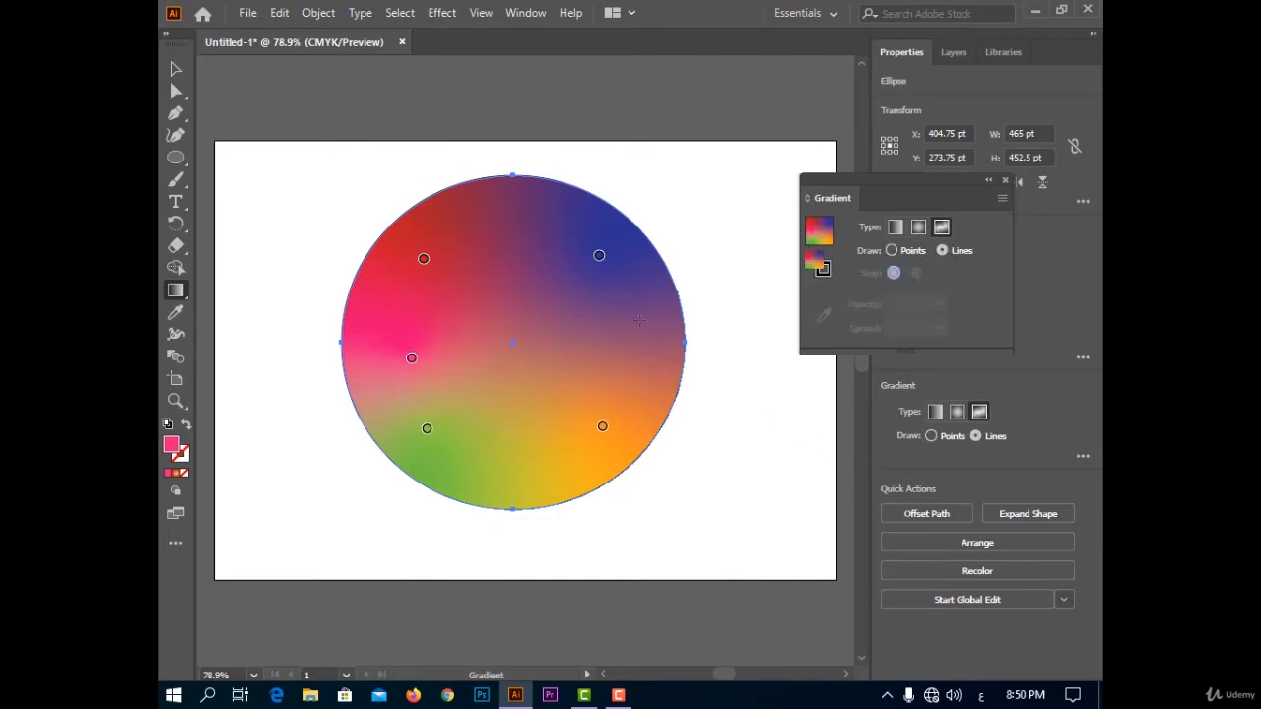
left_click(599, 255)
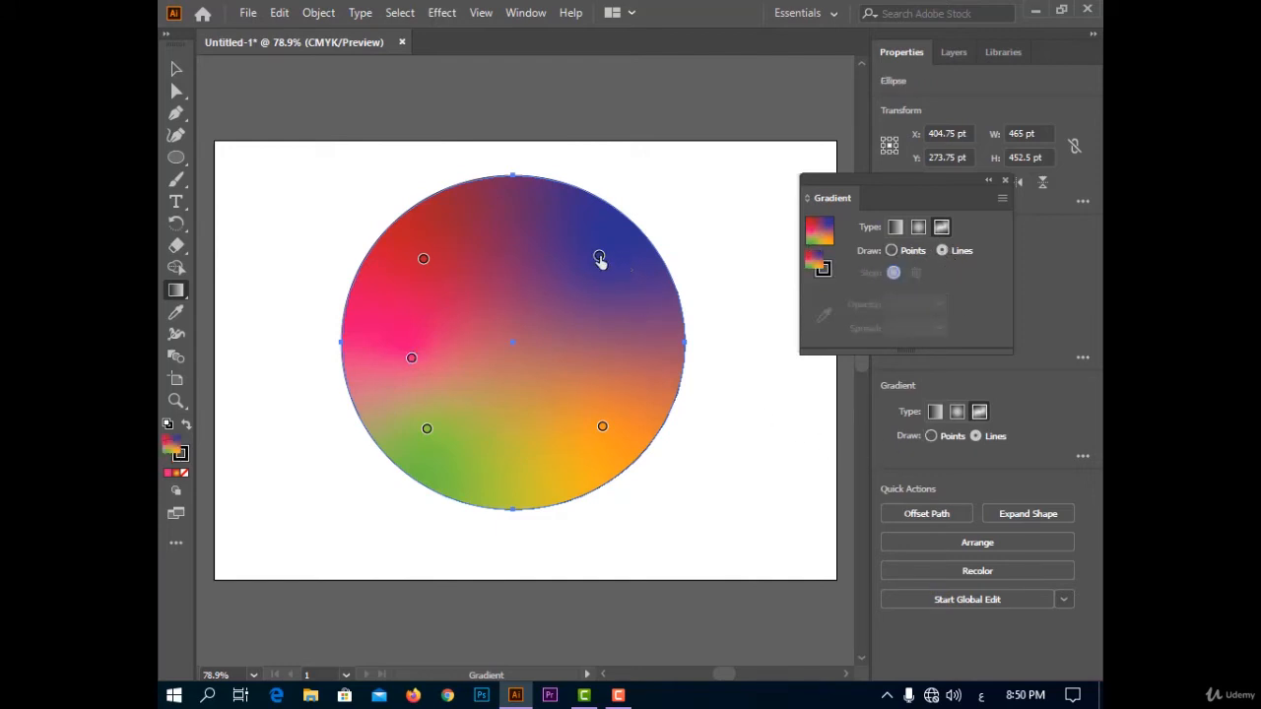
left_click(602, 429)
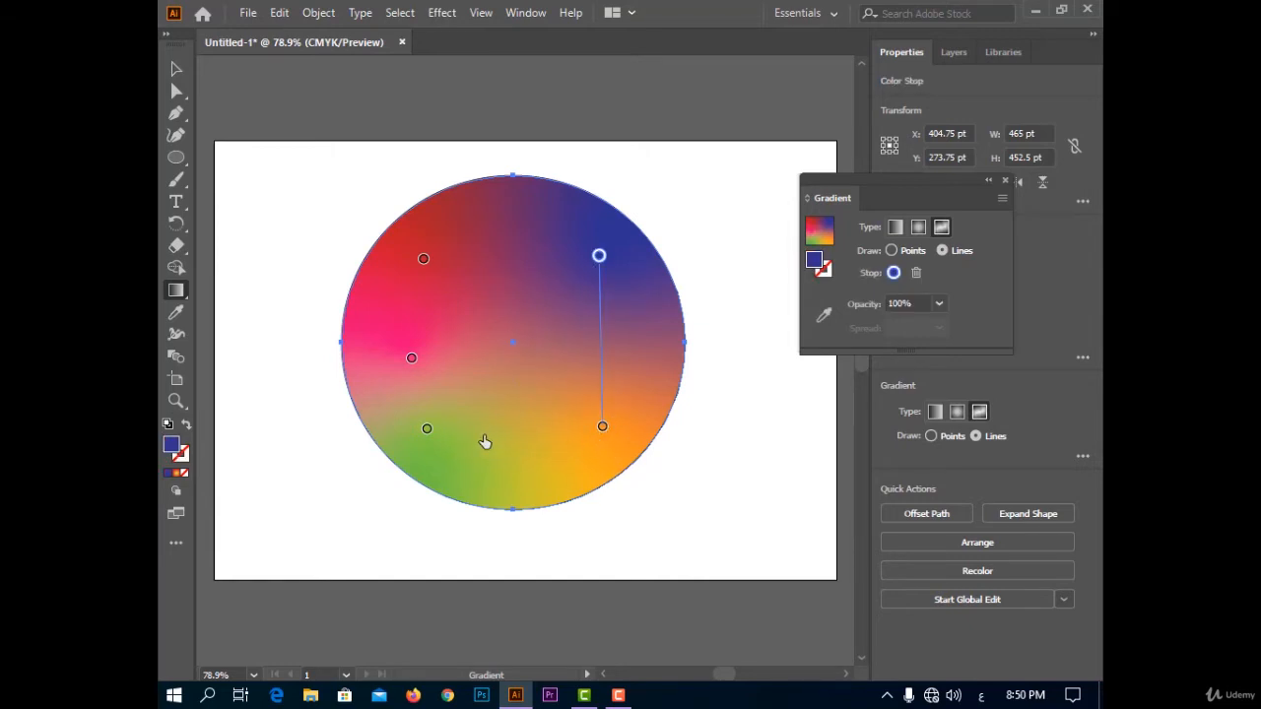
left_click(427, 431)
left_click(410, 358)
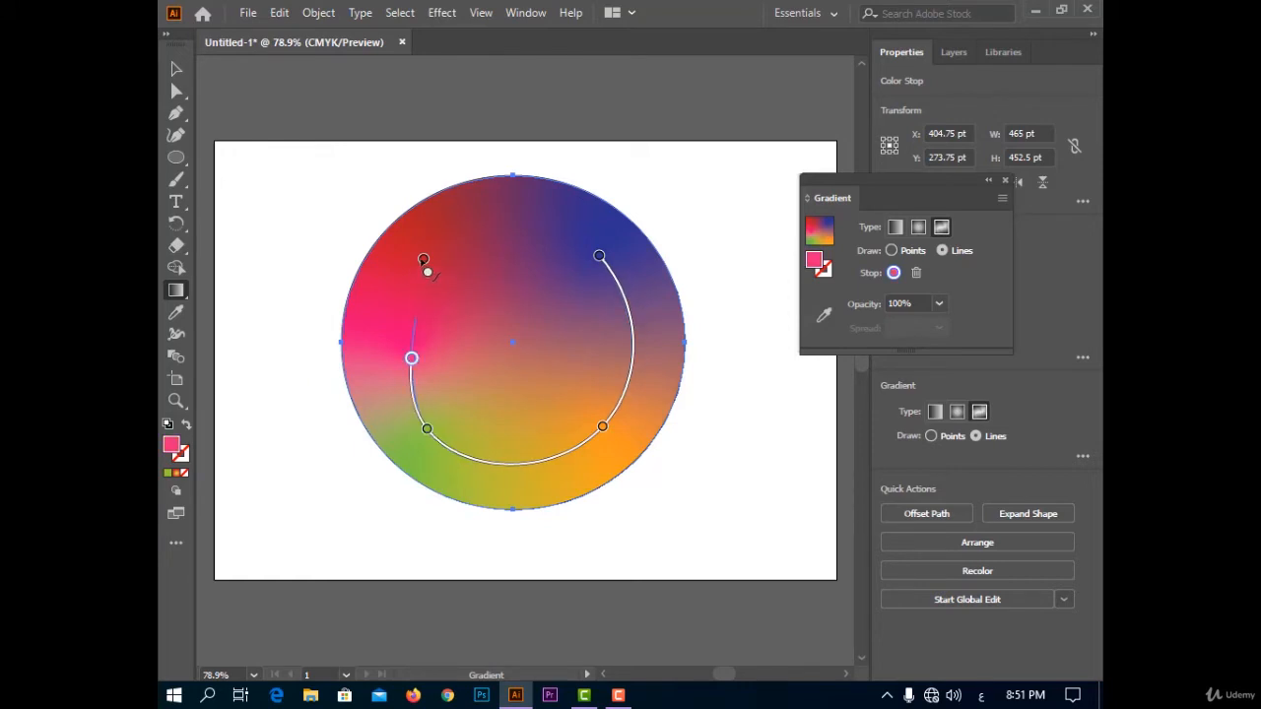
left_click(423, 261)
Extend the gradient line from the red stop to a new stop near the ellipse's center and delete that stop.
left_click(529, 343)
key("Escape")
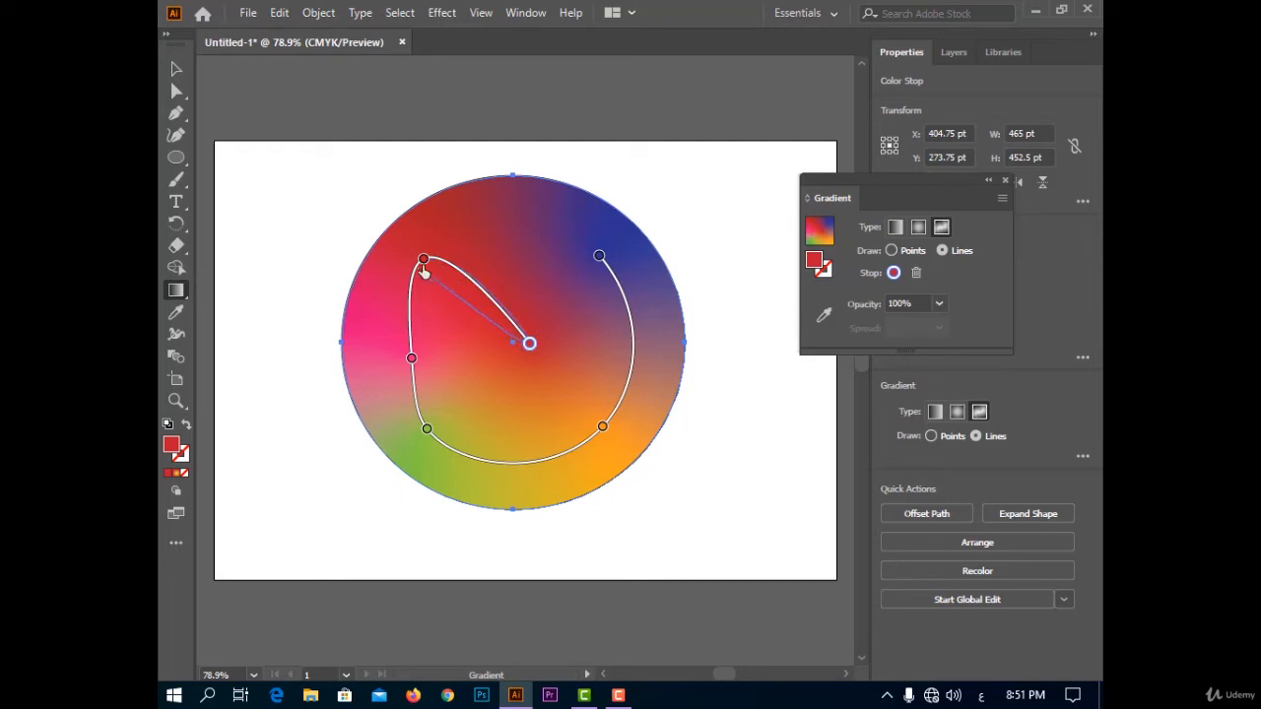
left_click(916, 273)
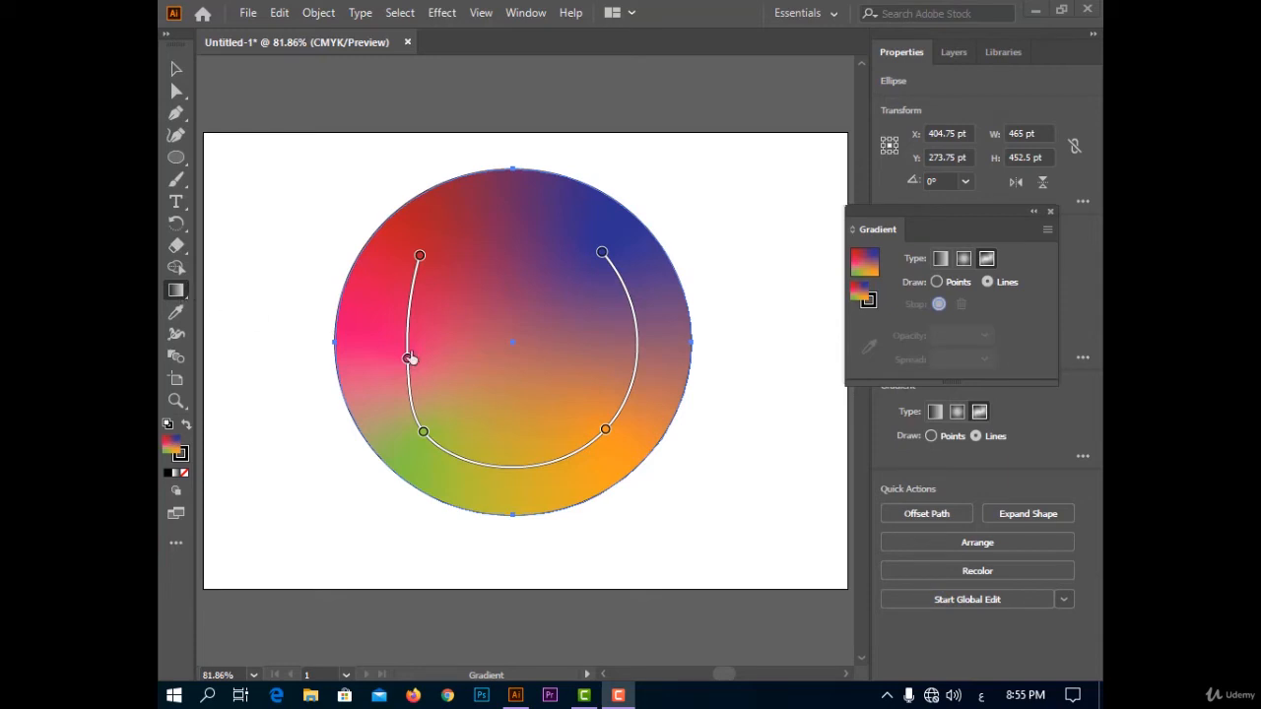
Change the gradient type to linear and redraw its direction across the ellipse at about -41°, 60° and finally -68°.
left_click(939, 258)
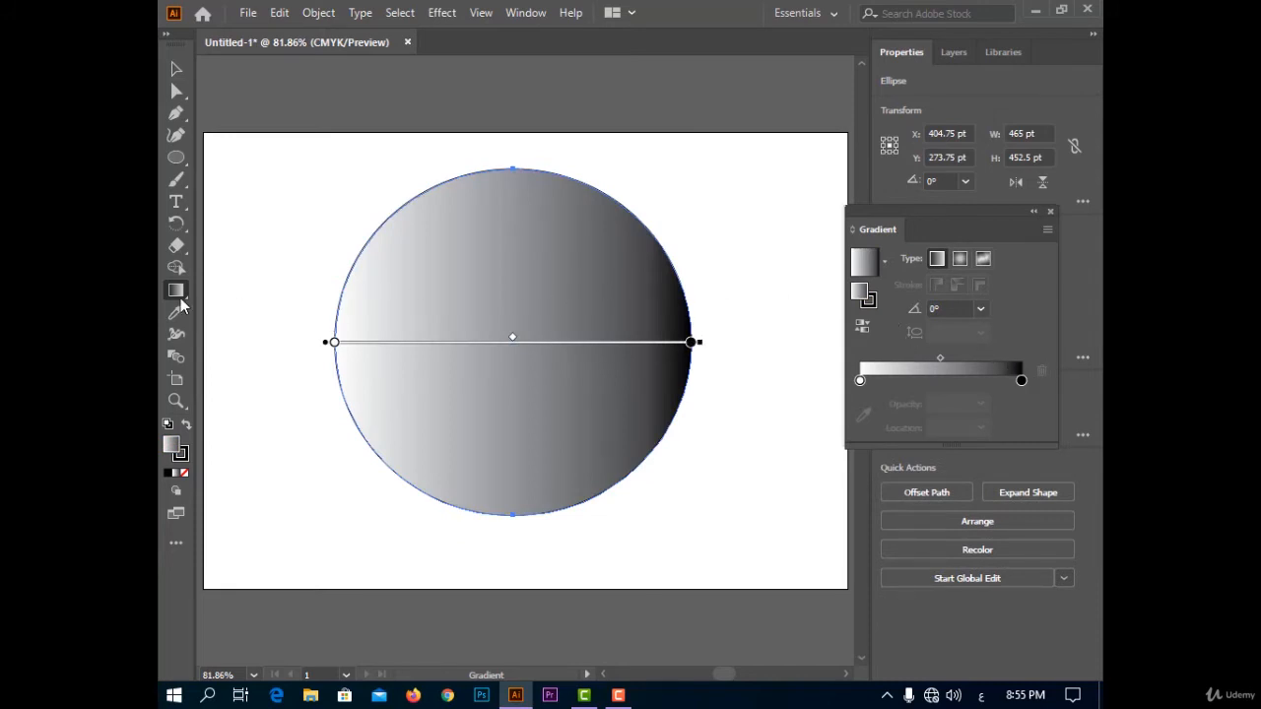
left_click_drag(340, 186, 723, 523)
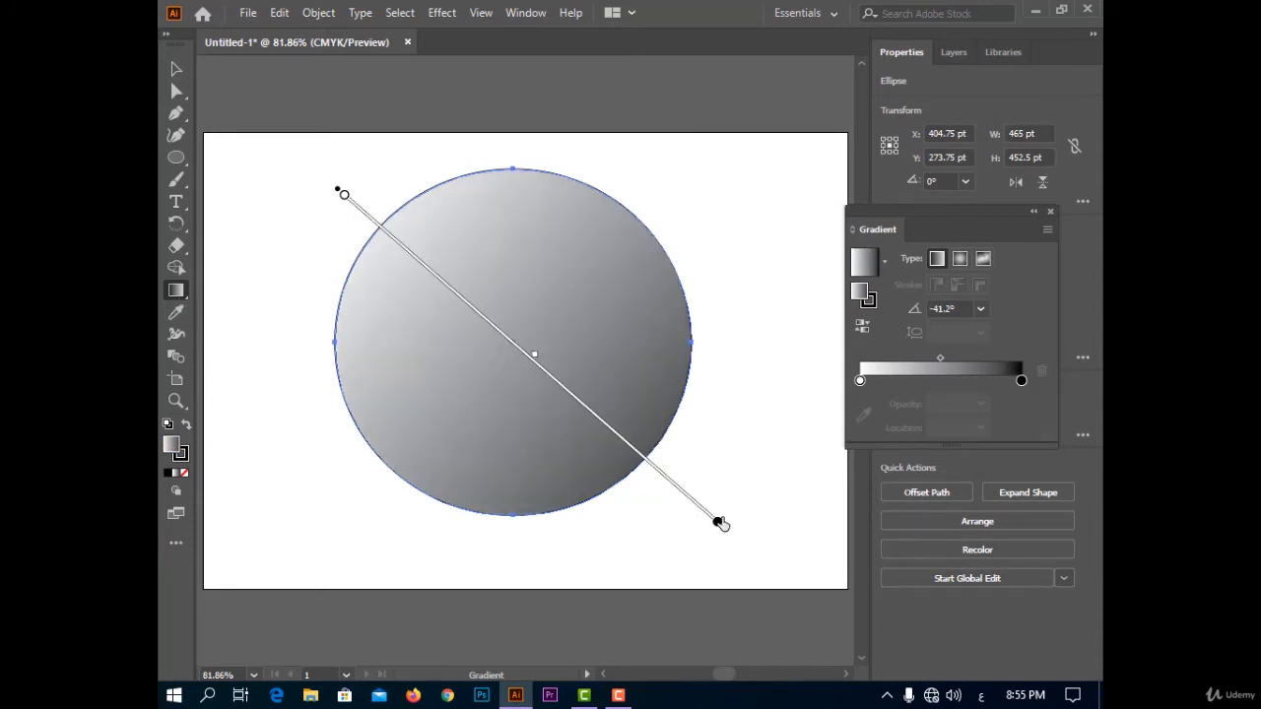
left_click_drag(424, 520, 606, 178)
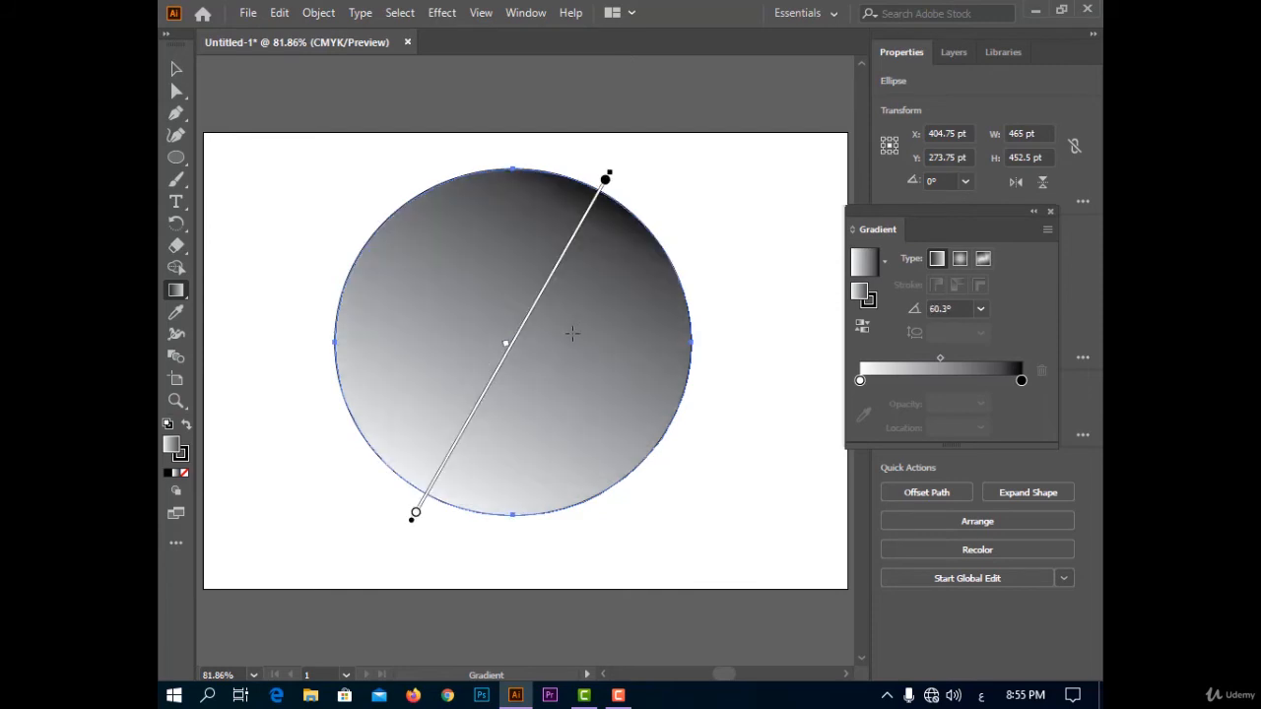
left_click_drag(446, 174, 603, 569)
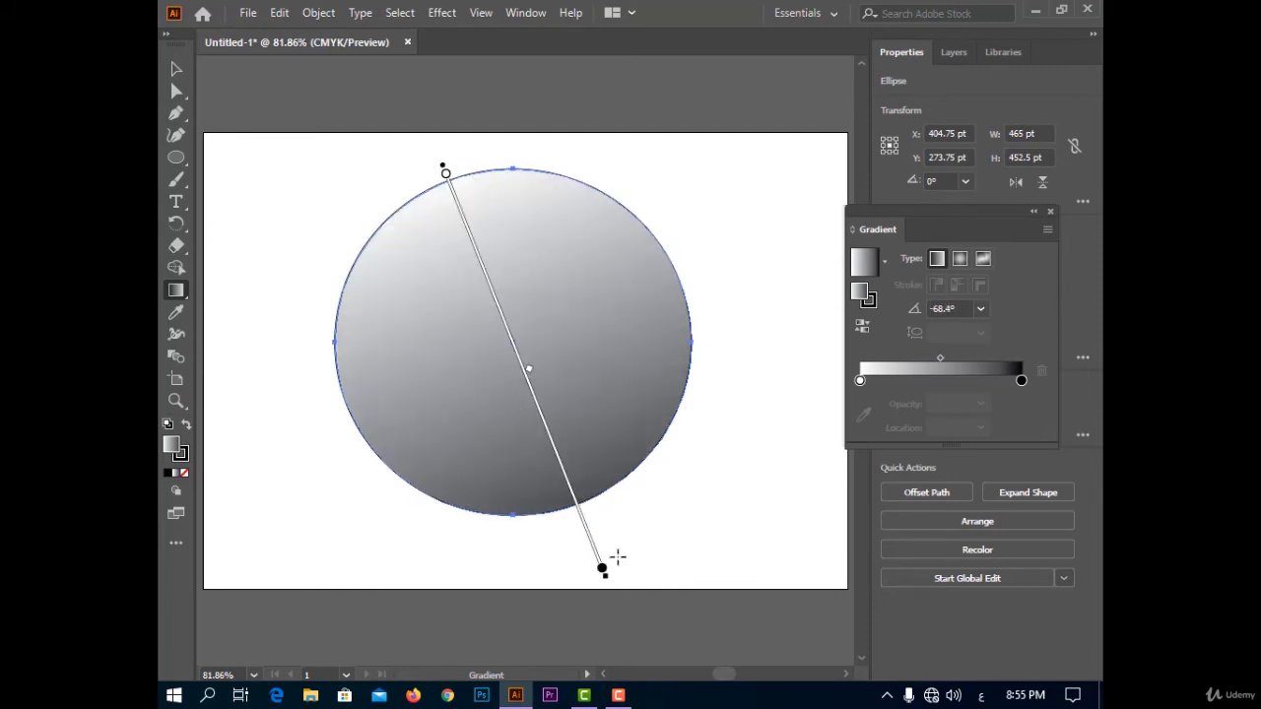
Redraw the linear gradient's direction across the ellipse at about 69° and finally about -3°.
left_click_drag(439, 534, 589, 143)
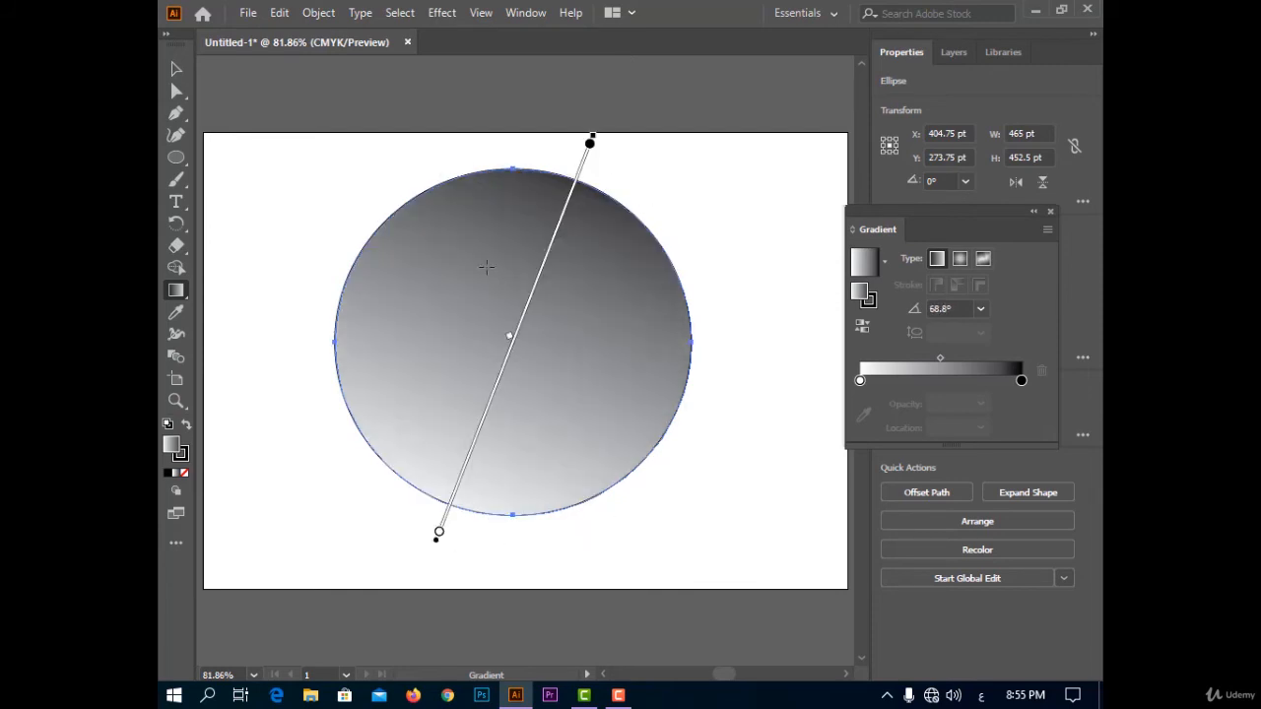
left_click_drag(334, 292, 695, 312)
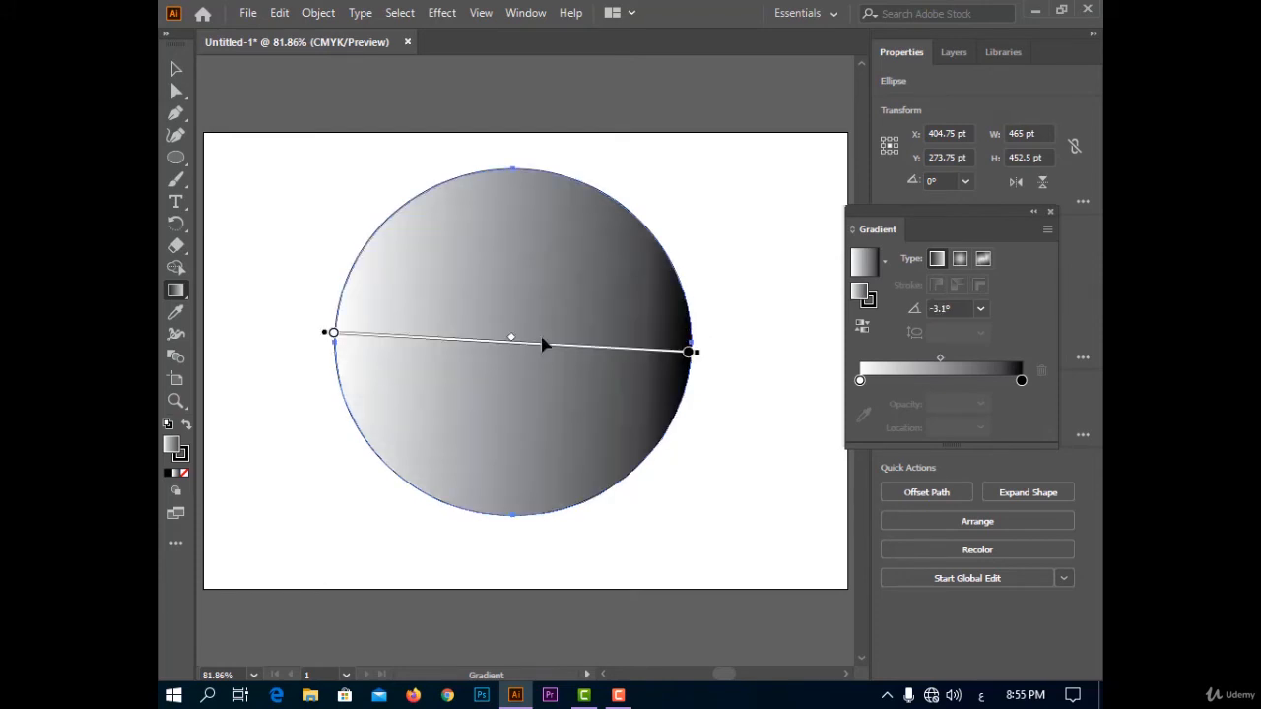
Move the gradient's white stop to about 19% and its black stop to about 92%, and shift the midpoint toward the white stop.
left_click(690, 351)
mouse_move(475, 382)
left_mouse_down()
mouse_move(680, 380)
mouse_move(520, 401)
mouse_move(526, 357)
mouse_move(478, 352)
left_mouse_up()
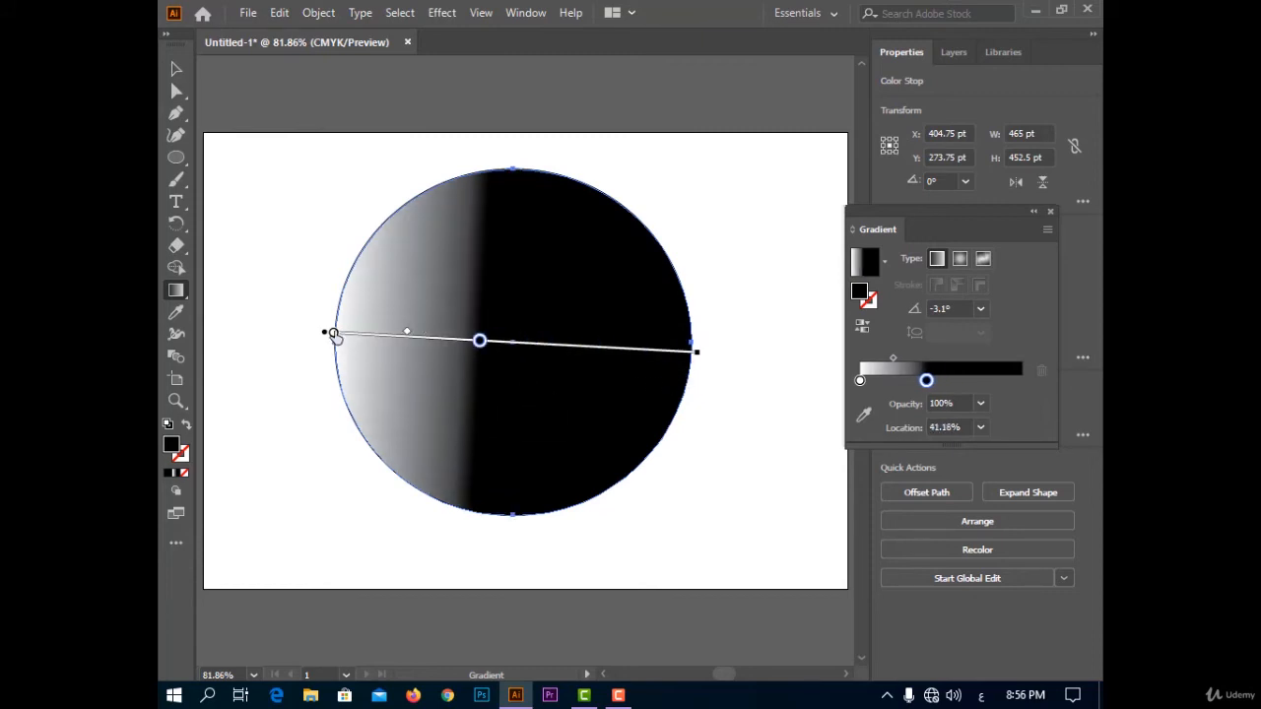
left_click_drag(333, 332, 412, 371)
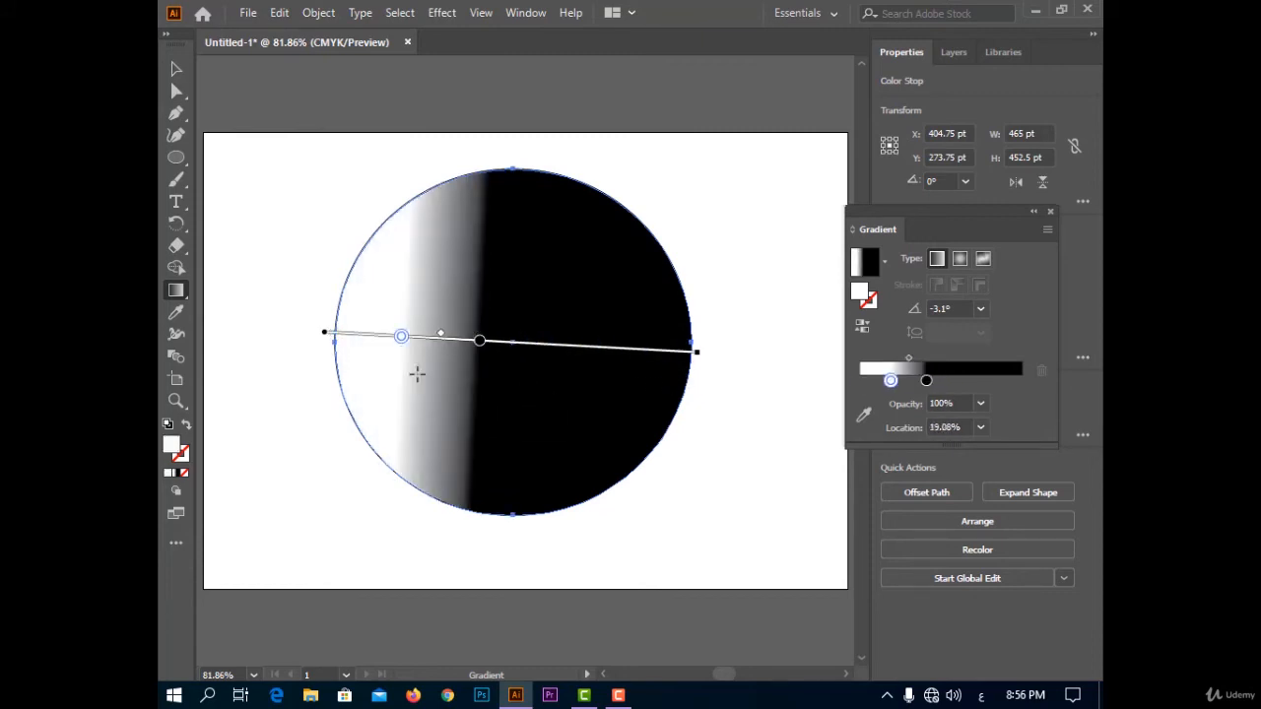
left_click_drag(481, 343, 659, 350)
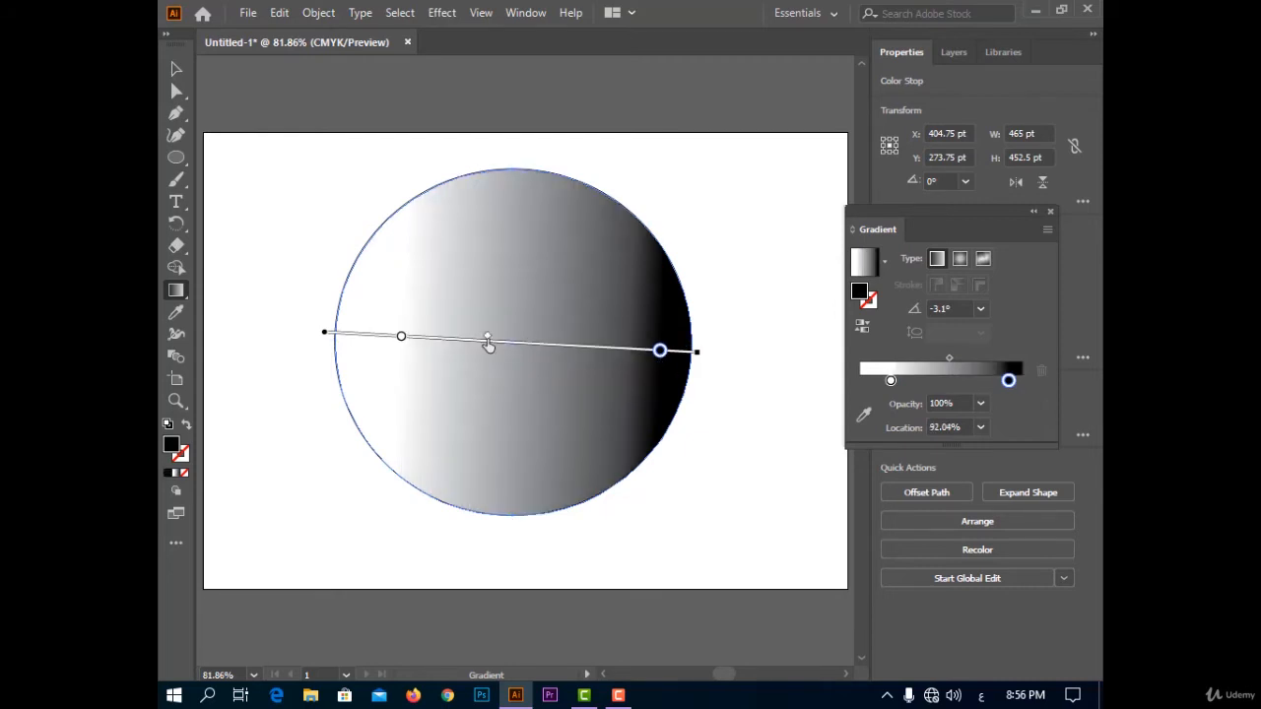
left_click_drag(446, 354, 398, 358)
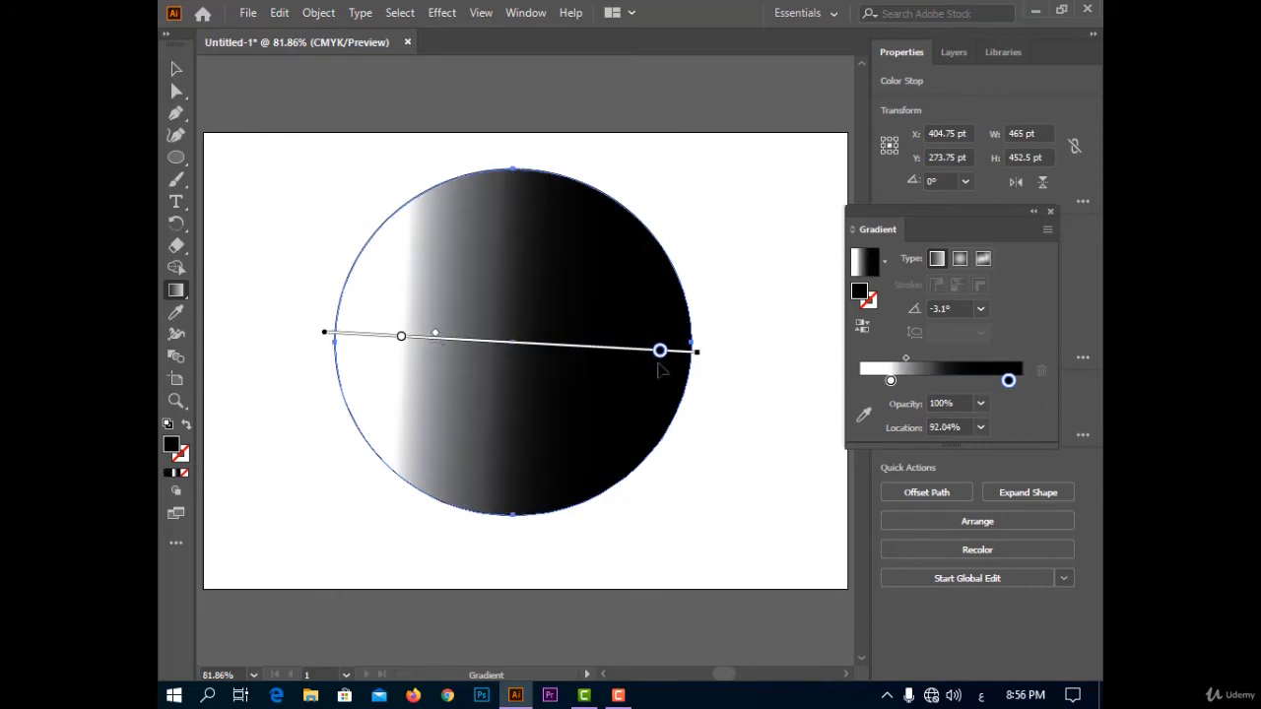
left_click_drag(663, 368, 636, 377)
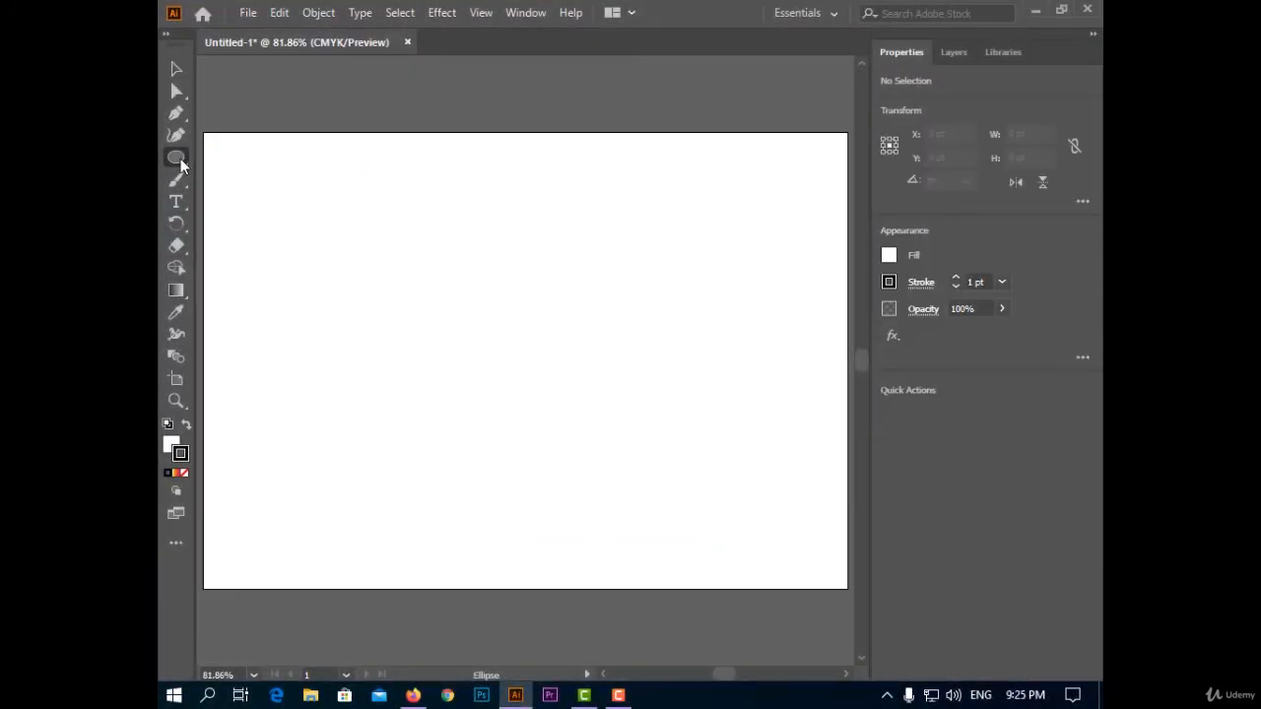
Draw a square about 440 pt wide with evenly rounded corners, centered on the artboard.
left_click_drag(177, 158, 231, 154)
left_click_drag(301, 207, 641, 434)
key("v")
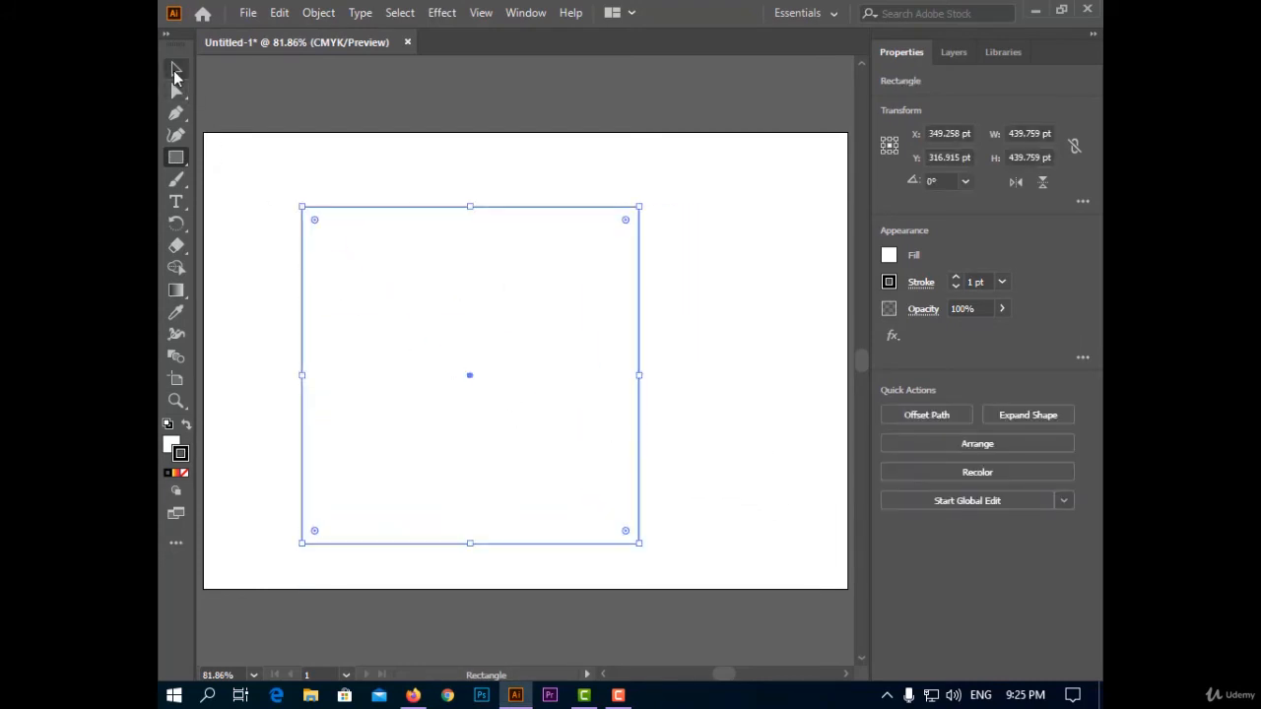
left_click_drag(366, 272, 429, 262)
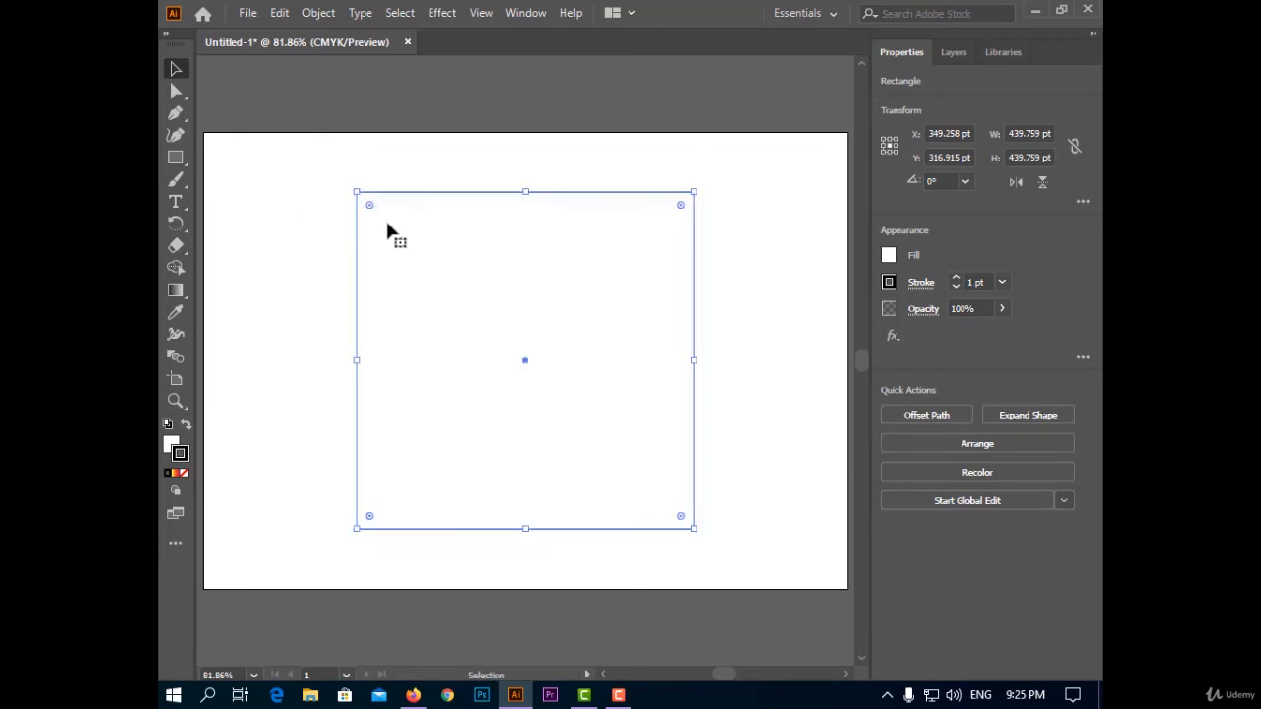
left_click_drag(391, 223, 404, 242)
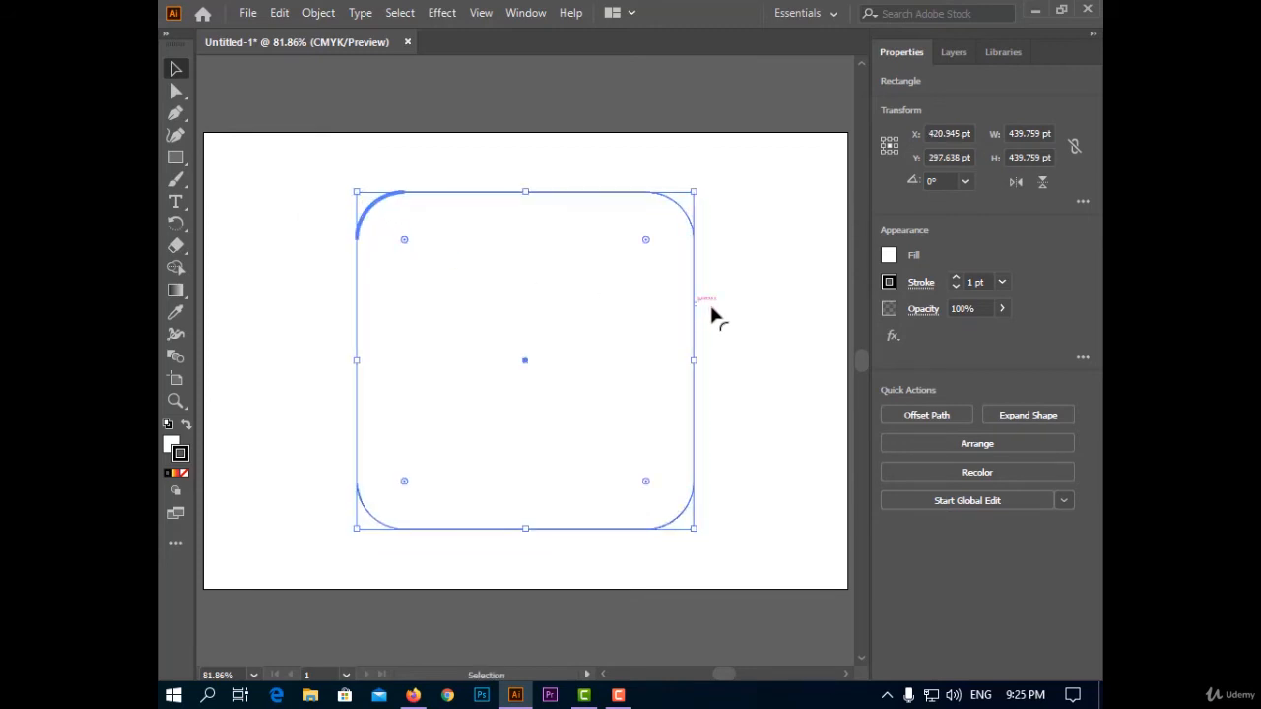
left_click(738, 309)
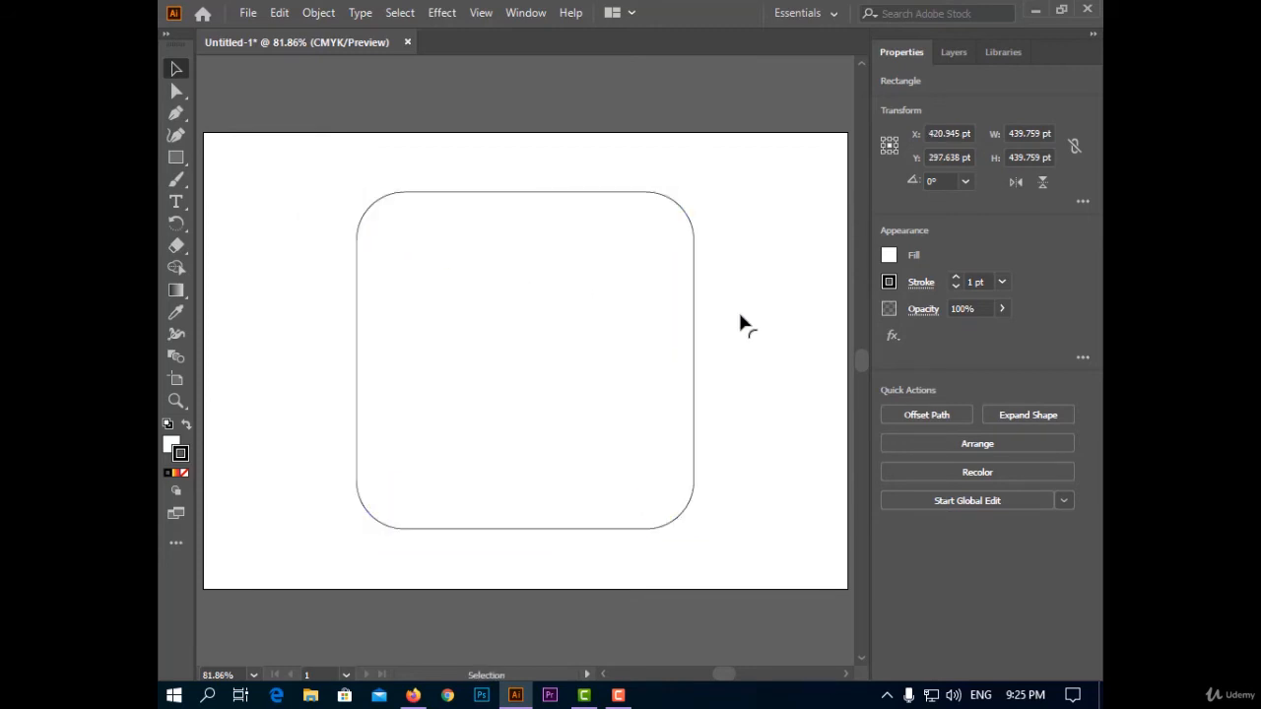
Draw a smaller rounded-corner square about 301 pt wide and center it vertically inside the large rounded square.
left_click(178, 160)
left_click_drag(413, 232, 643, 461)
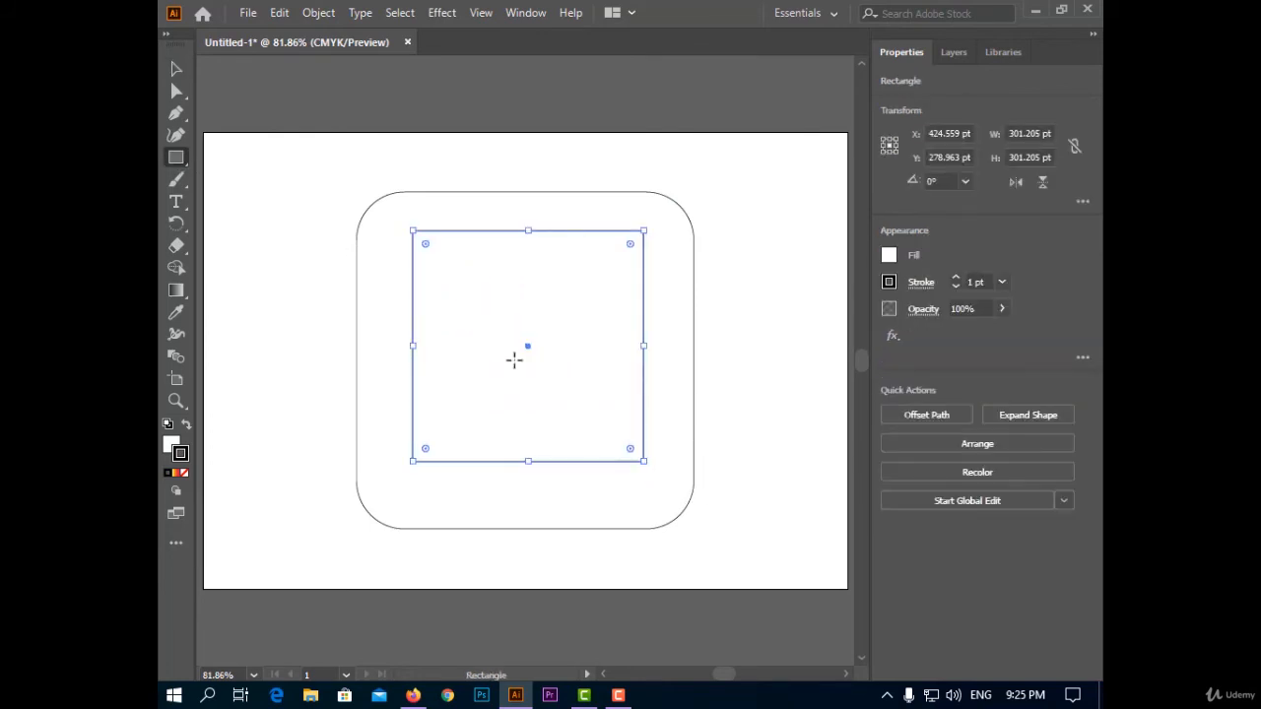
left_click_drag(440, 268, 453, 272)
left_click_drag(533, 296, 533, 324)
key("ctrl+z")
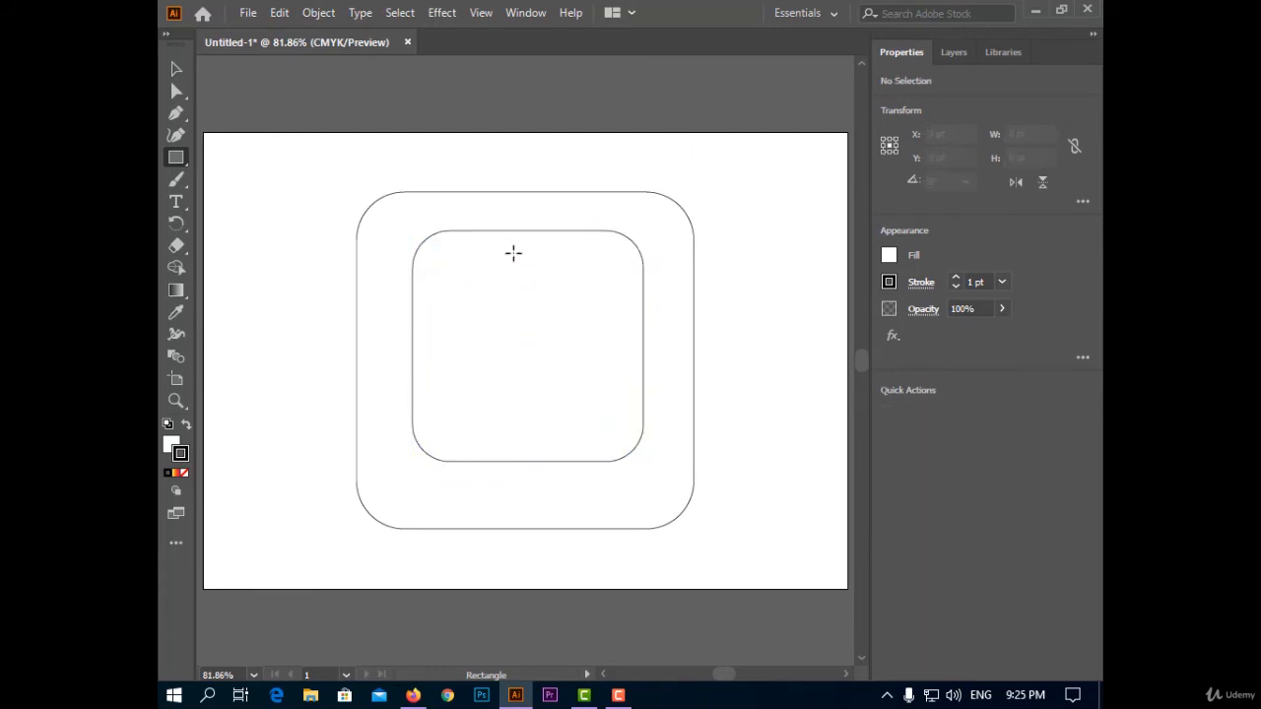
left_click(177, 69)
left_click_drag(480, 238, 481, 252)
left_click(741, 310)
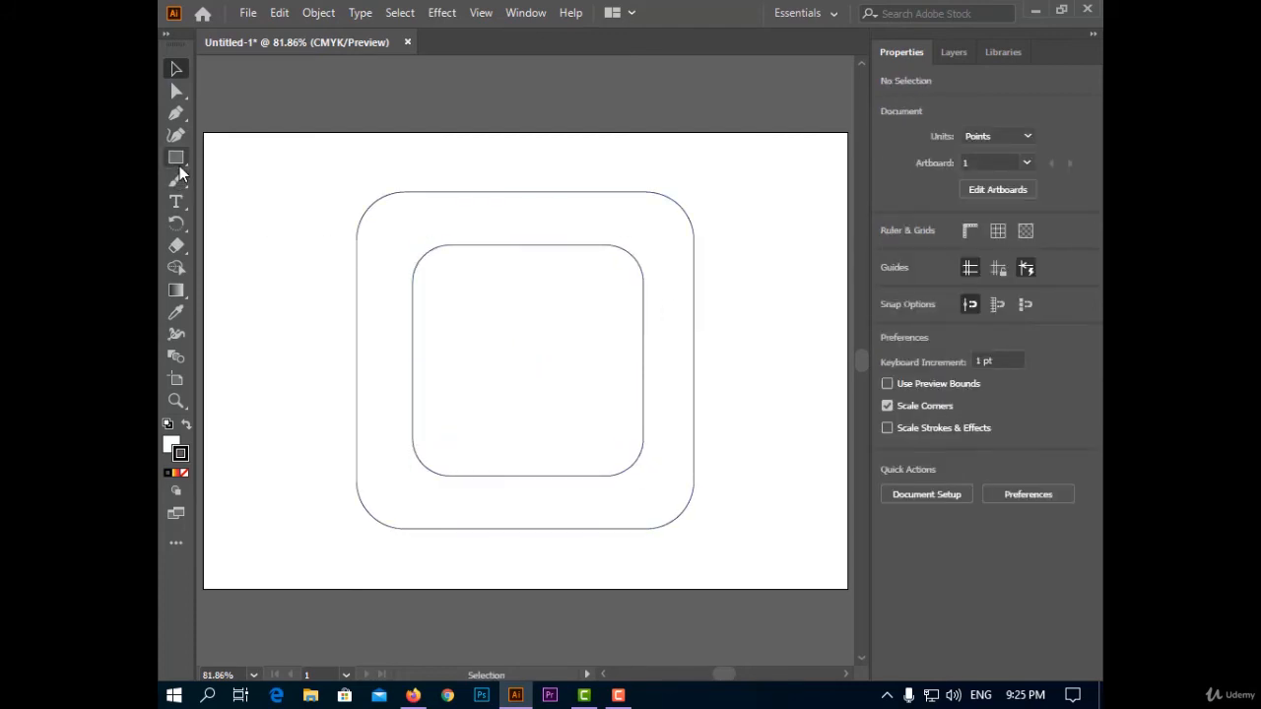
Draw a circle about 180 pt in diameter and center it inside the inner rounded square.
left_click_drag(179, 164, 261, 178)
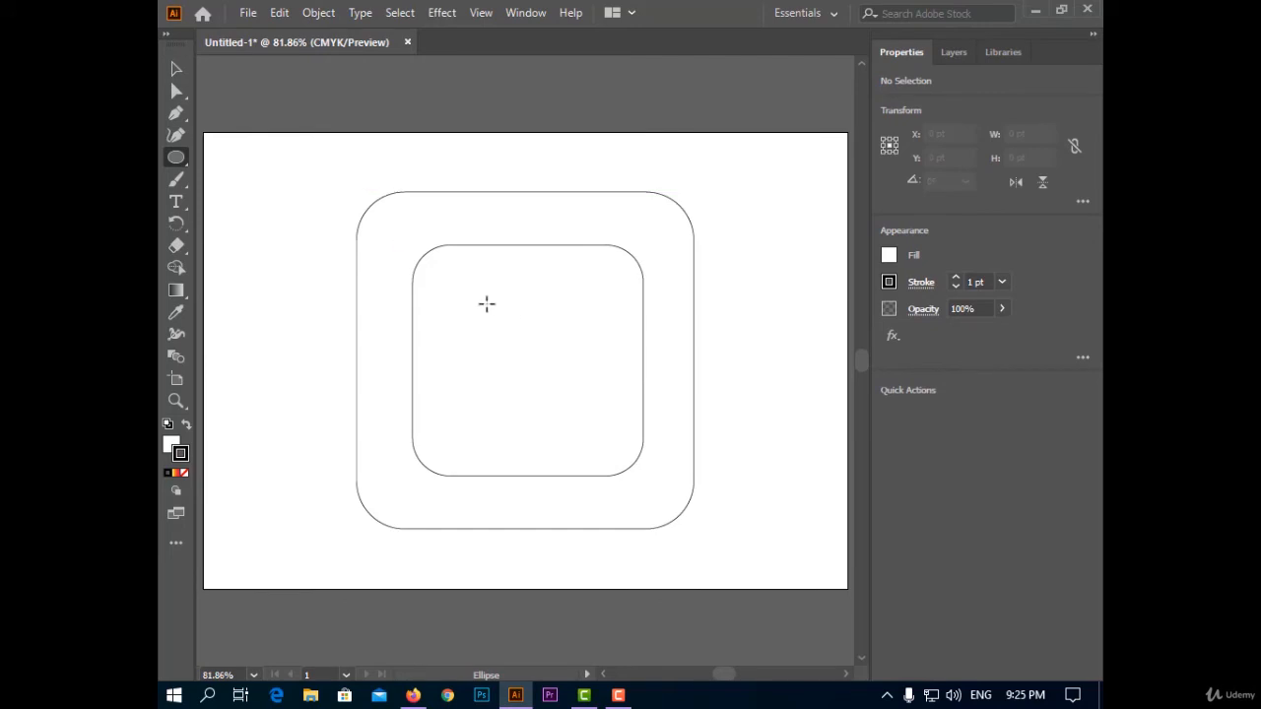
left_click_drag(486, 305, 585, 443)
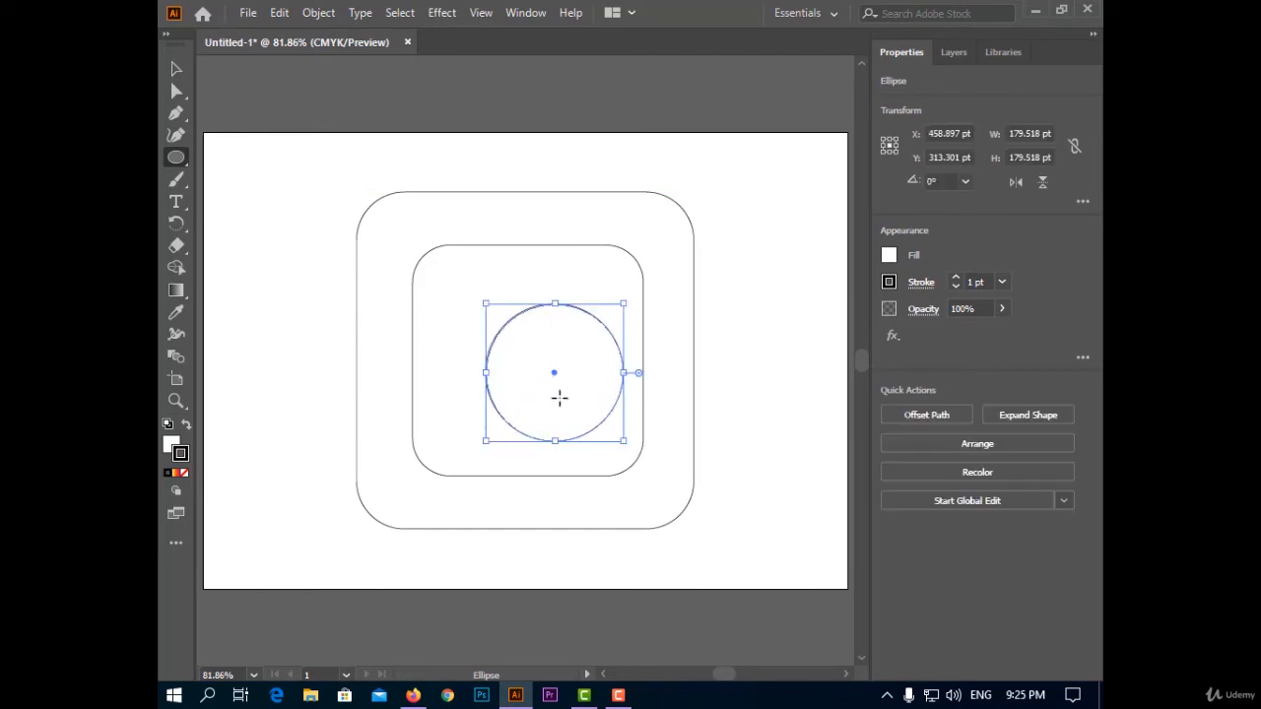
left_click_drag(556, 369, 528, 362)
Draw a small circle about 50 pt wide near the inner square's upper-right corner and remove its stroke.
mouse_move(593, 269)
left_mouse_down()
mouse_move(631, 307)
mouse_move(607, 290)
left_mouse_up()
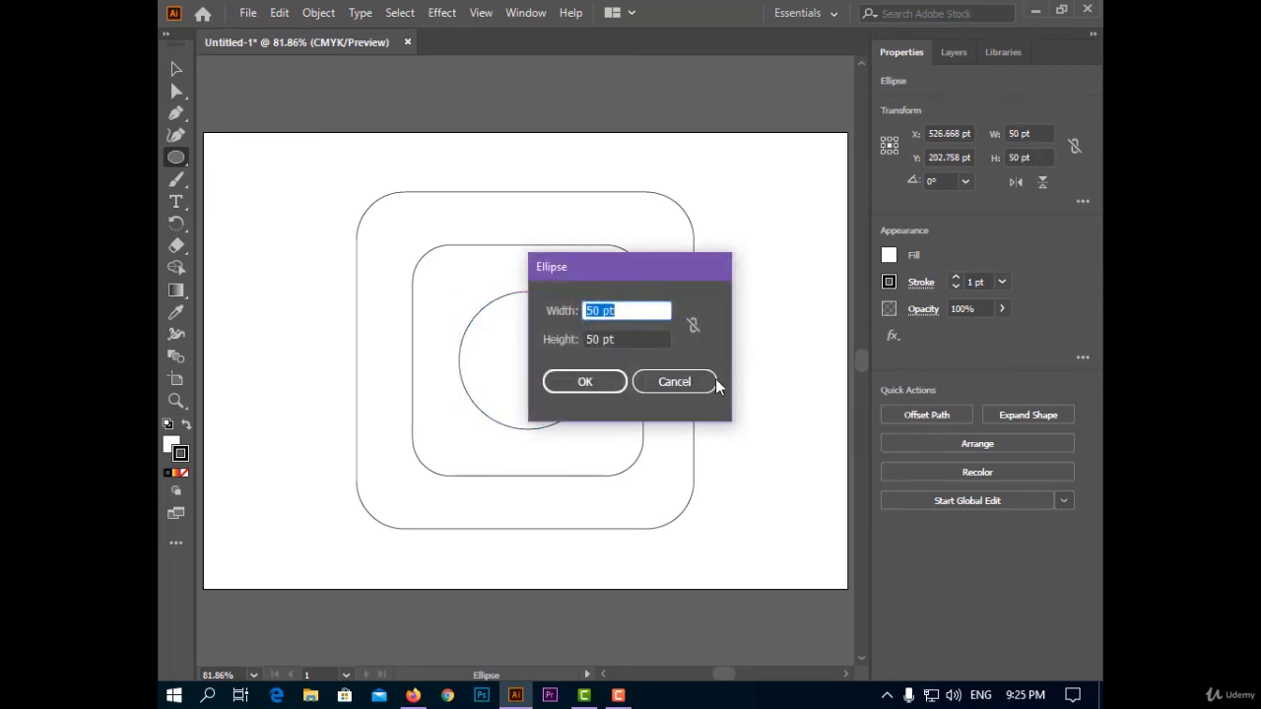
left_click(675, 383)
left_click(175, 71)
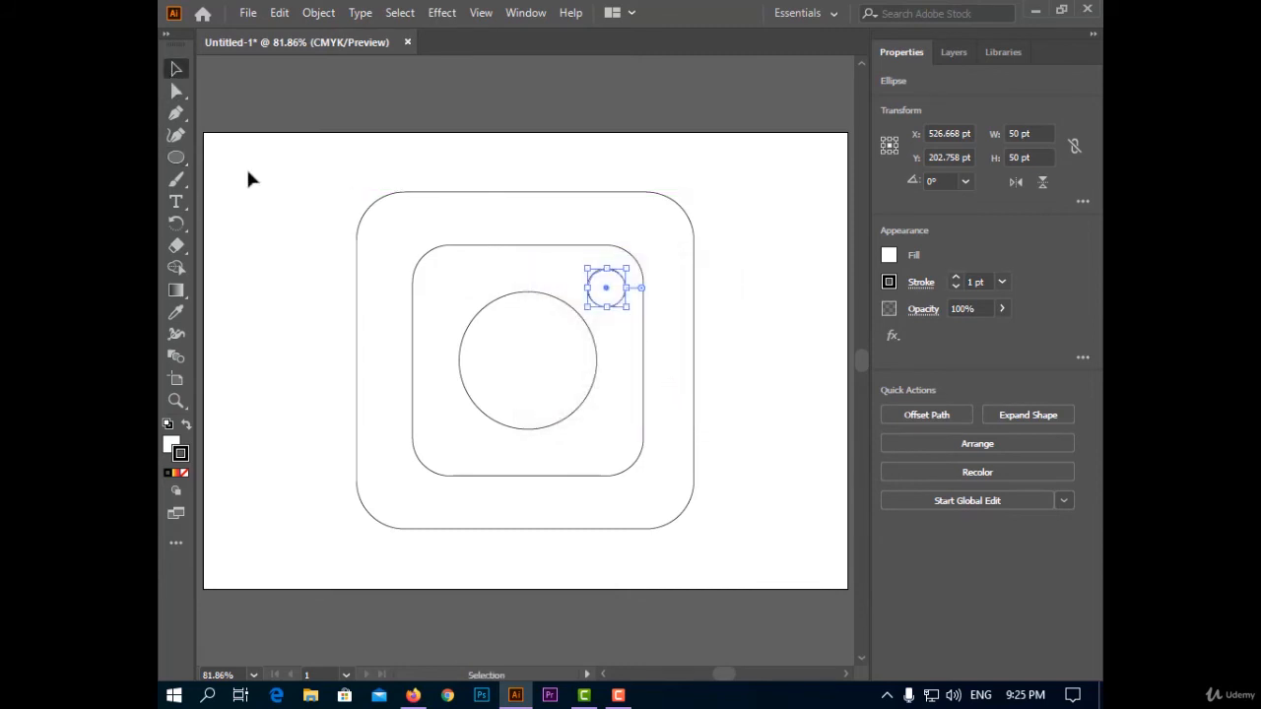
left_click(889, 282)
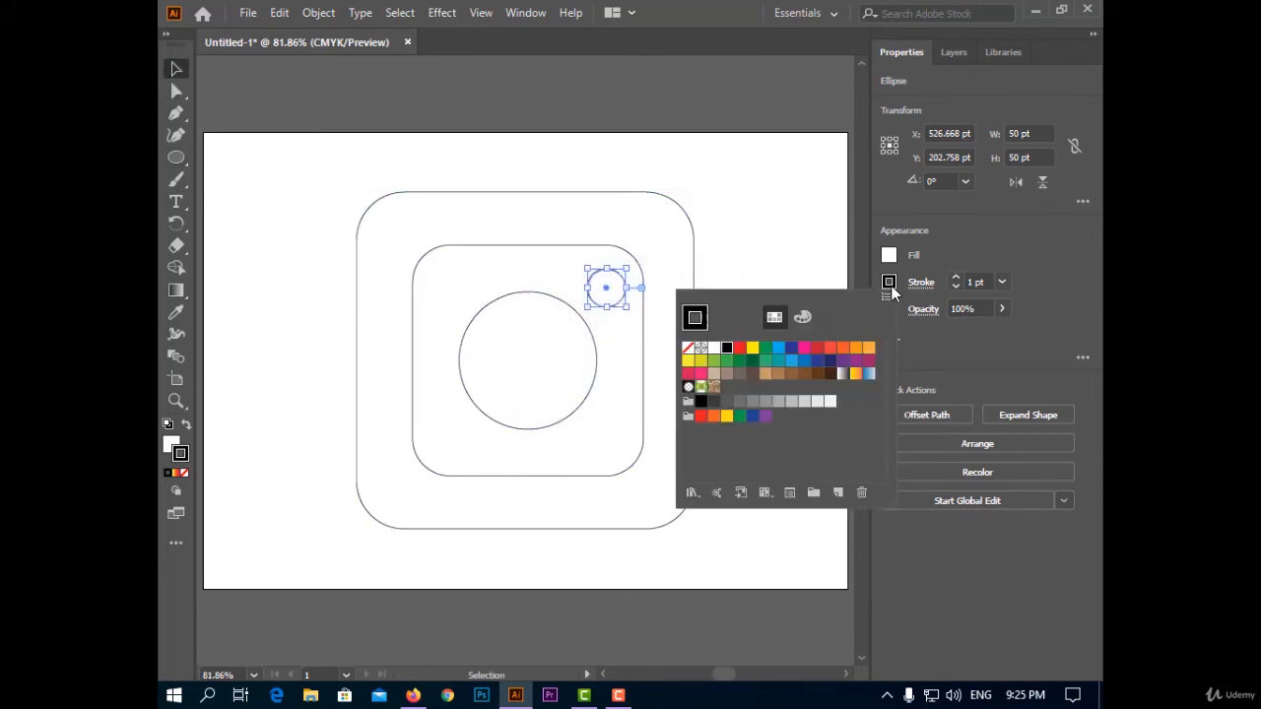
left_click(688, 348)
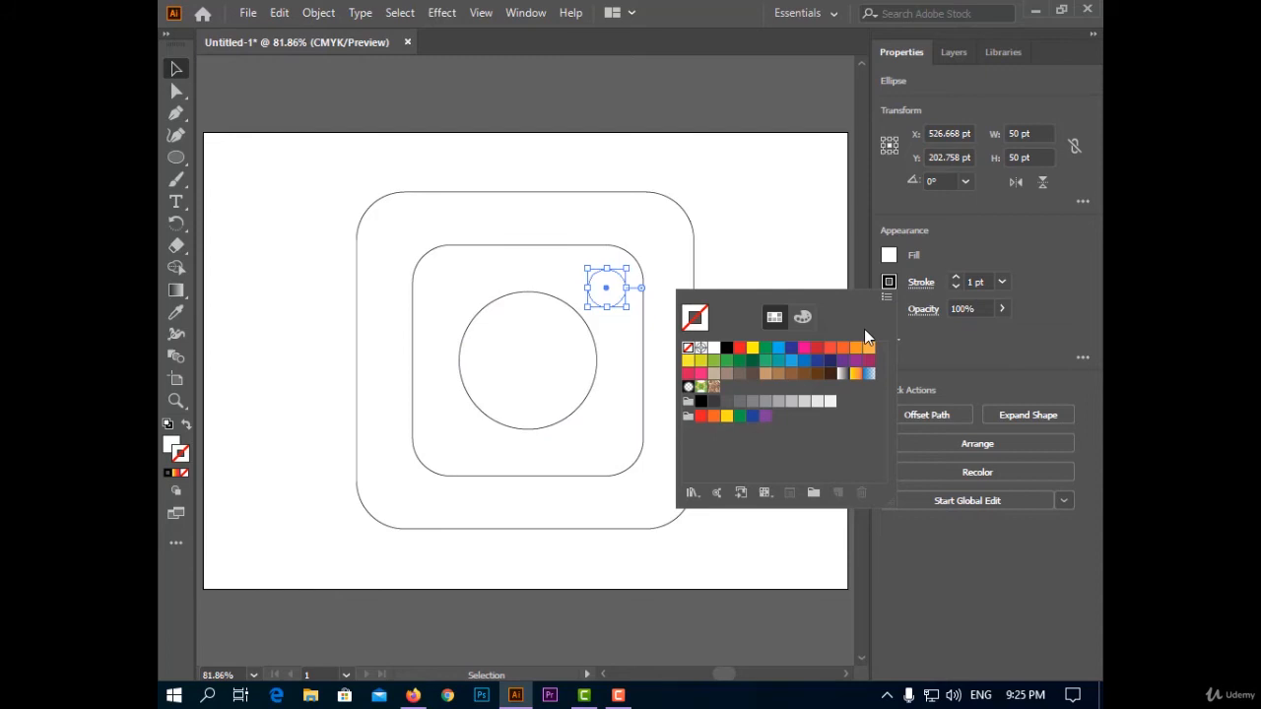
left_click(943, 253)
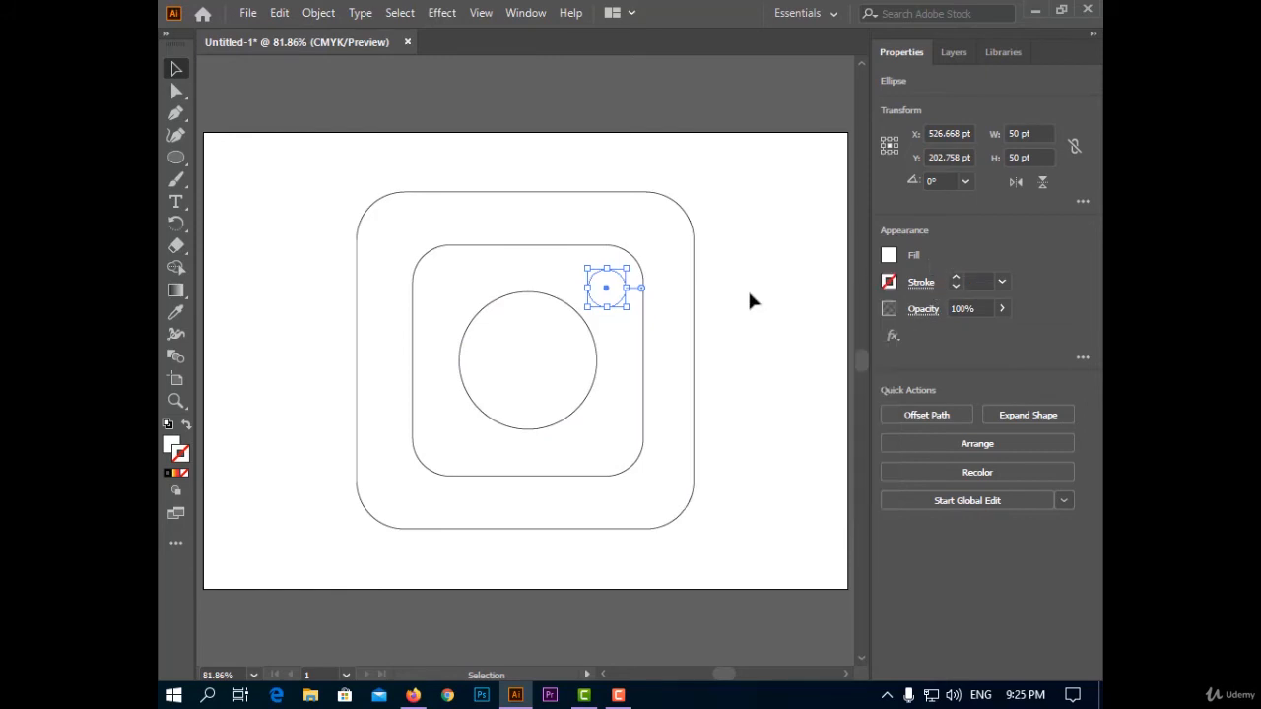
Give the large central circle no fill and a white 8 pt stroke.
left_click(597, 360)
left_click(888, 282)
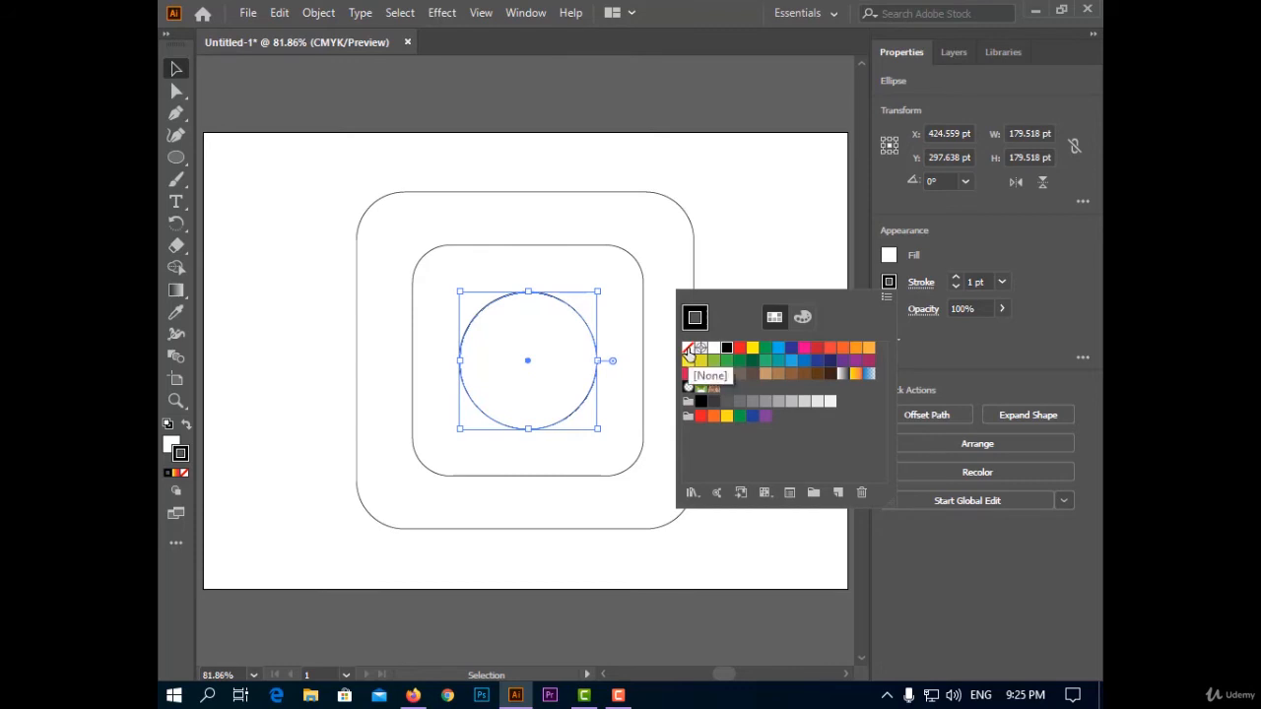
left_click(713, 348)
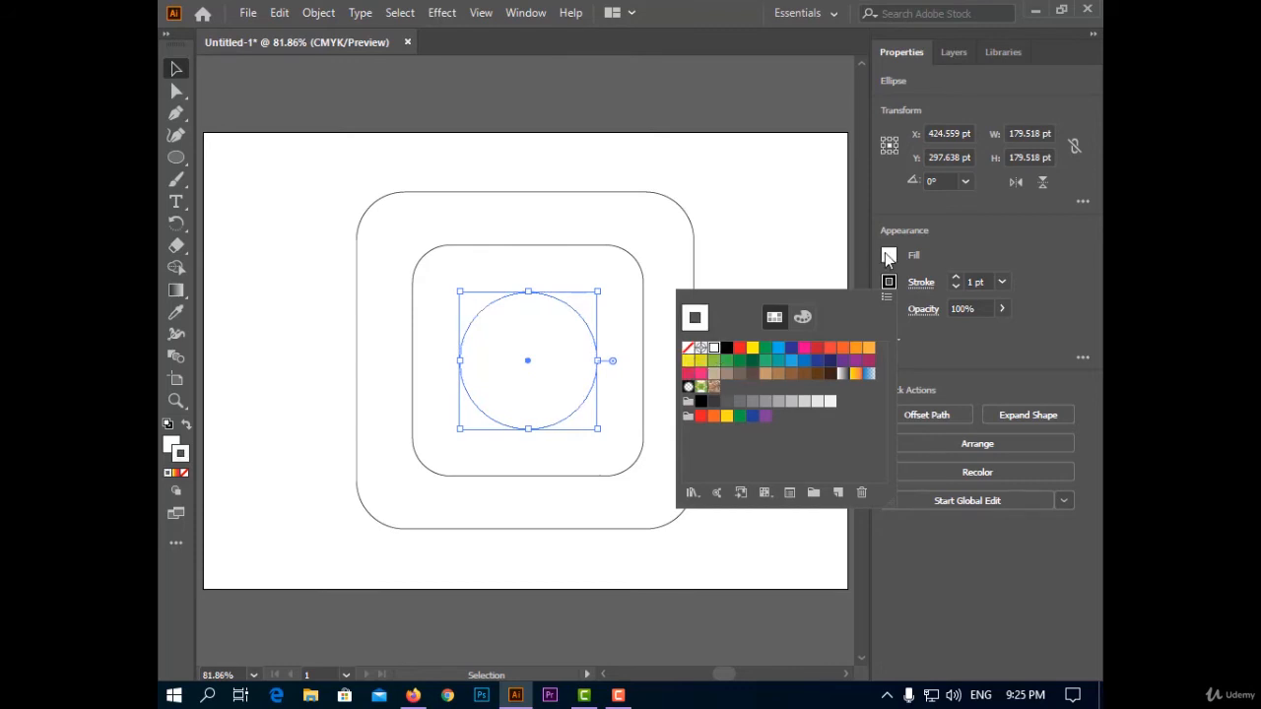
left_click(884, 282)
left_click(890, 255)
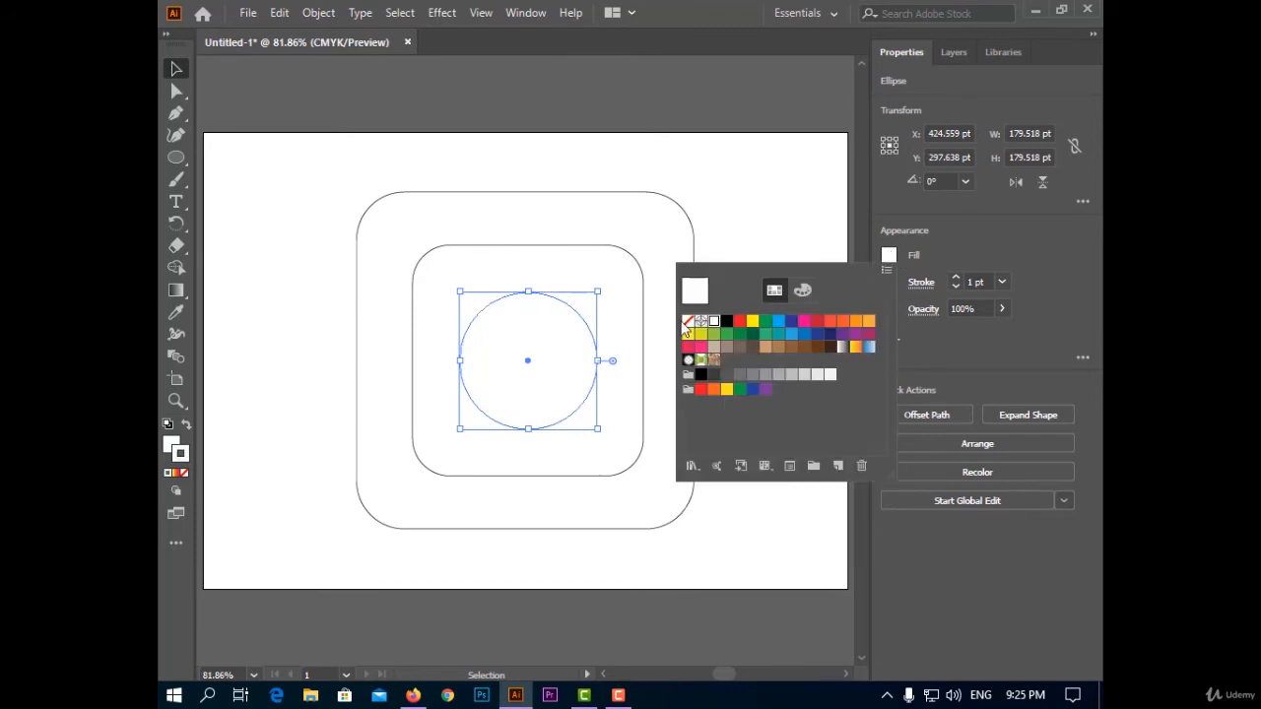
left_click(893, 282)
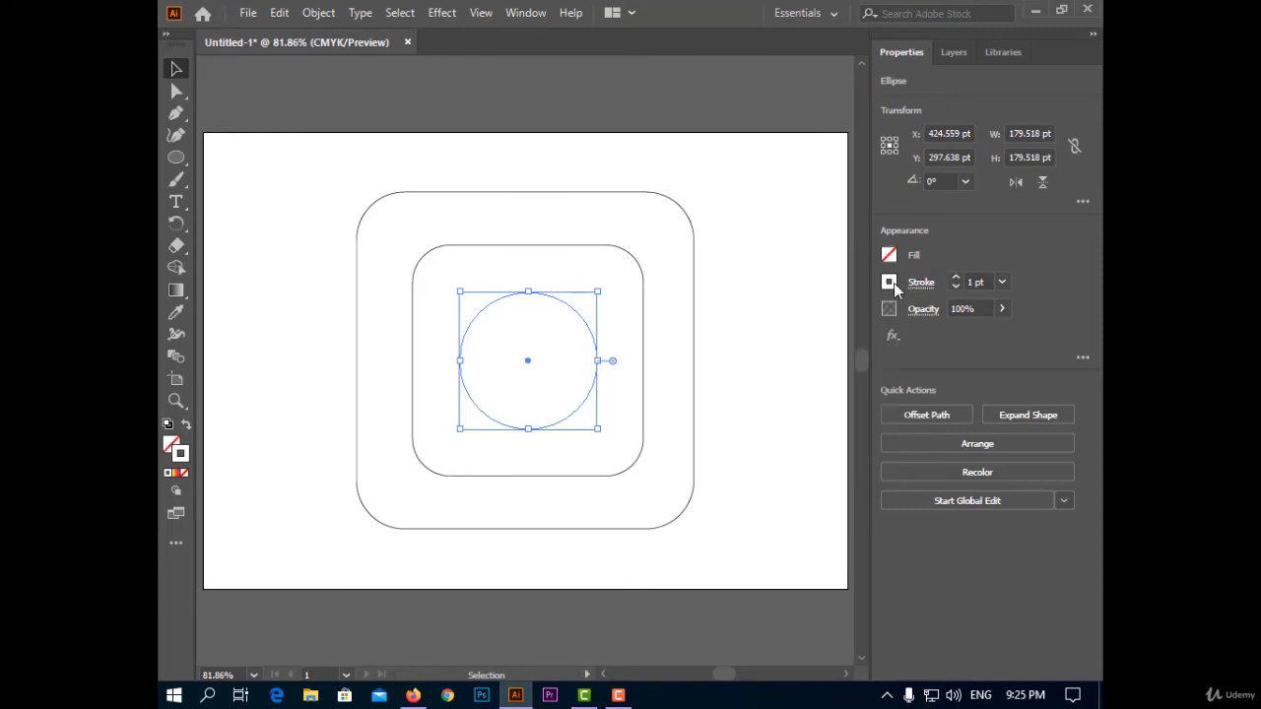
left_click(955, 278)
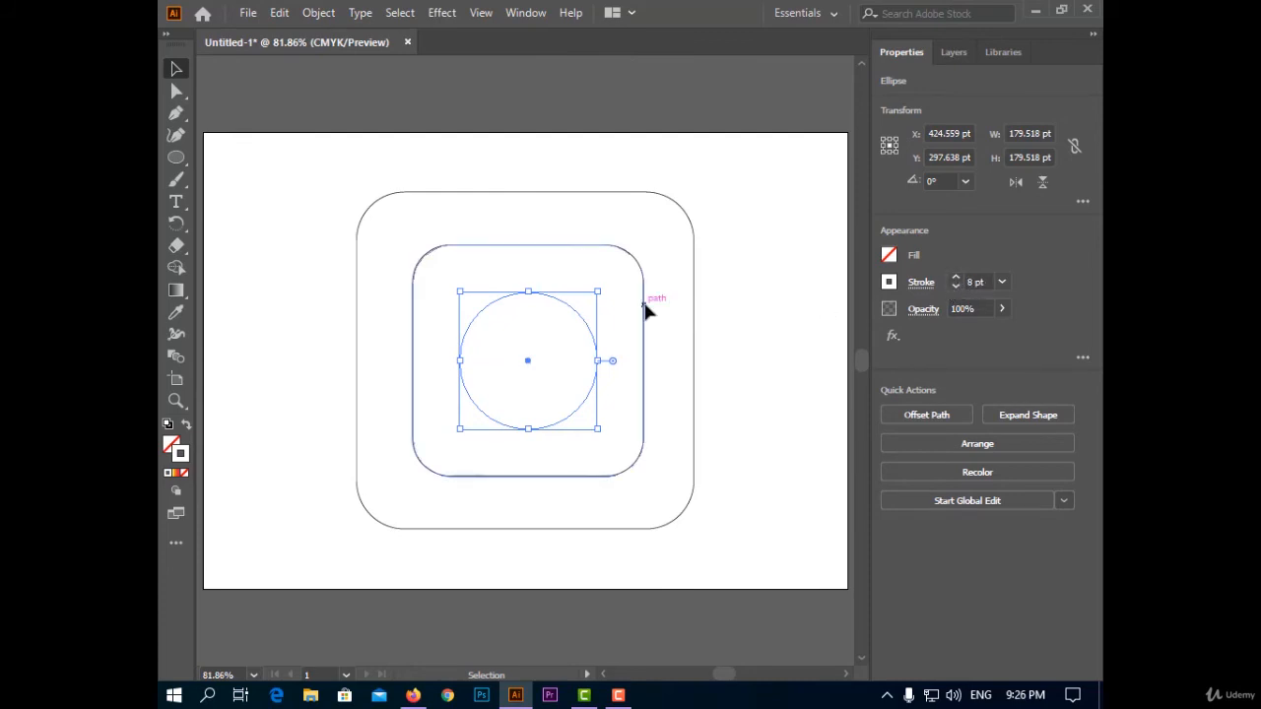
Give the inner rounded square a white 8 pt stroke and no fill.
key("ctrl+z")
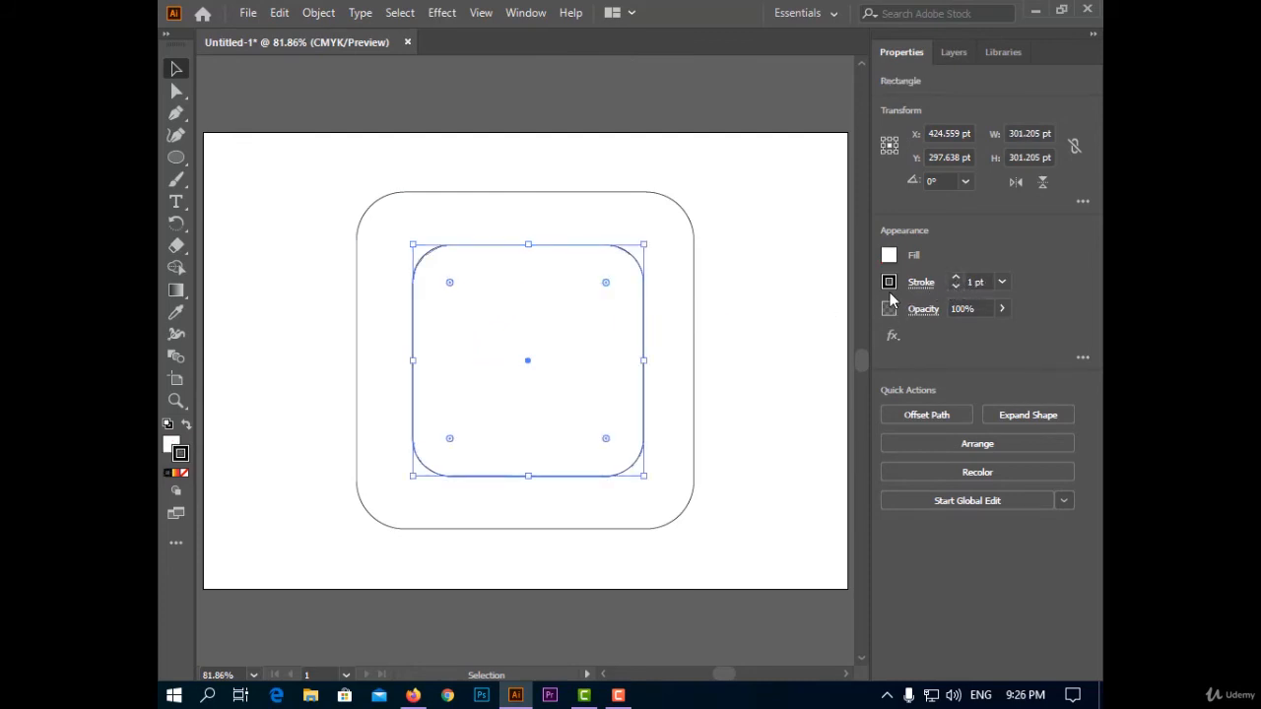
left_click(890, 283)
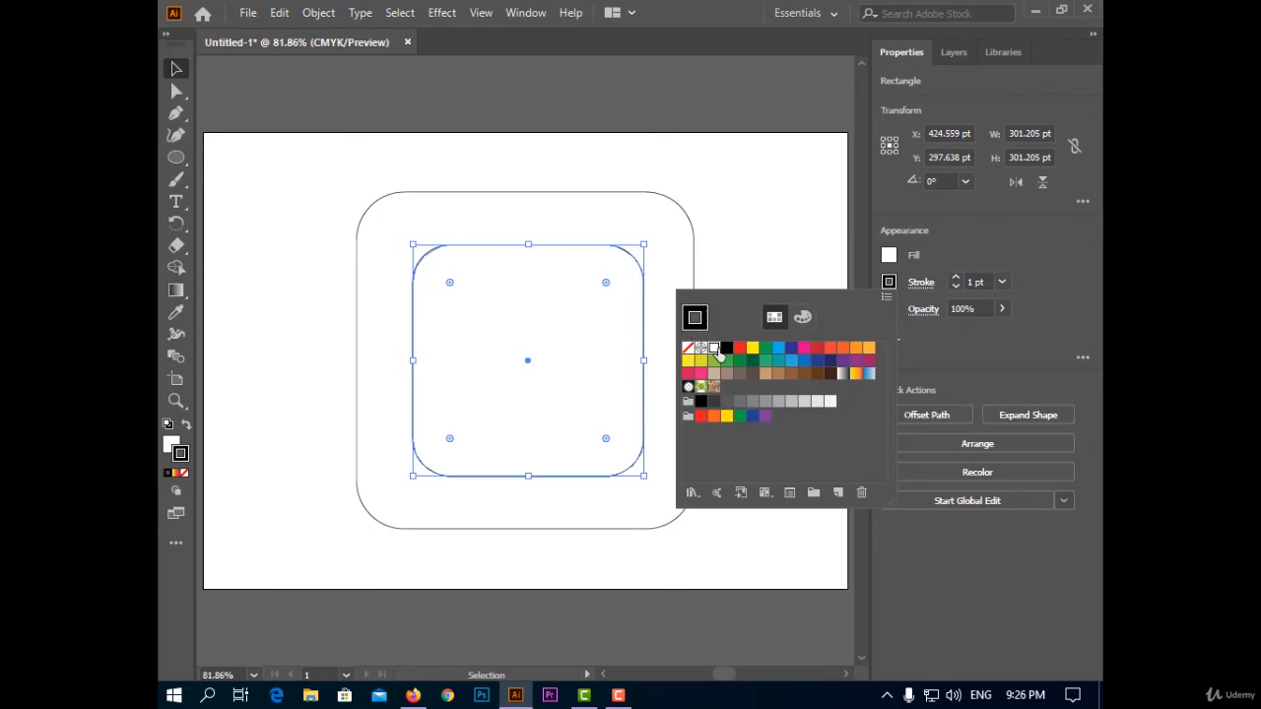
left_click(887, 259)
left_click(888, 258)
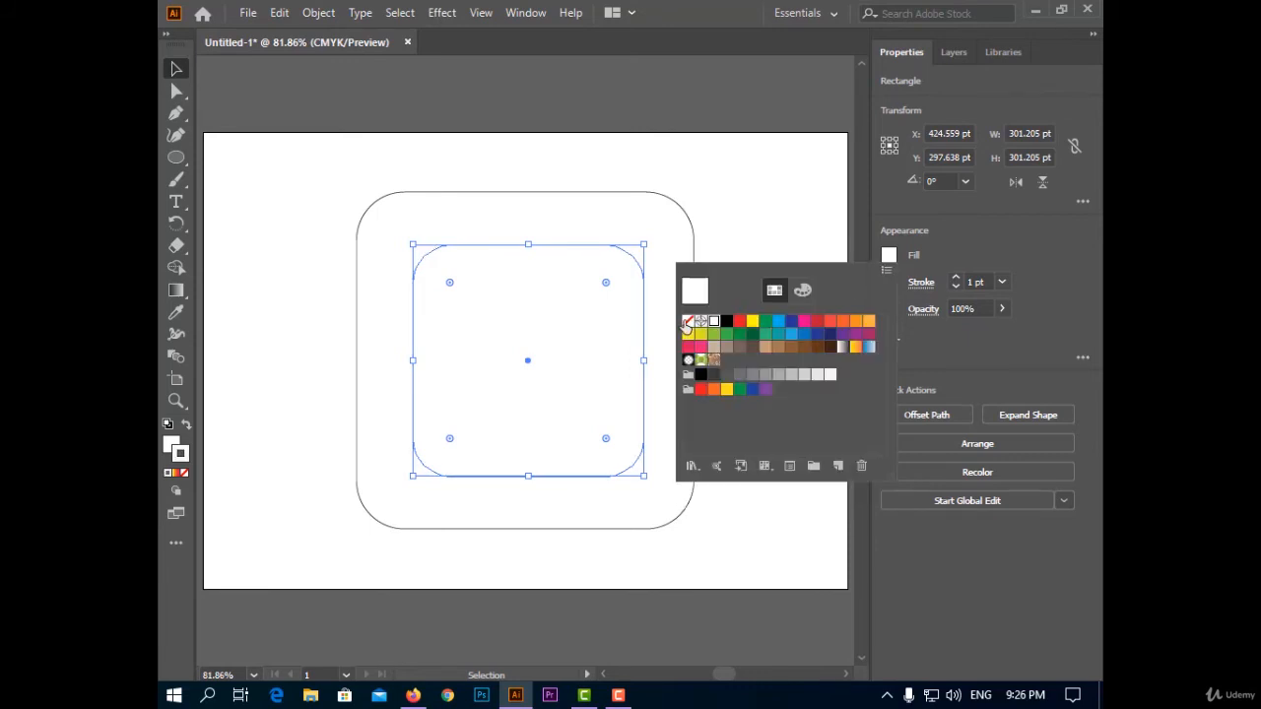
left_click(688, 323)
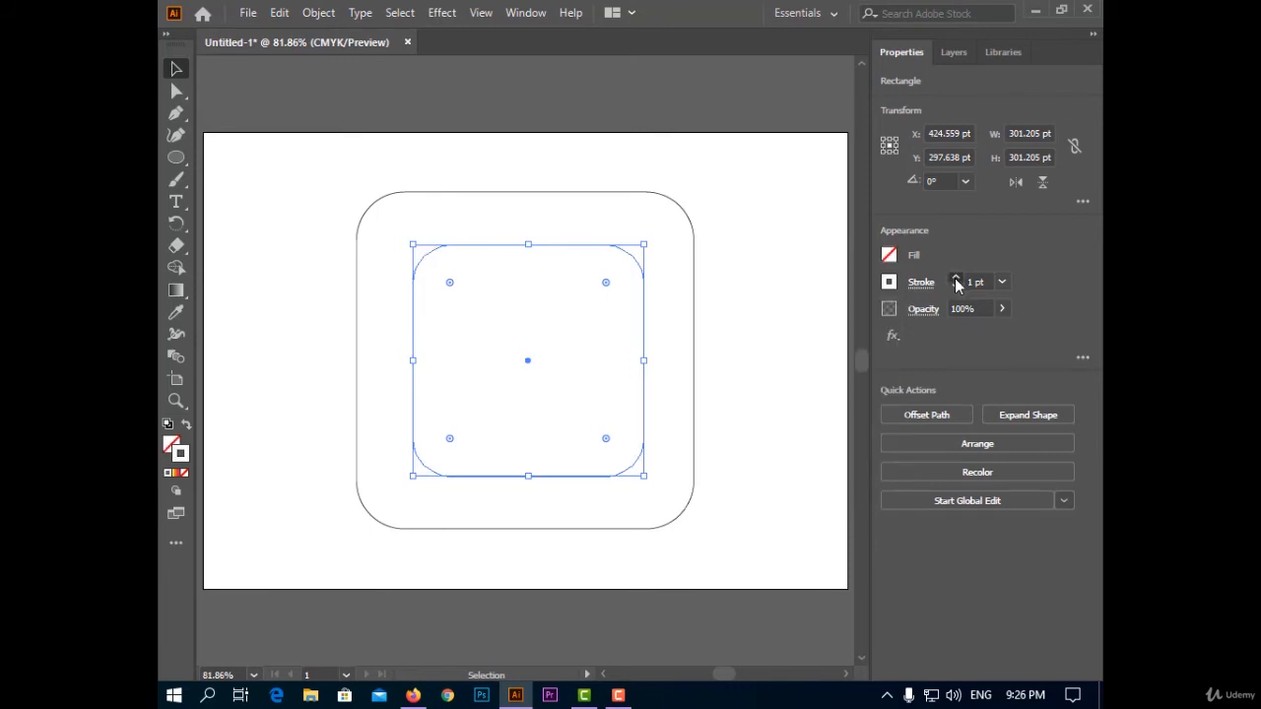
Remove the stroke from the outer rounded square.
left_click(687, 499)
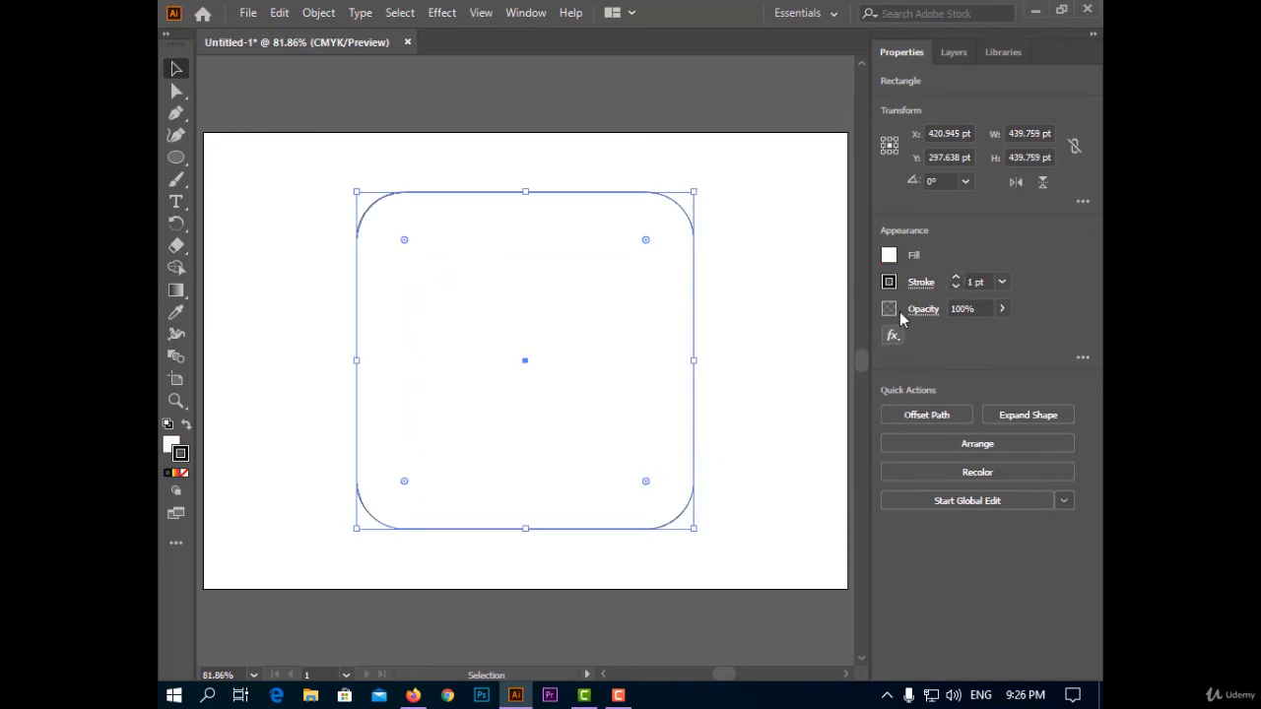
left_click(889, 282)
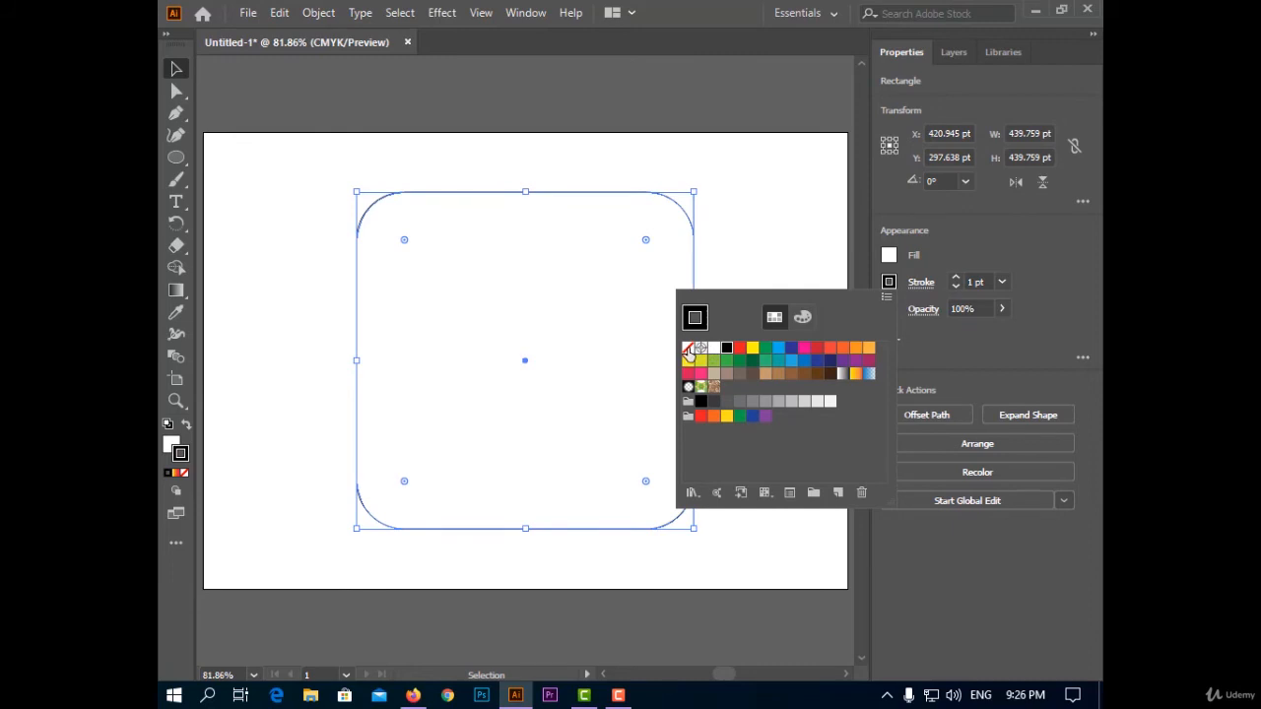
left_click(689, 350)
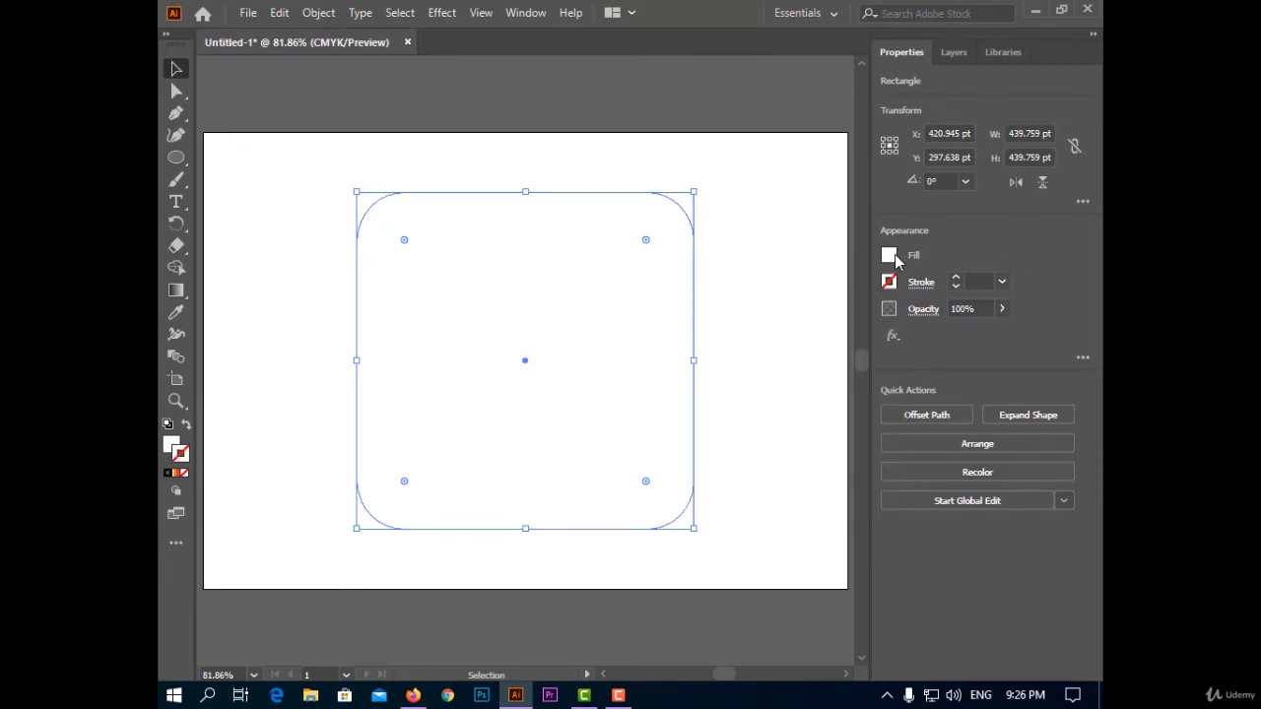
left_click(175, 472)
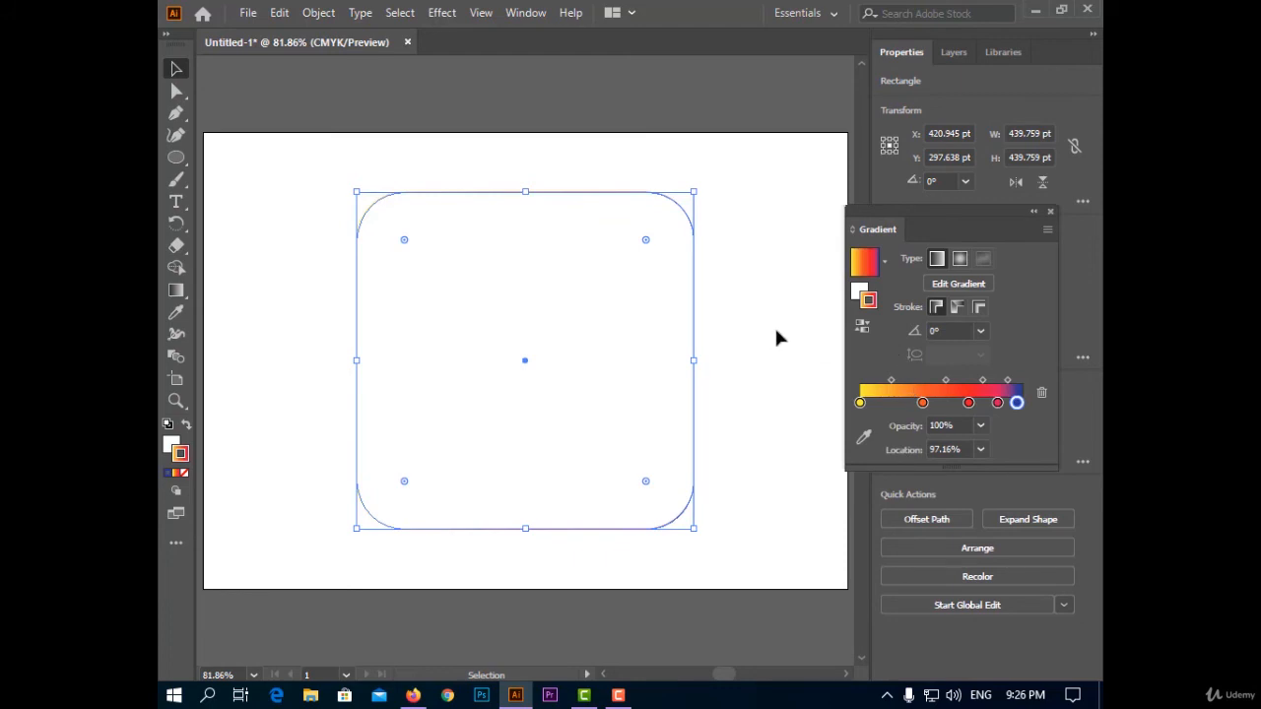
left_click_drag(963, 225, 977, 249)
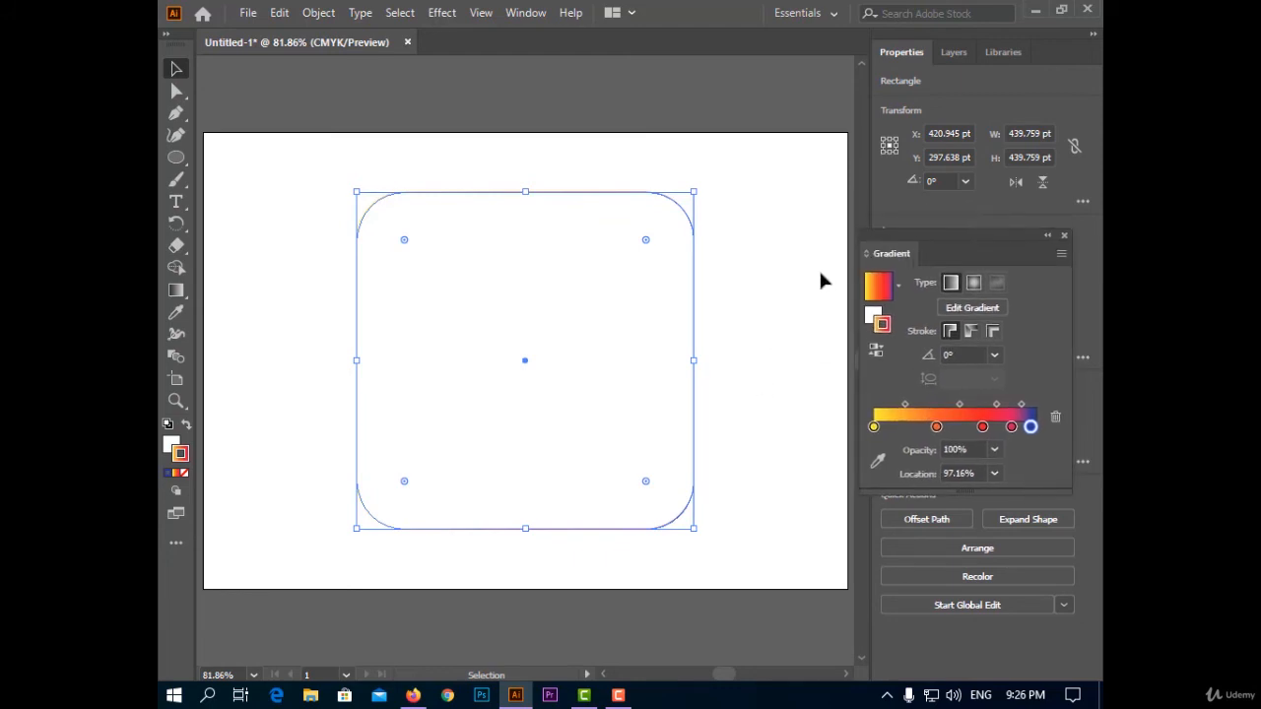
left_click(872, 312)
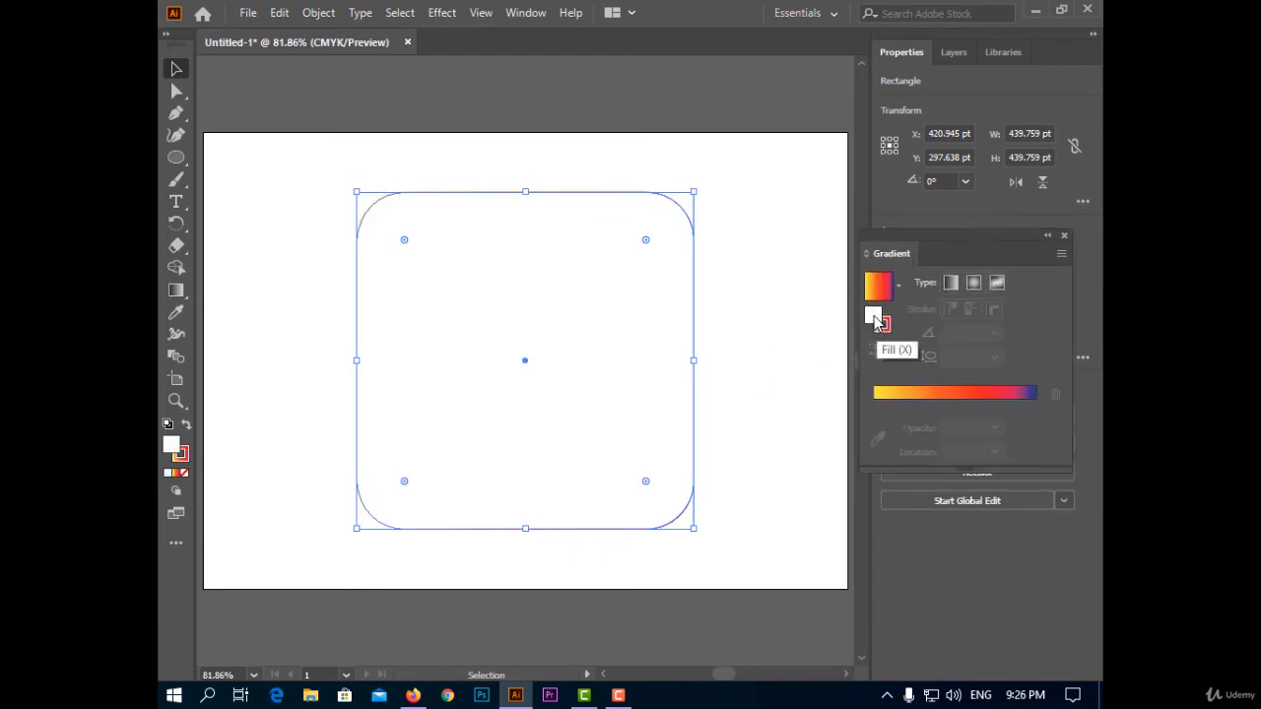
double_click(877, 323)
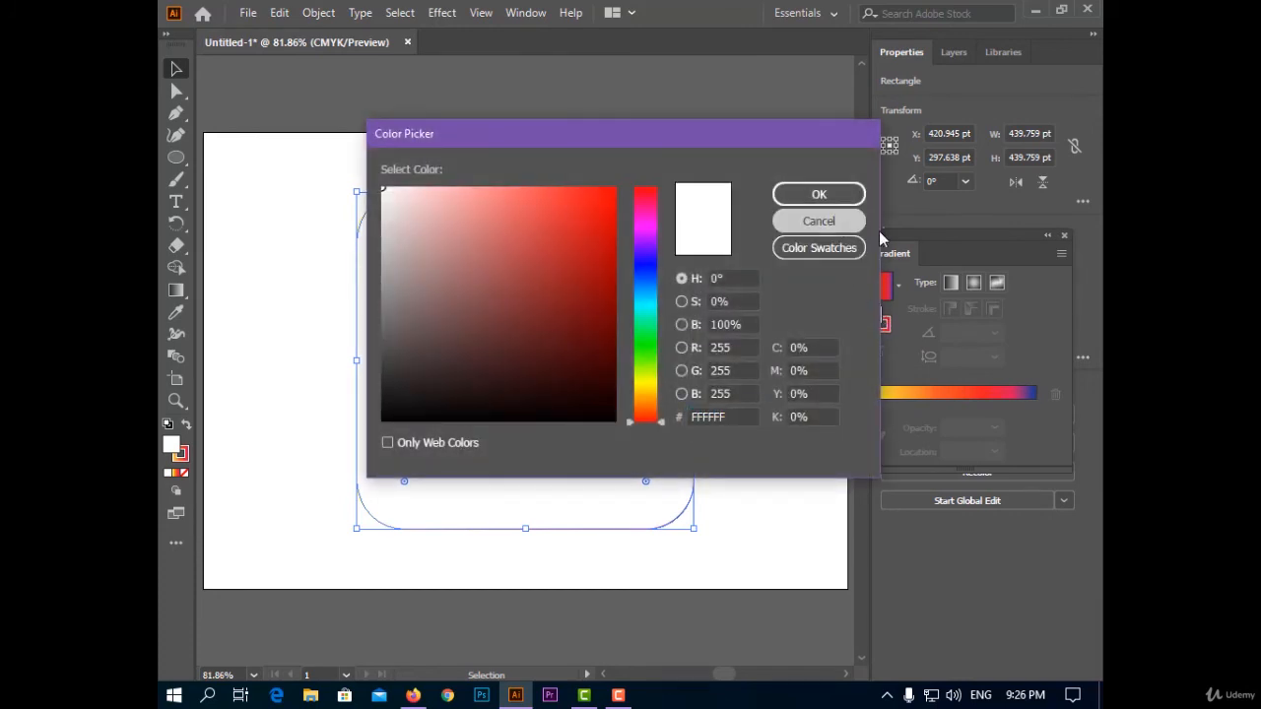
left_click(817, 220)
mouse_move(935, 249)
left_mouse_down()
mouse_move(769, 353)
mouse_move(810, 392)
left_mouse_up()
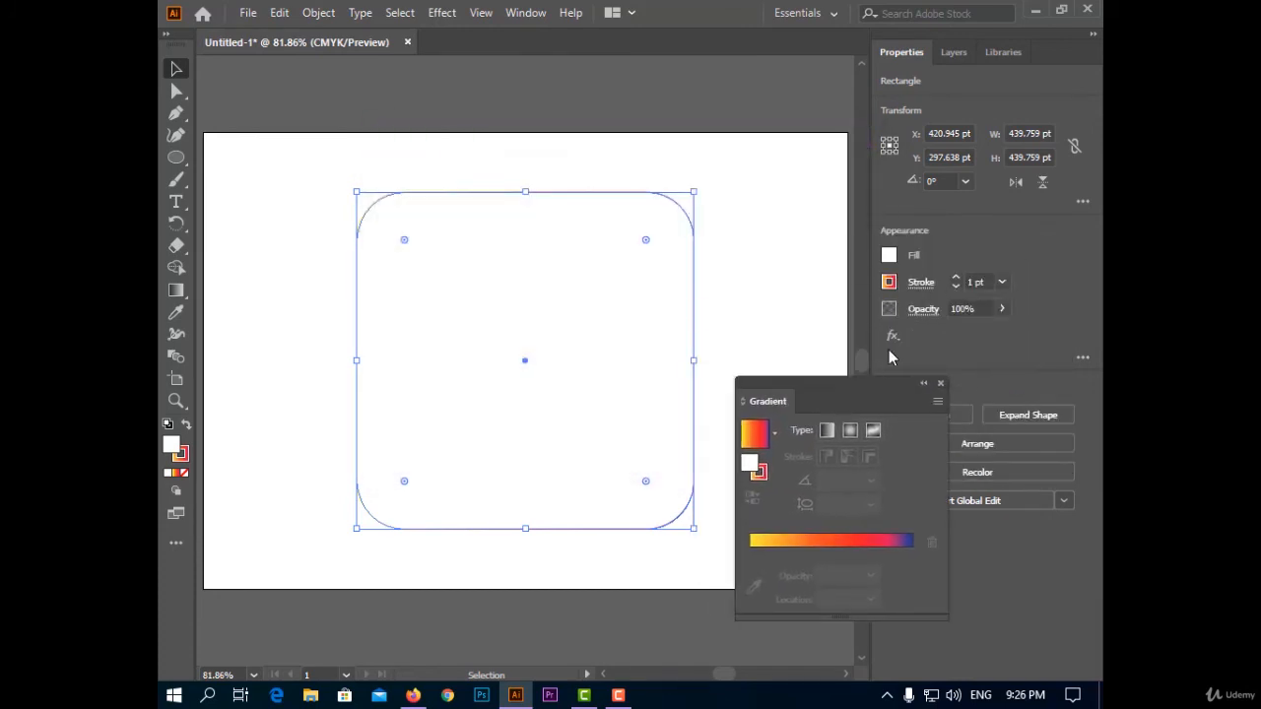
left_click(890, 284)
left_click(688, 348)
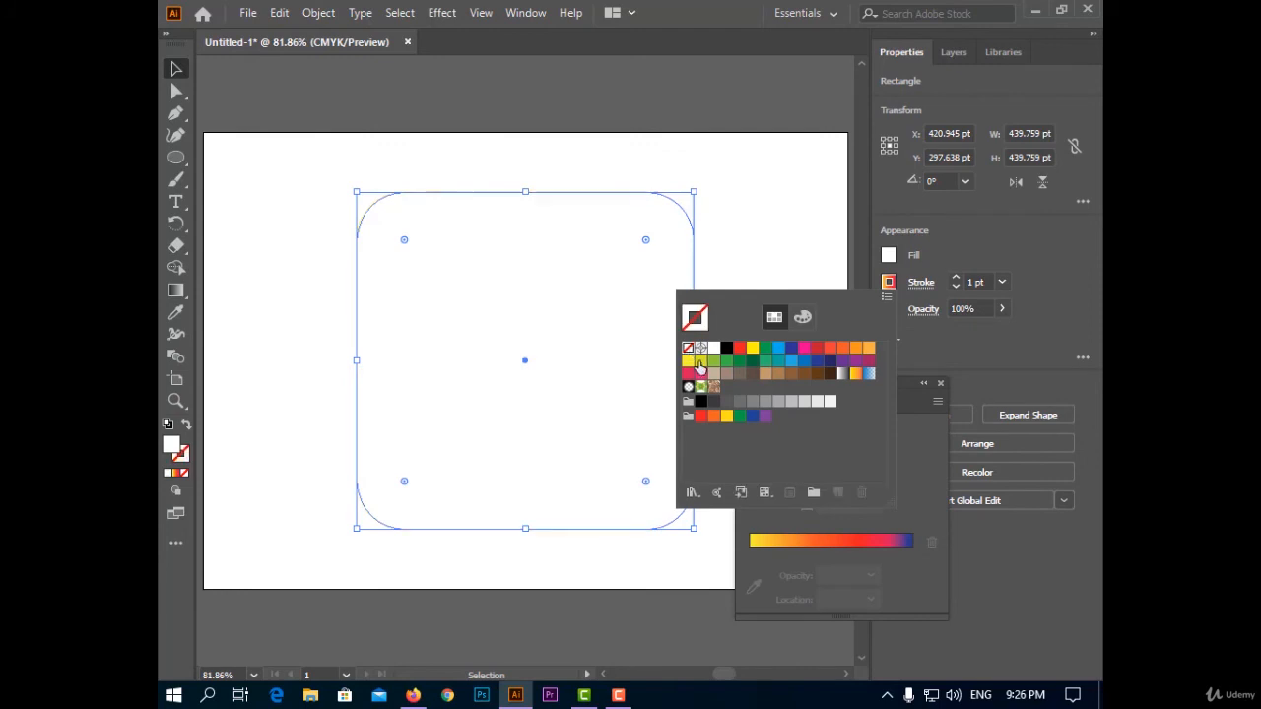
Apply a freeform gradient with points to the outer rounded square's fill and delete its upper-left and upper-right color points.
left_click(918, 411)
left_click_drag(892, 384, 951, 305)
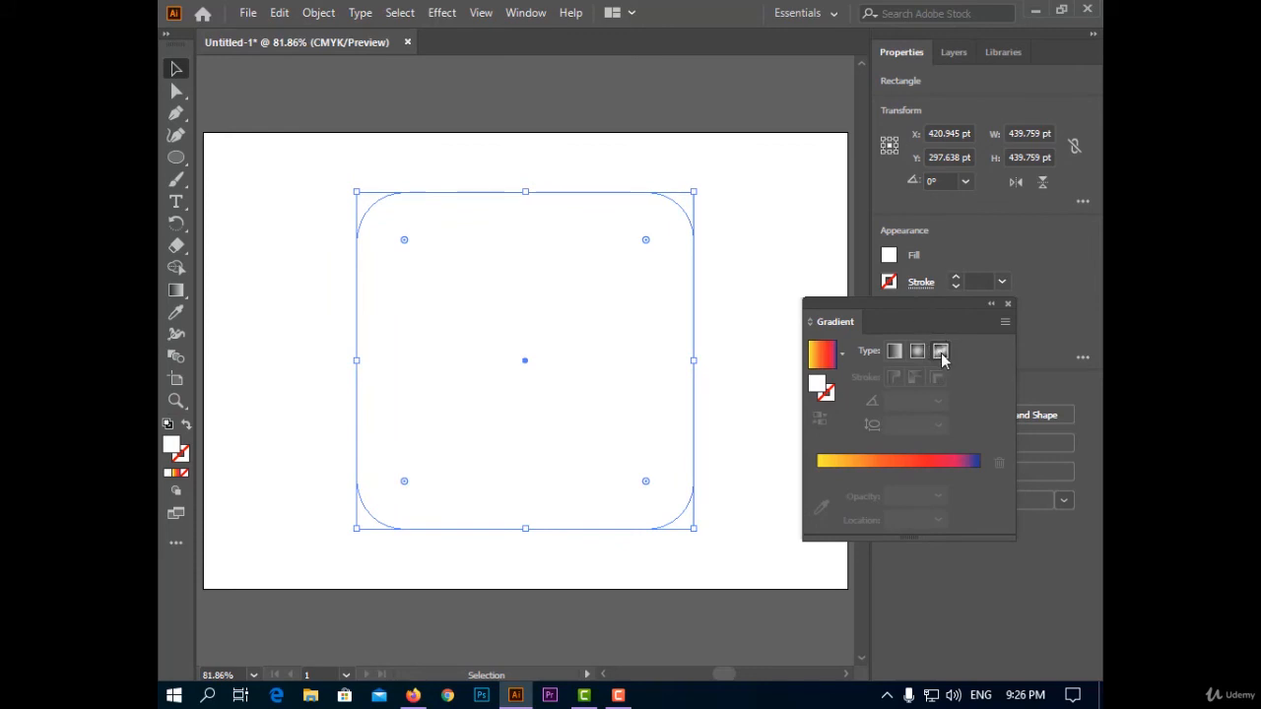
left_click(940, 353)
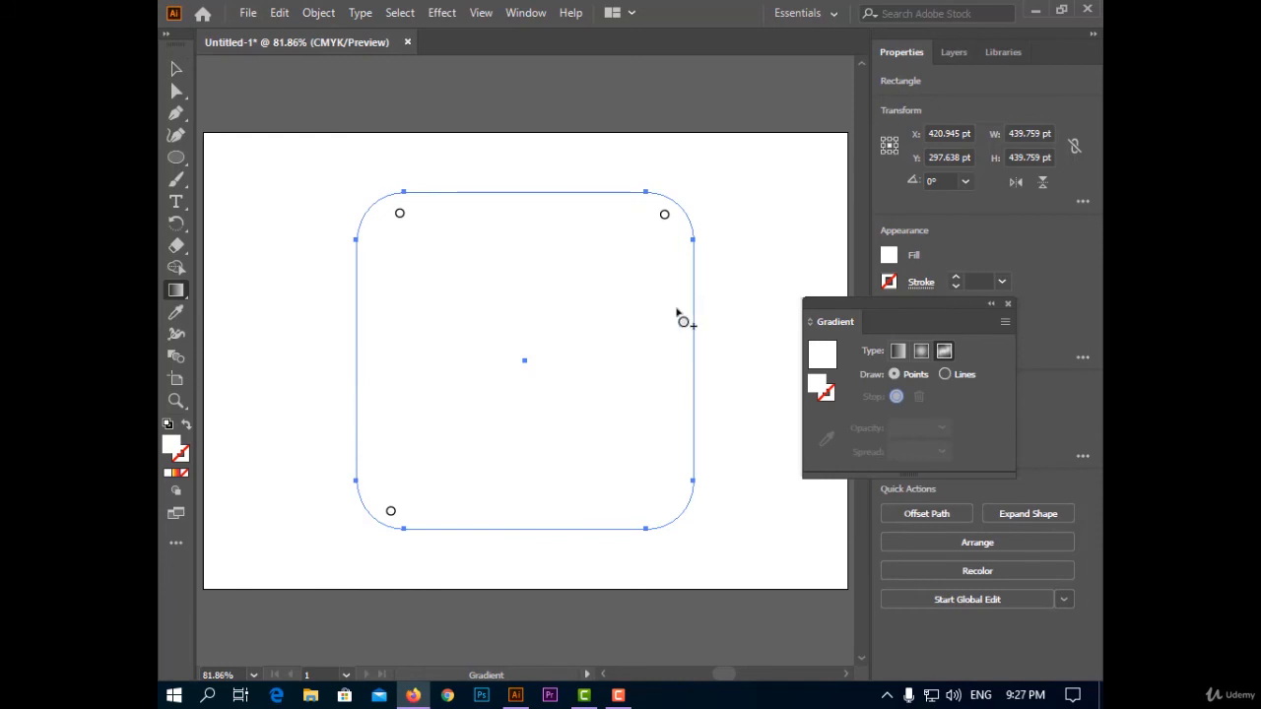
left_click(665, 217)
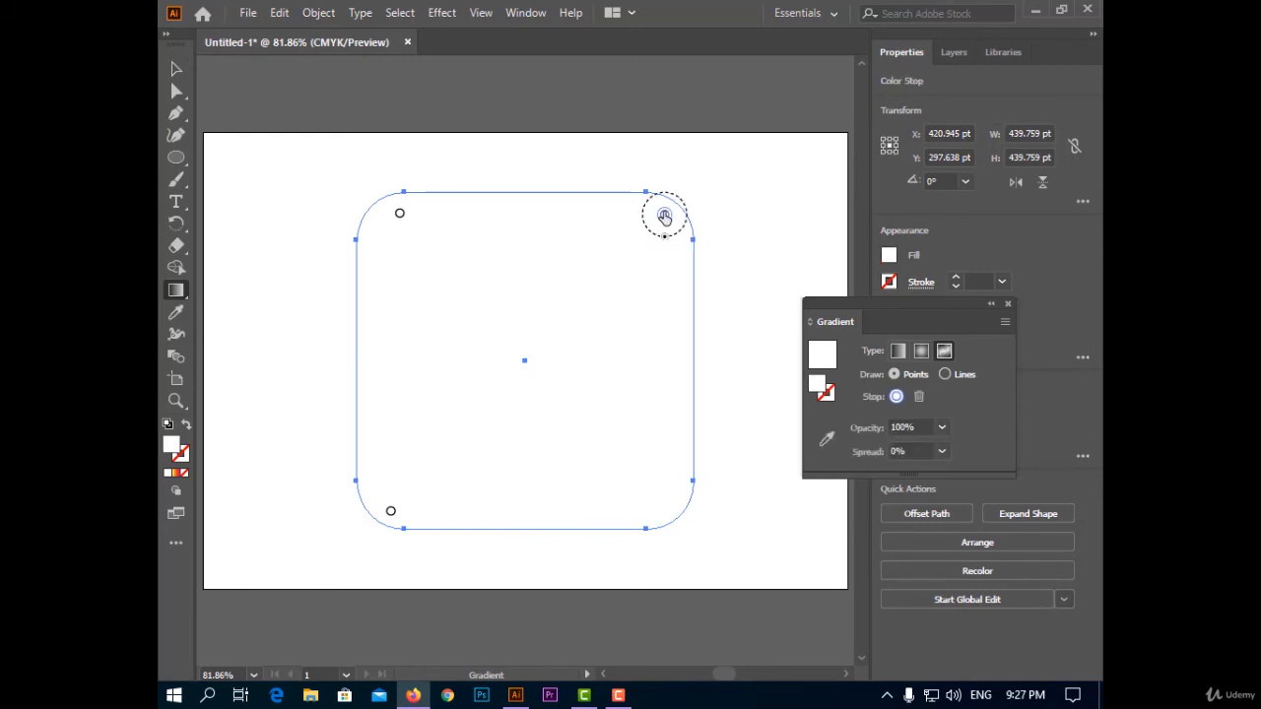
left_click(918, 397)
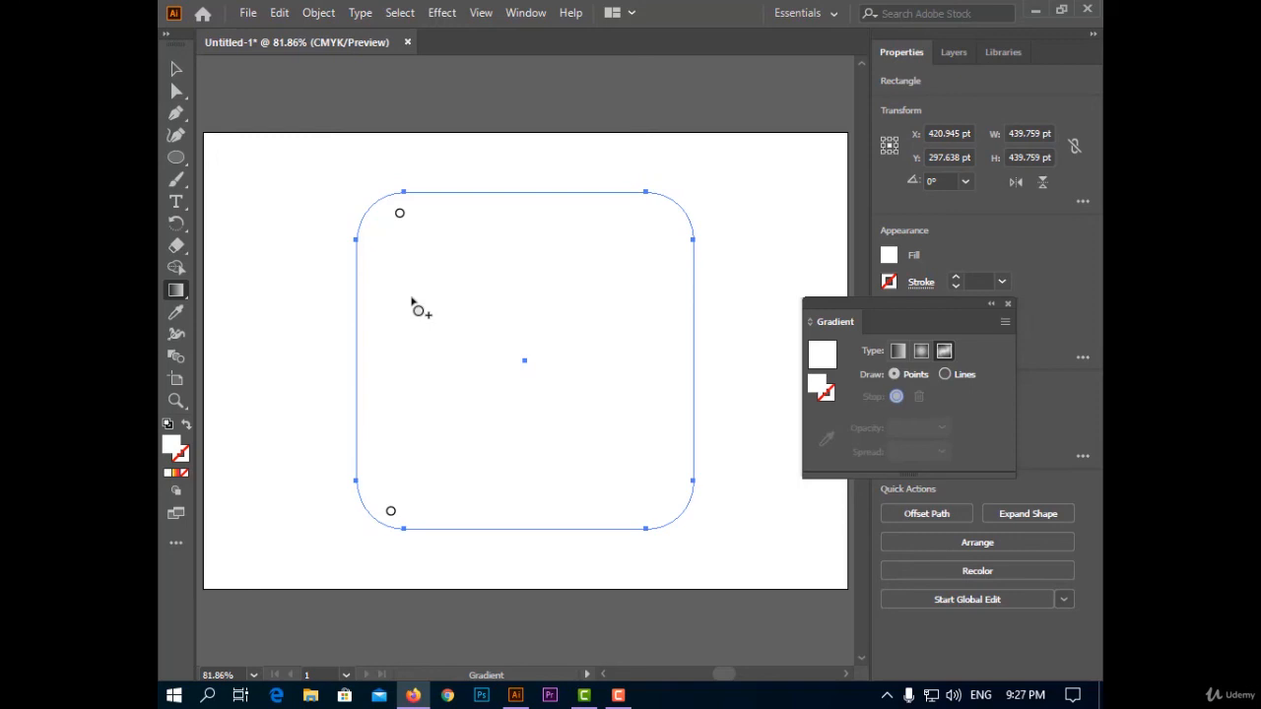
left_click(399, 213)
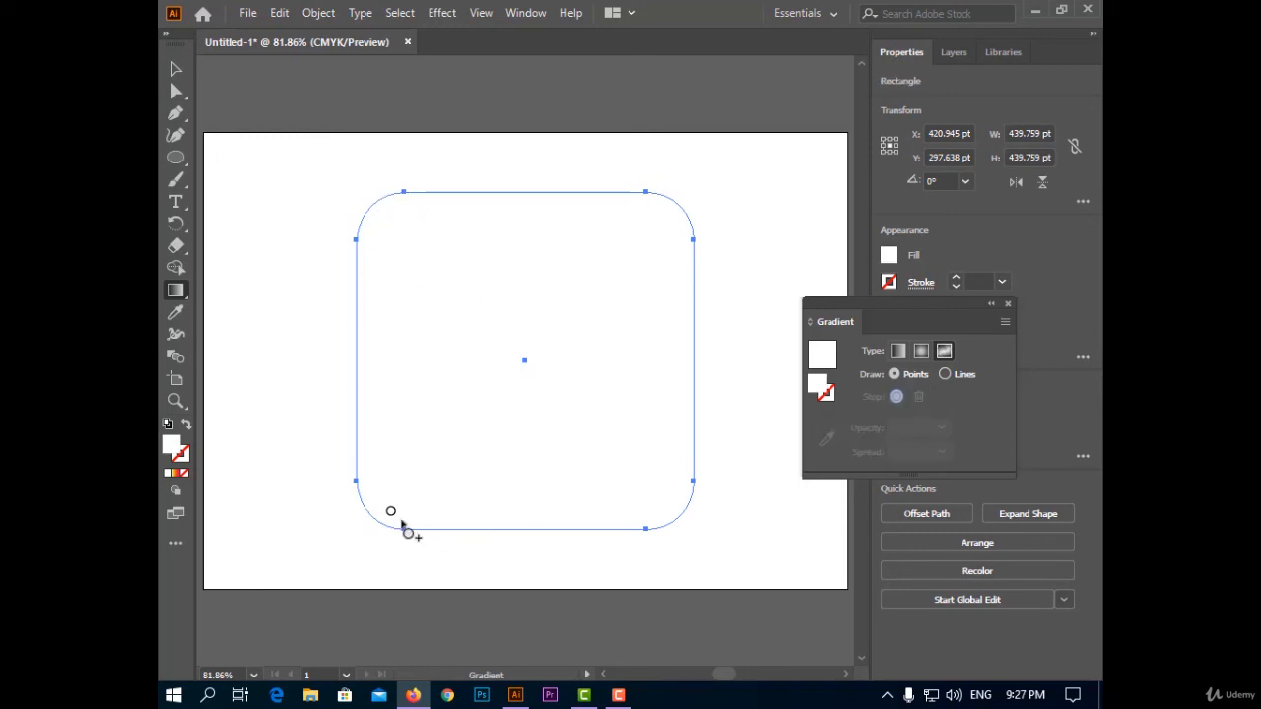
Shift the lower-left gradient point slightly inward and color it yellow.
left_click_drag(391, 512, 408, 512)
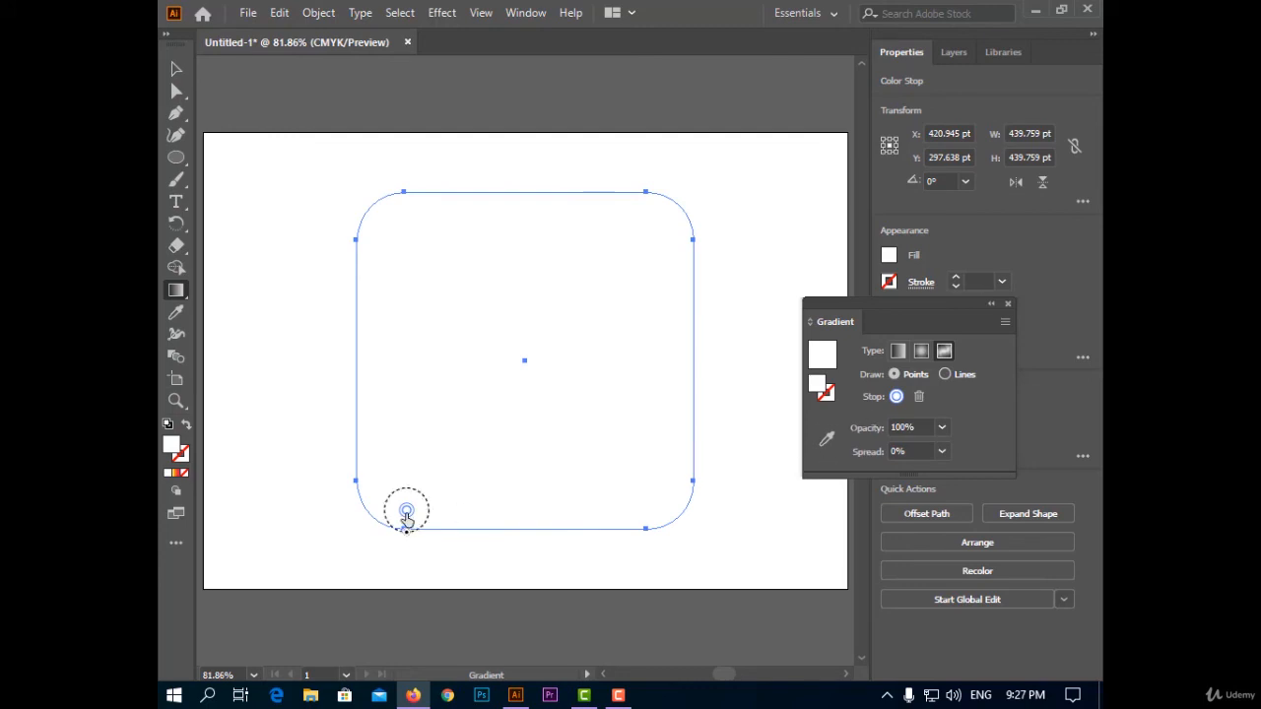
double_click(407, 511)
left_click(370, 349)
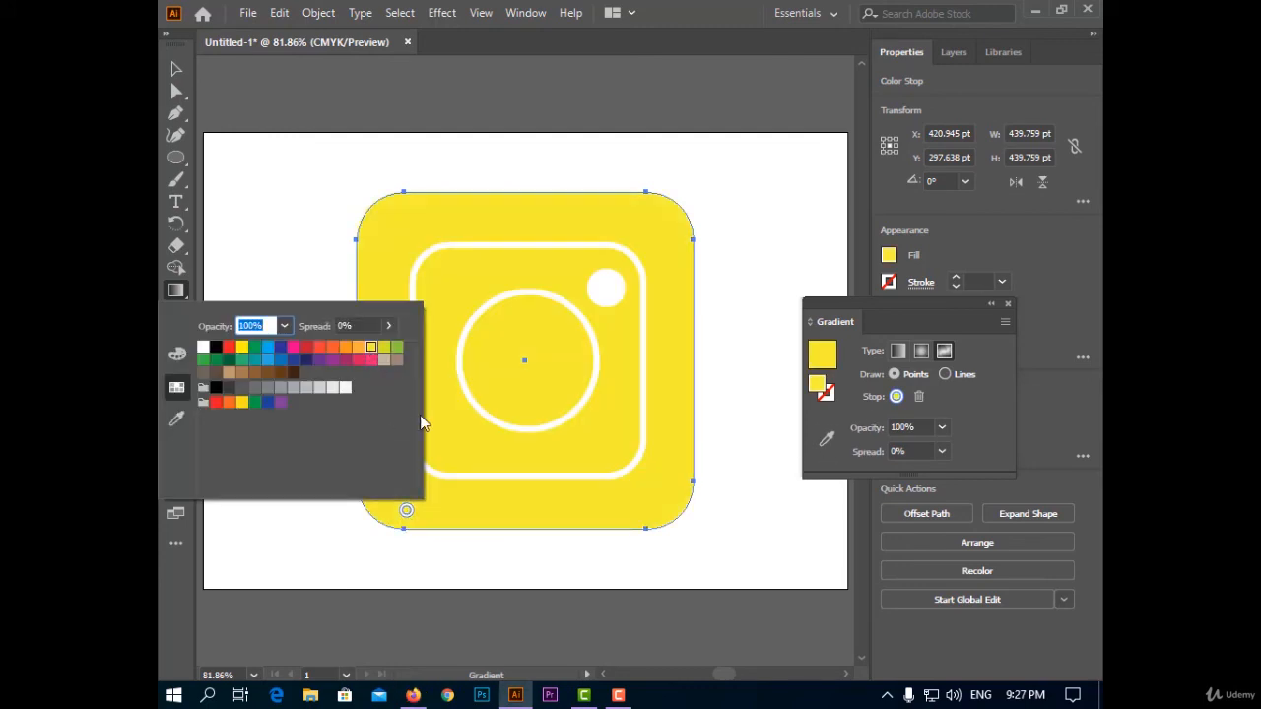
key("Escape")
Add an orange gradient point just inside the inner square's lower-left corner.
left_click(464, 455)
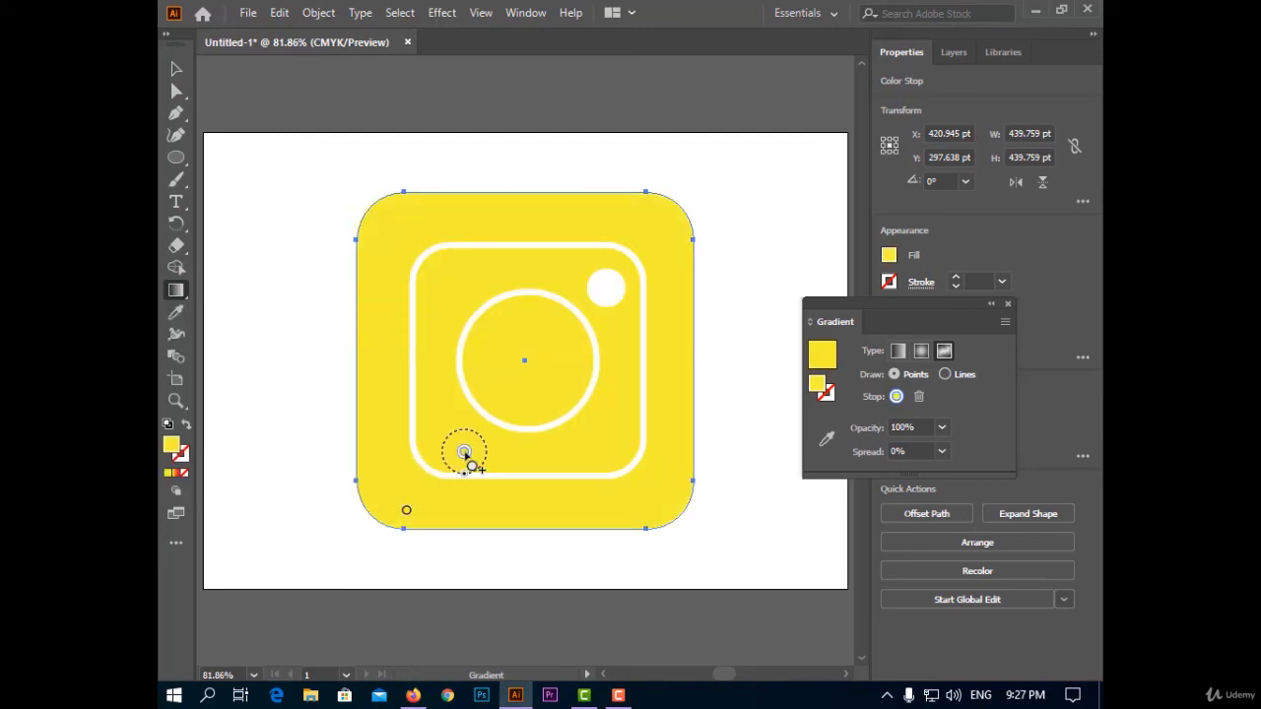
double_click(464, 453)
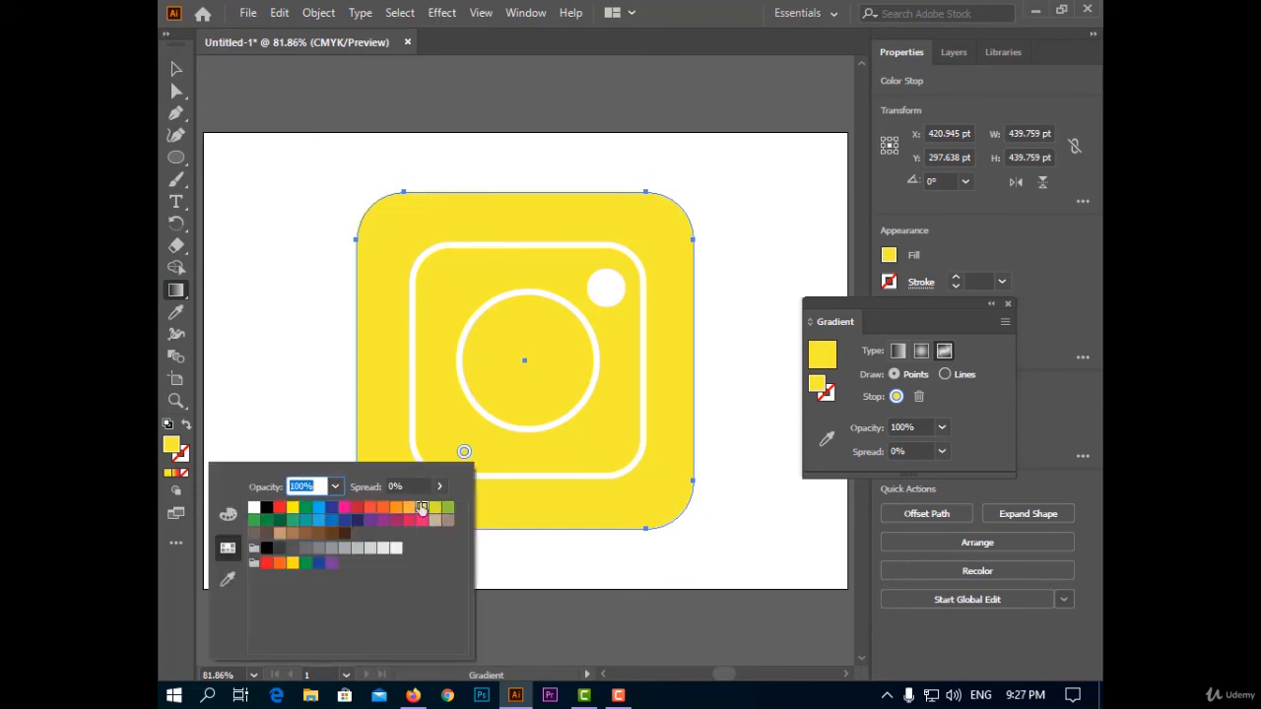
left_click(384, 510)
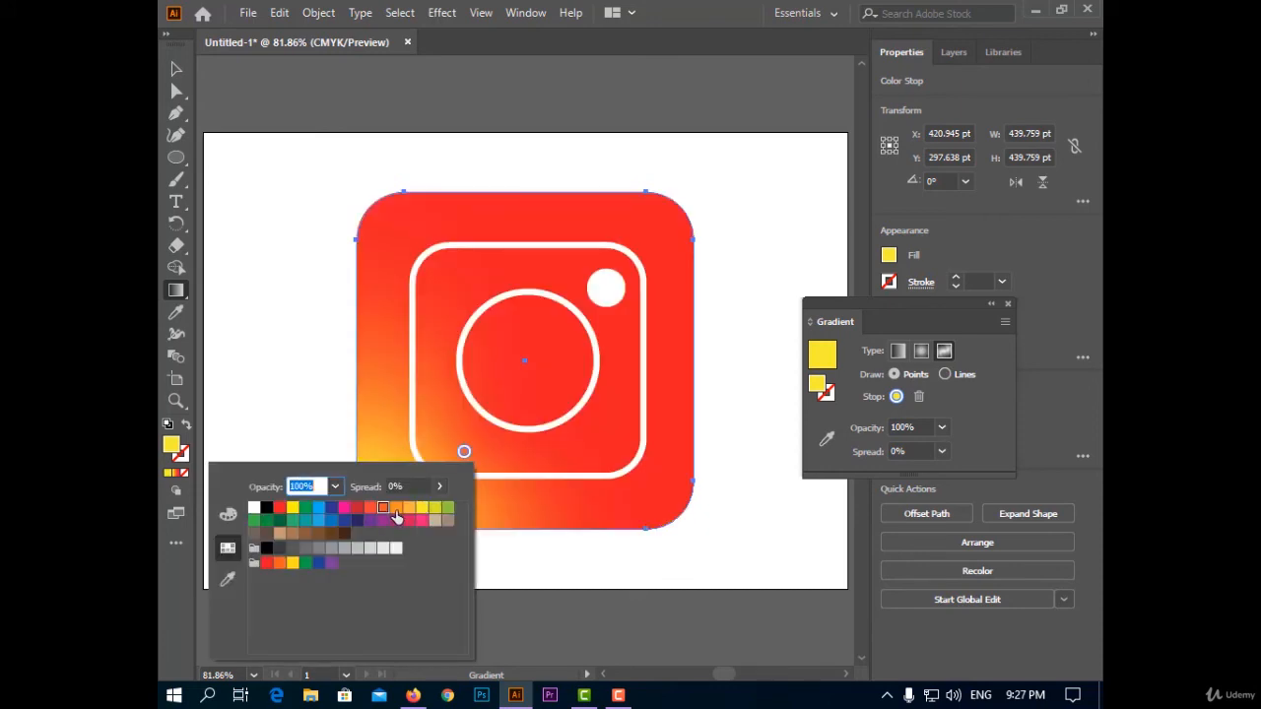
left_click(524, 426)
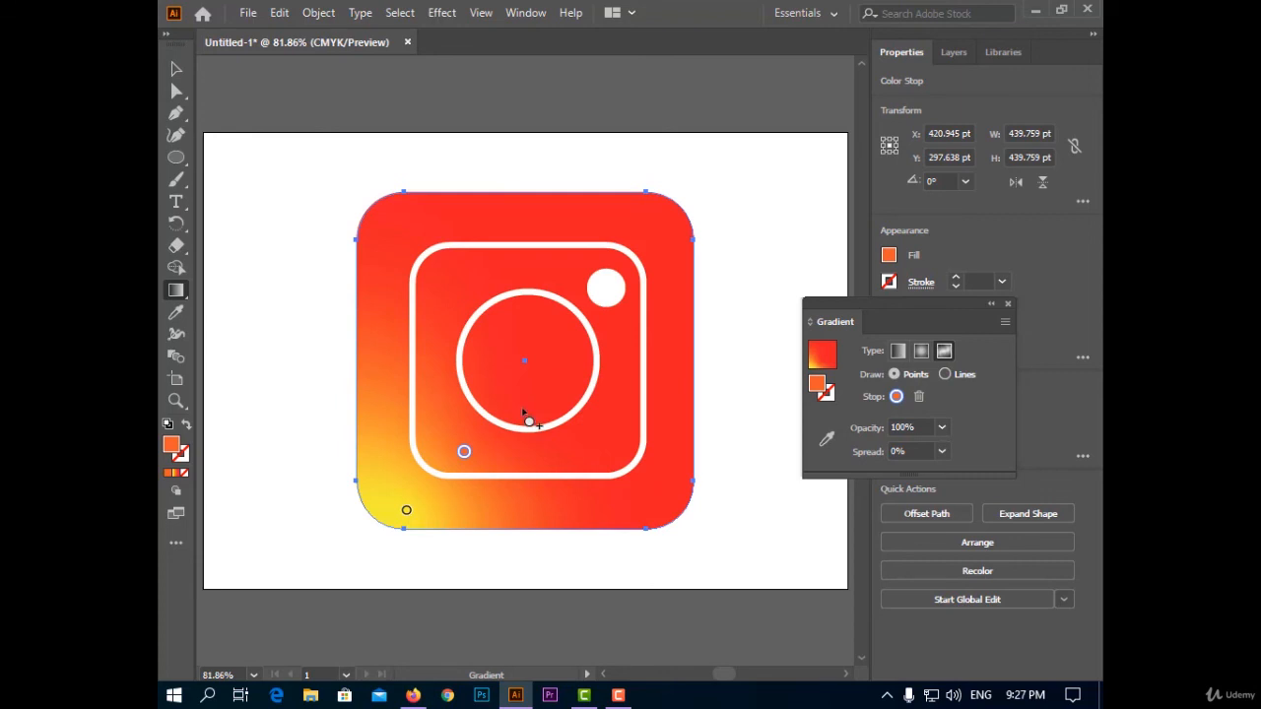
Add a red gradient point in the lower part of the central circle.
left_click(523, 396)
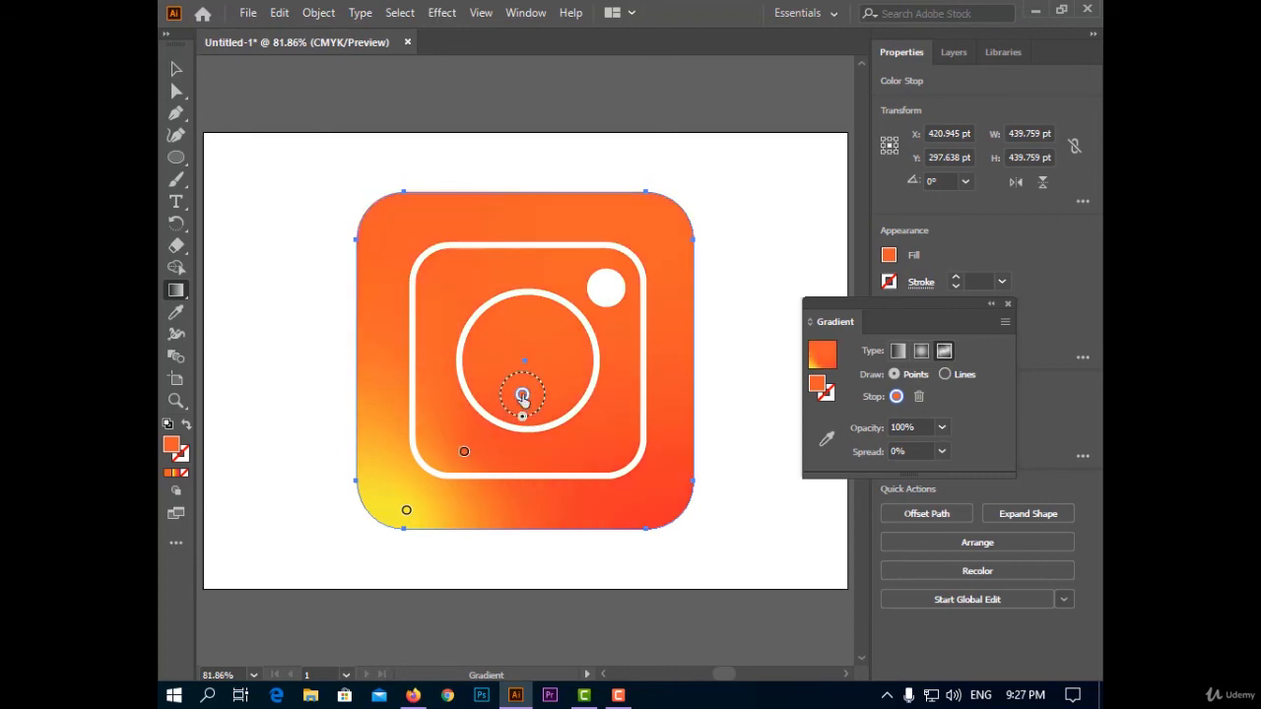
double_click(523, 396)
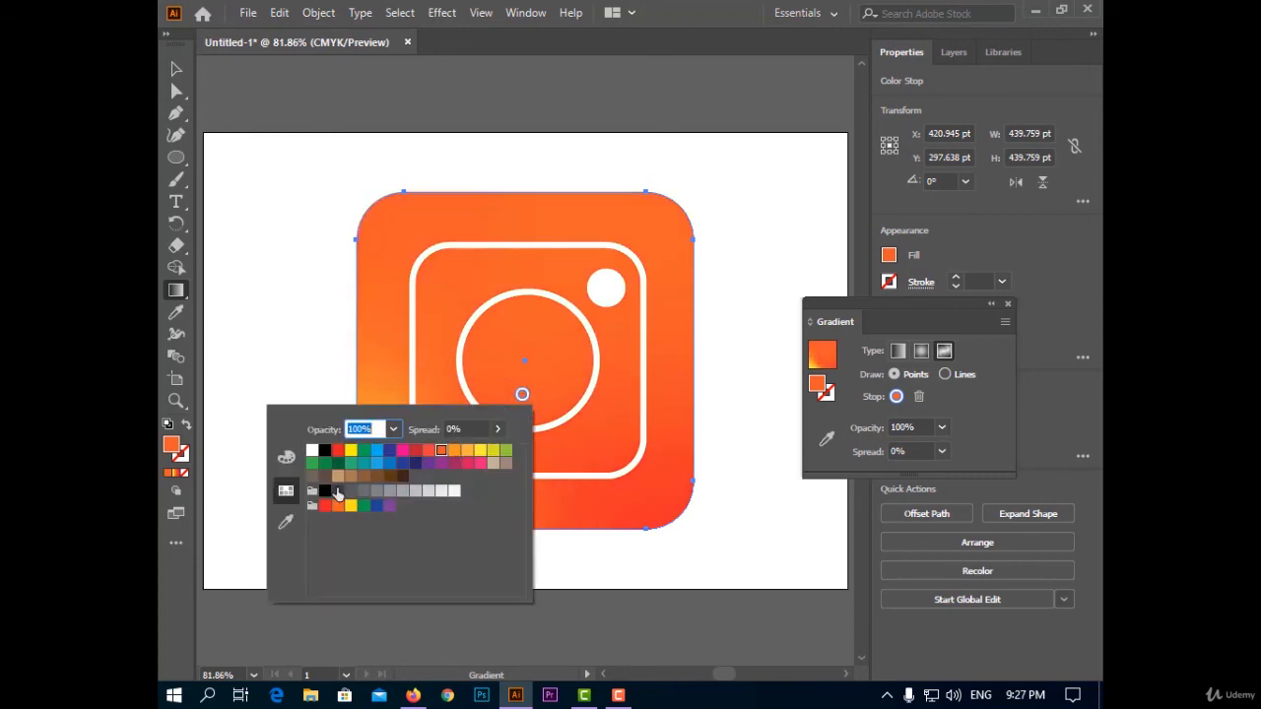
left_click(325, 507)
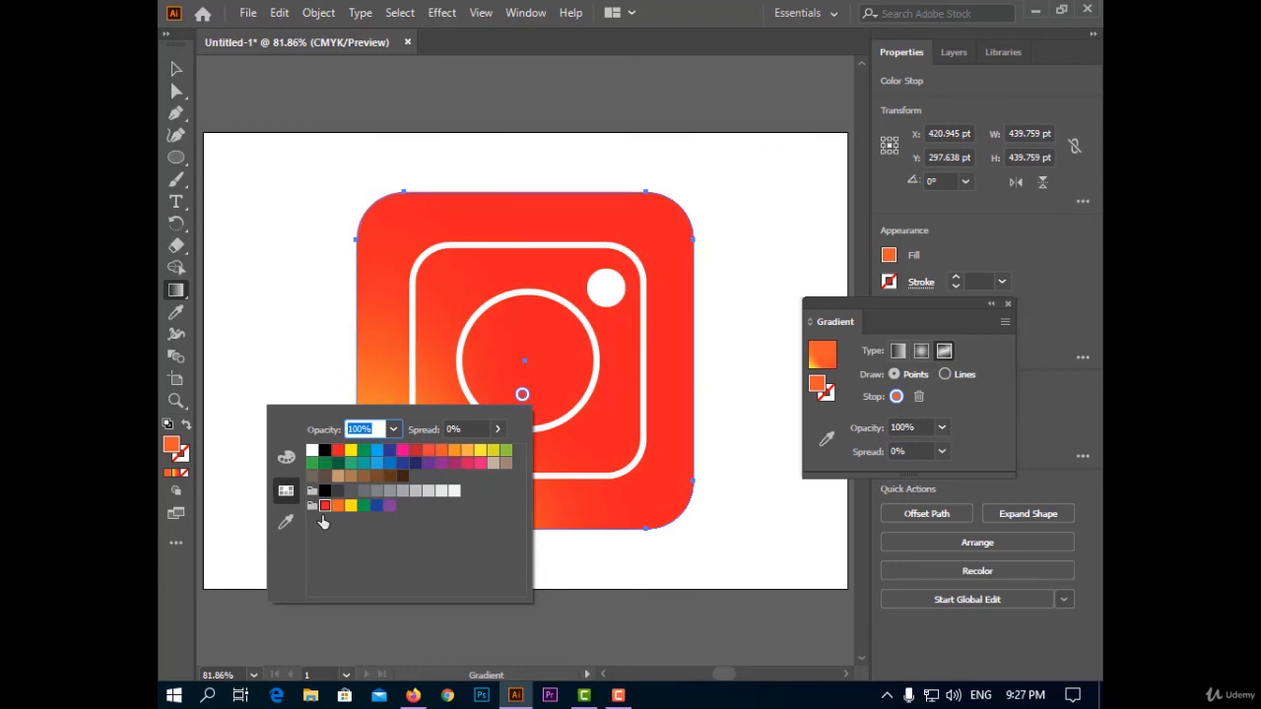
key("Escape")
Add a pink-red gradient point in the upper-right part of the central circle.
left_click(568, 340)
double_click(569, 338)
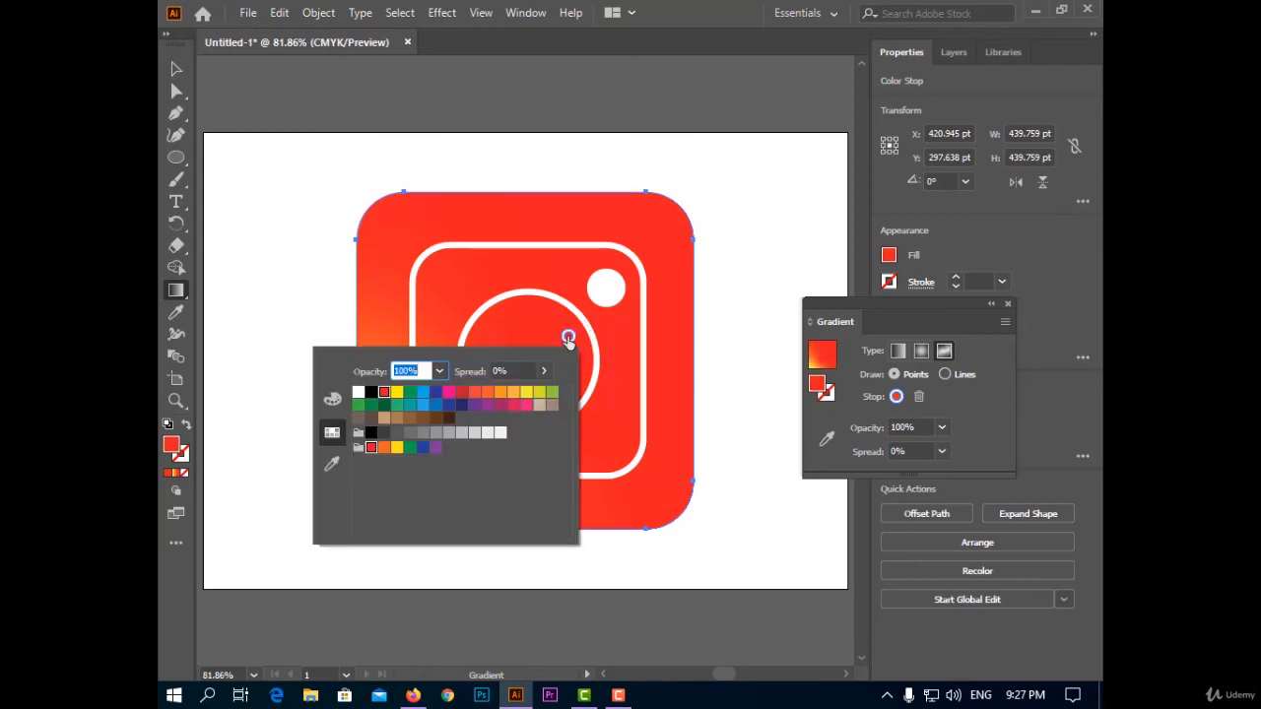
left_click(513, 406)
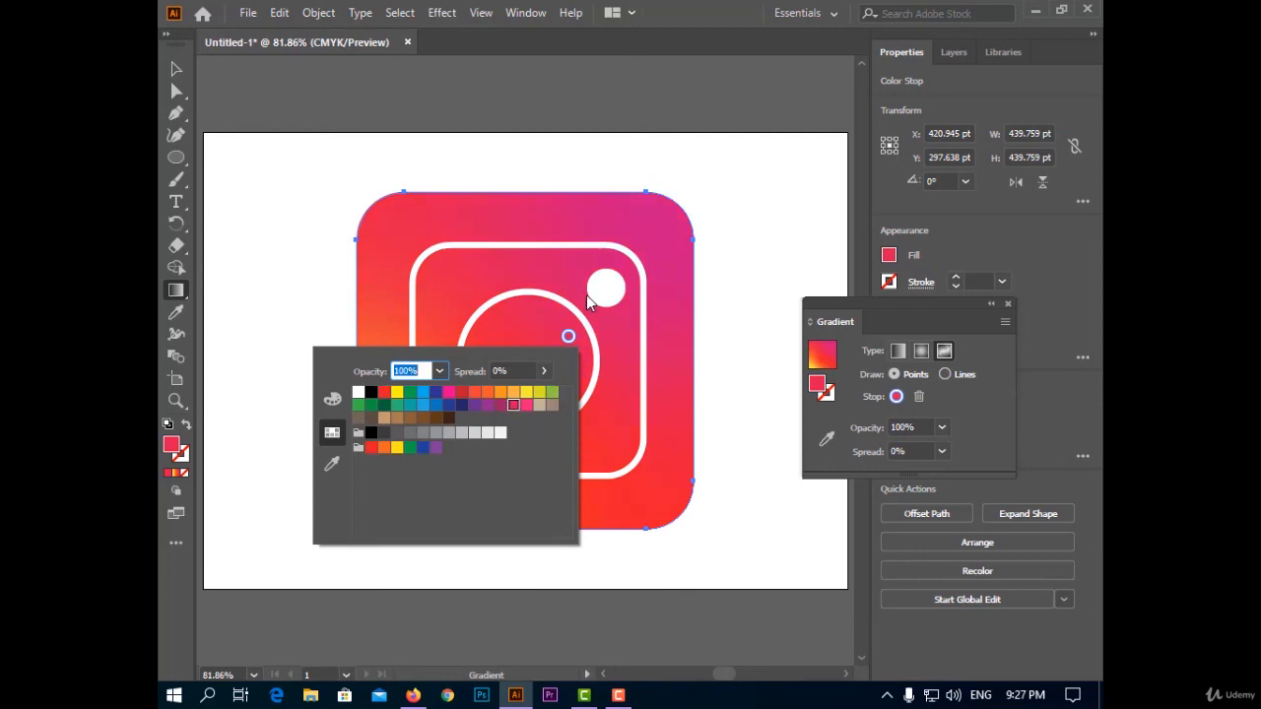
key("Escape")
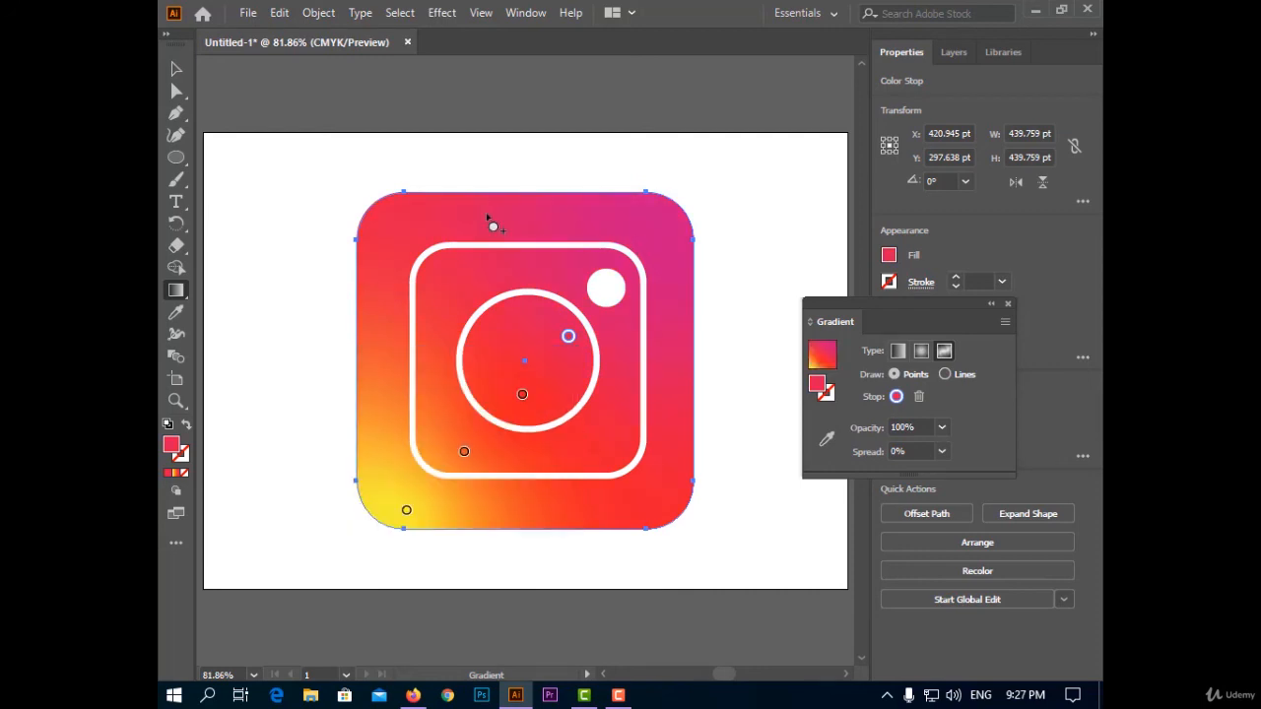
Add a dark blue gradient point near the outer square's top edge, left of center.
left_click(476, 213)
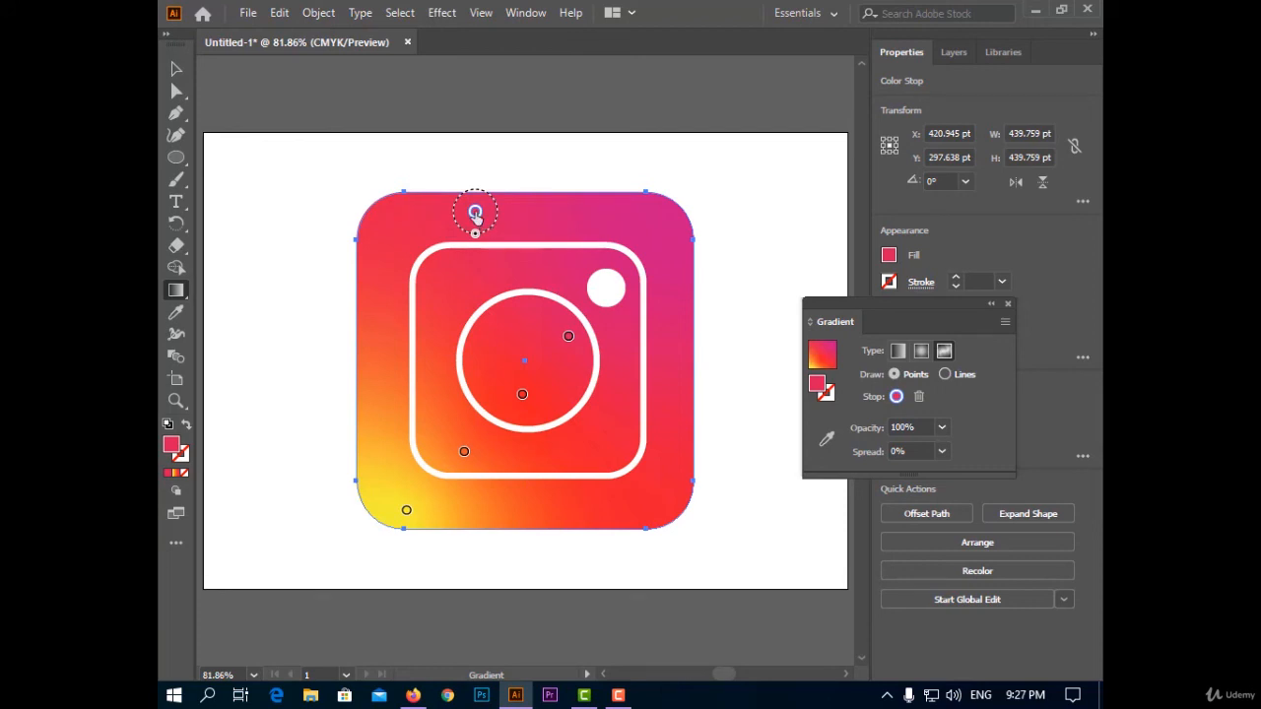
double_click(475, 213)
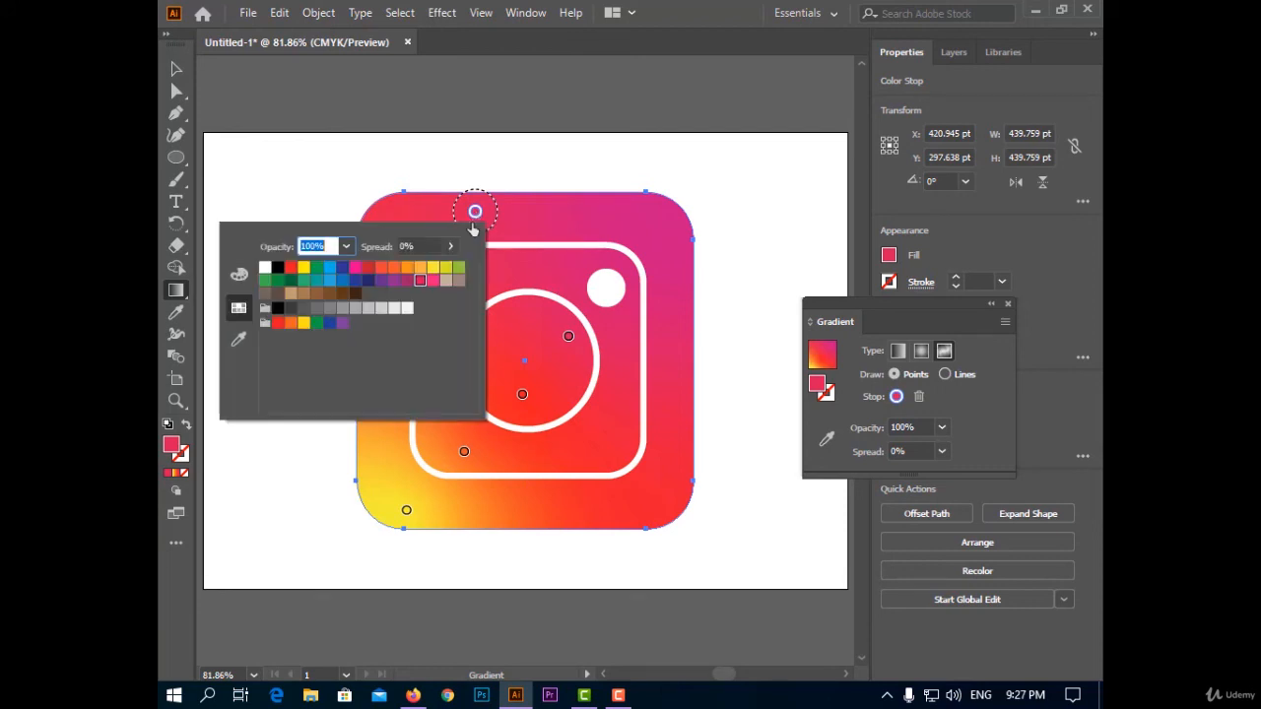
left_click(355, 280)
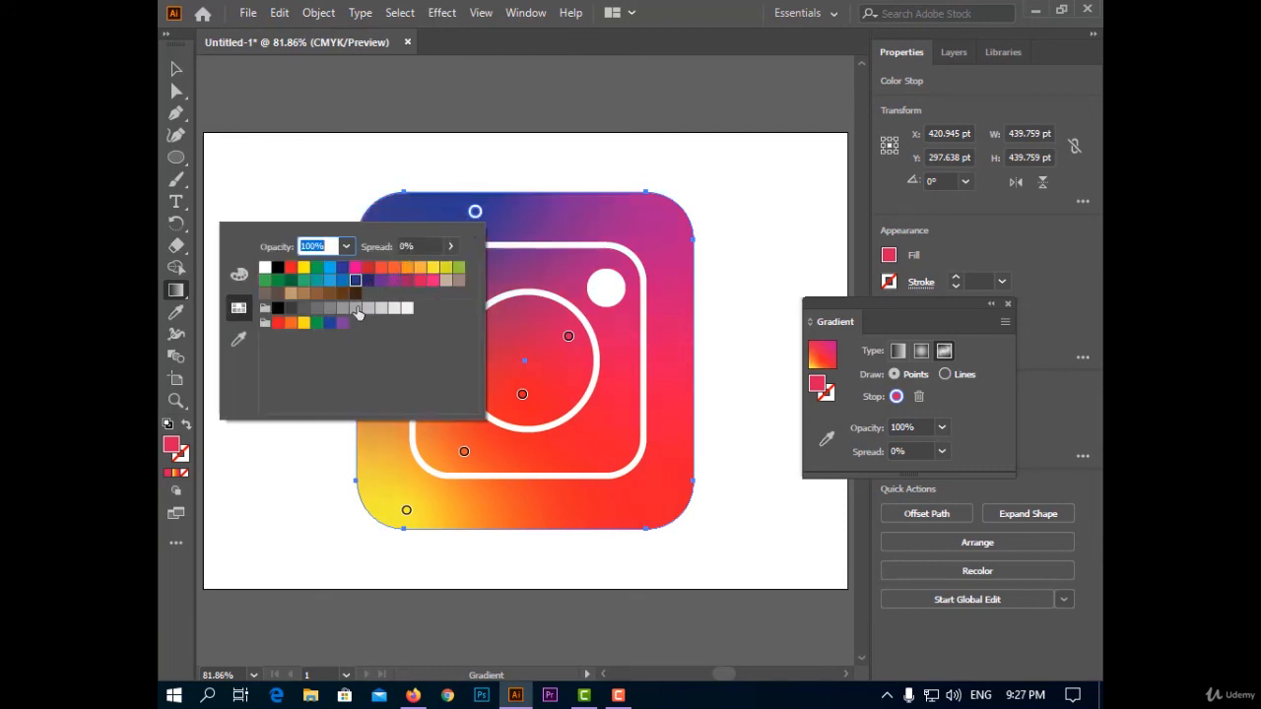
left_click(569, 339)
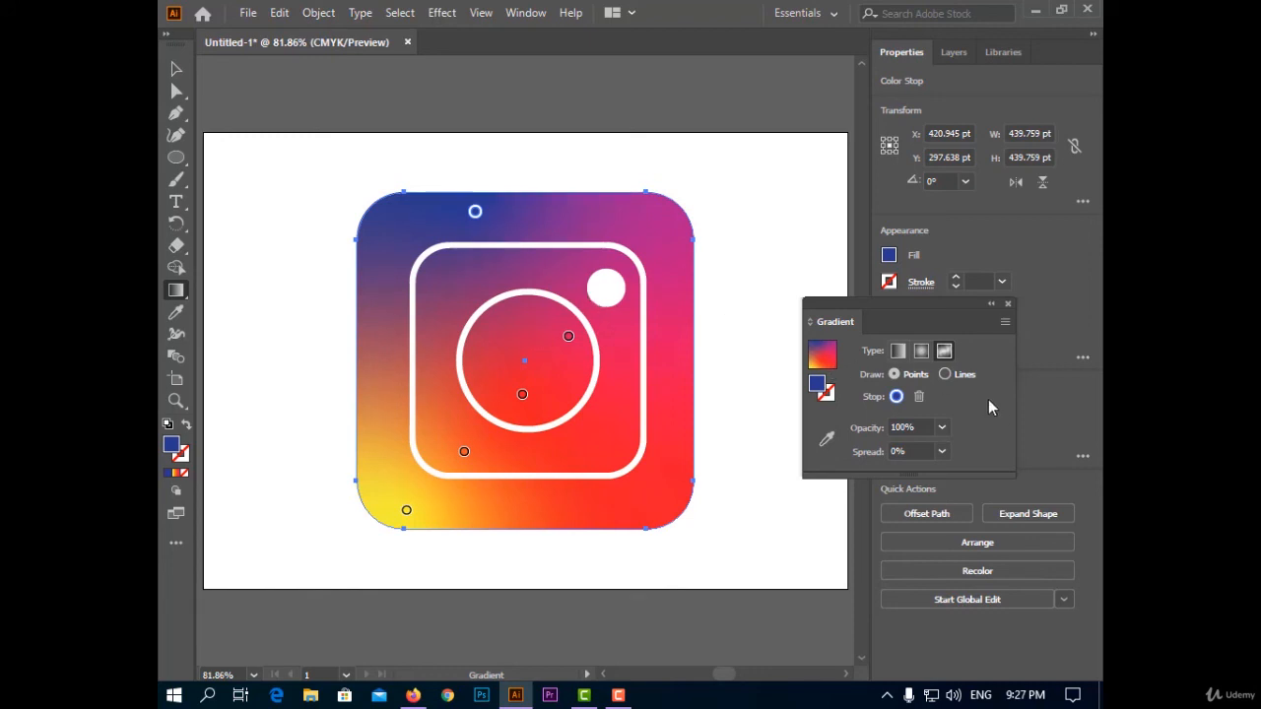
Reposition the blue gradient point just above the inner square's top edge and align the pink-red and red points near the circle's vertical center line.
mouse_move(485, 213)
left_click_drag(474, 211, 506, 216)
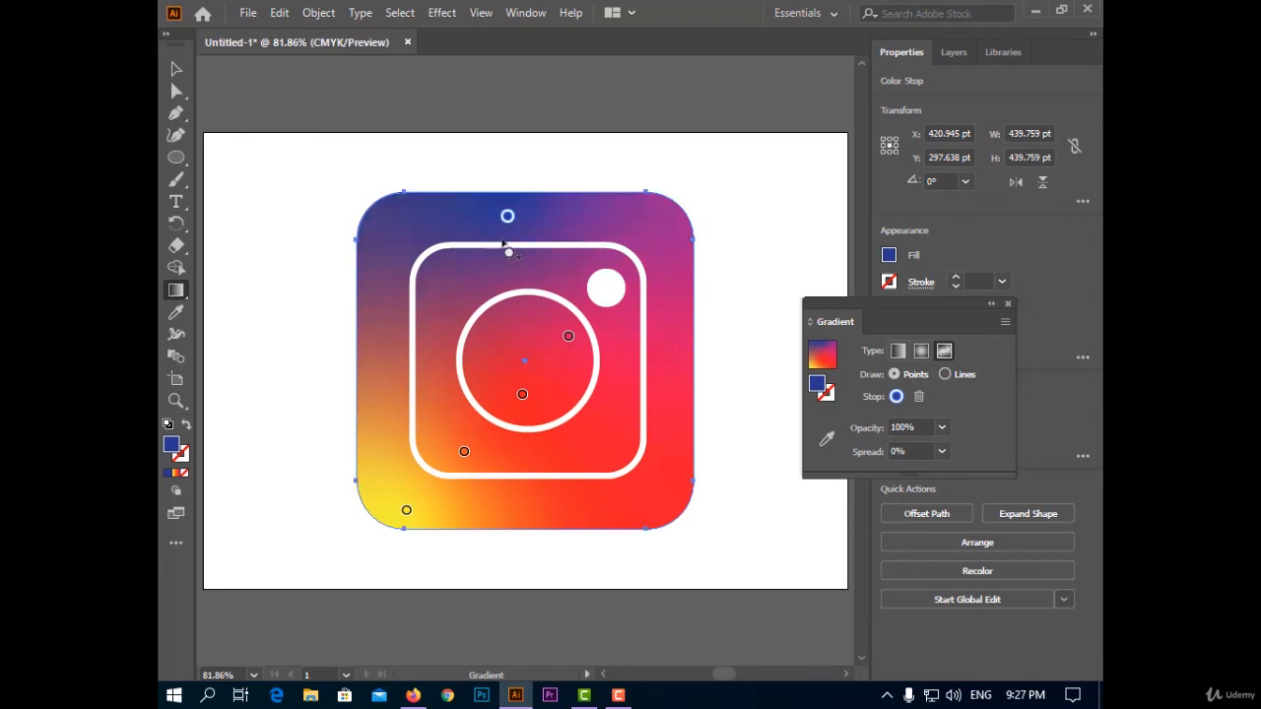
mouse_move(571, 341)
left_click_drag(568, 336, 521, 327)
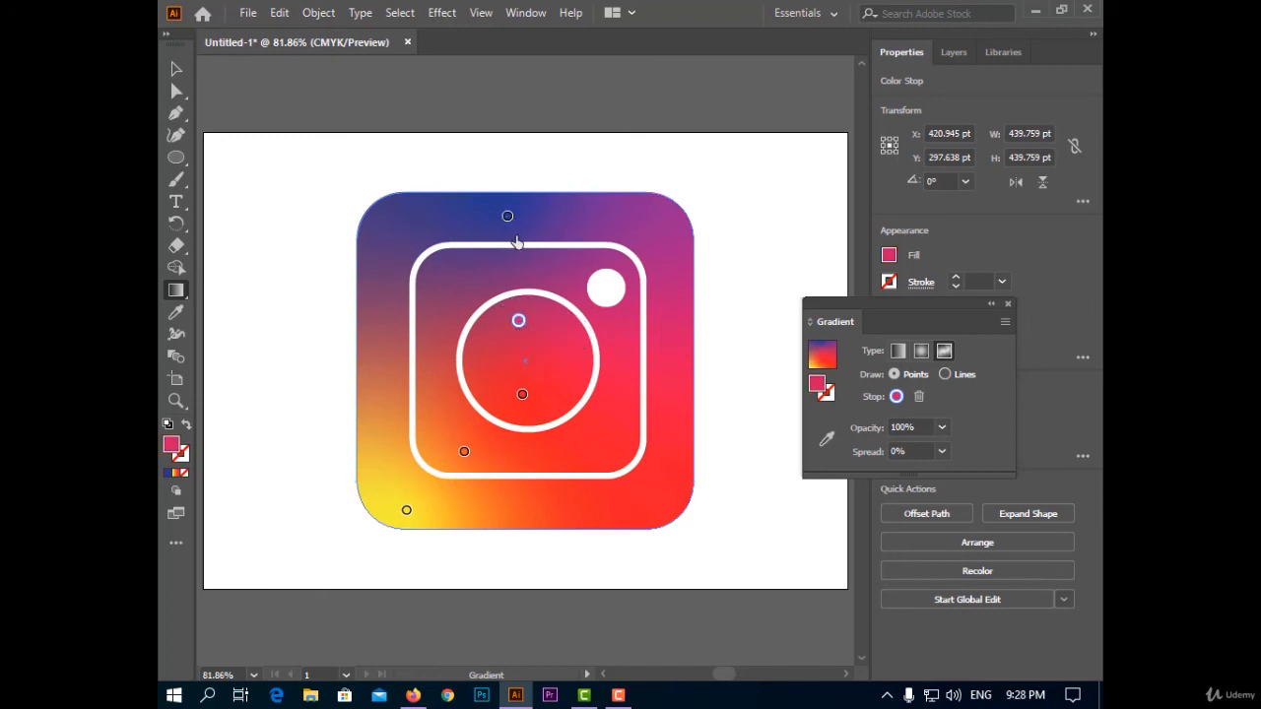
left_click_drag(508, 216, 518, 236)
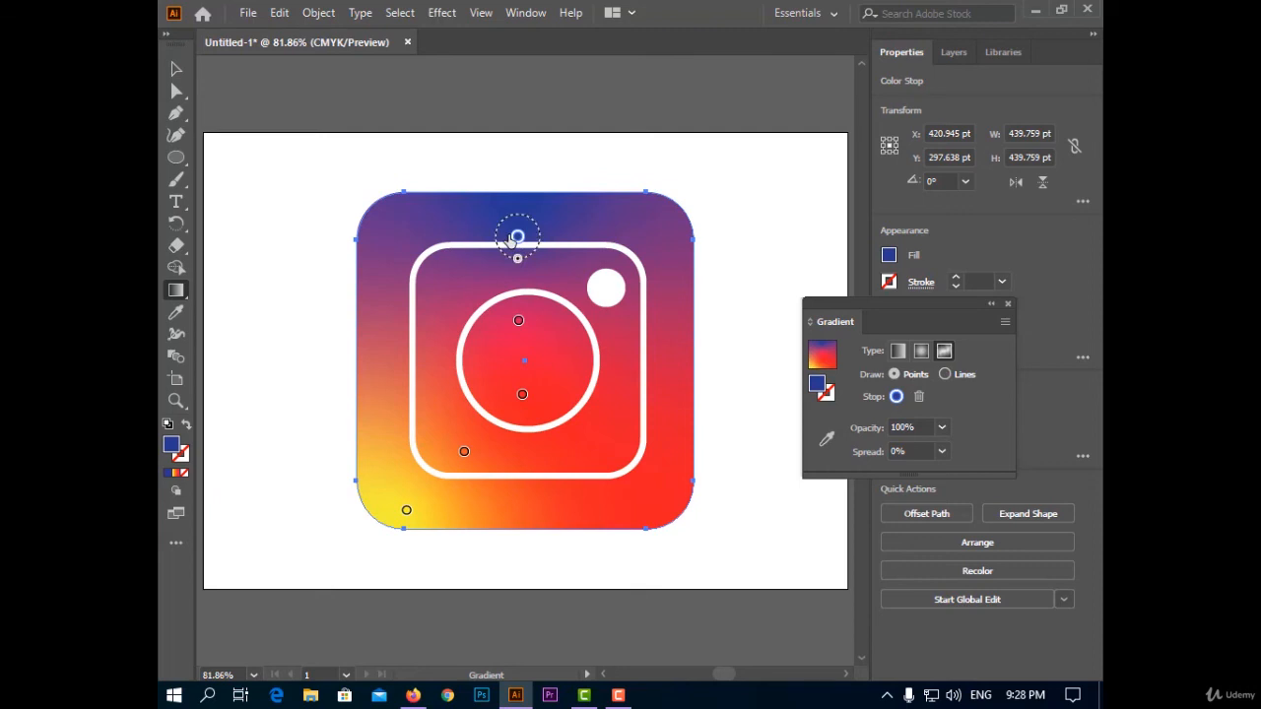
left_click_drag(517, 237, 496, 238)
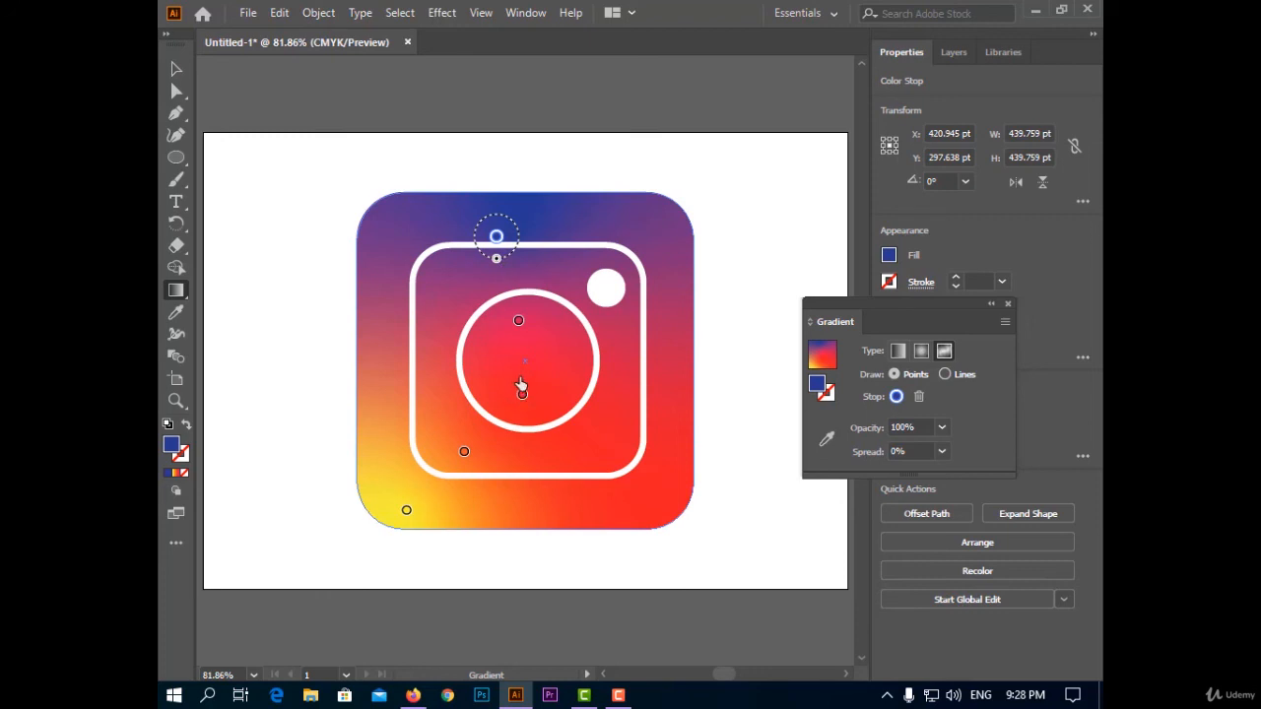
left_click_drag(517, 380, 517, 372)
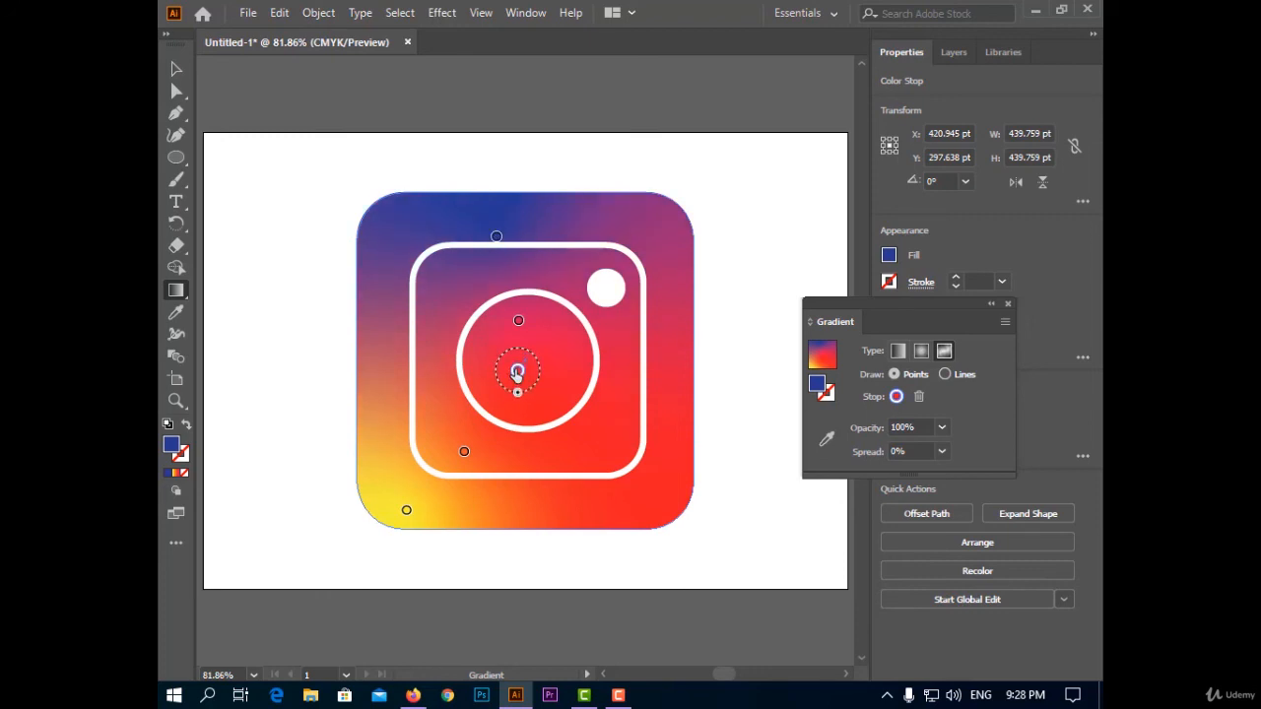
left_click(533, 406)
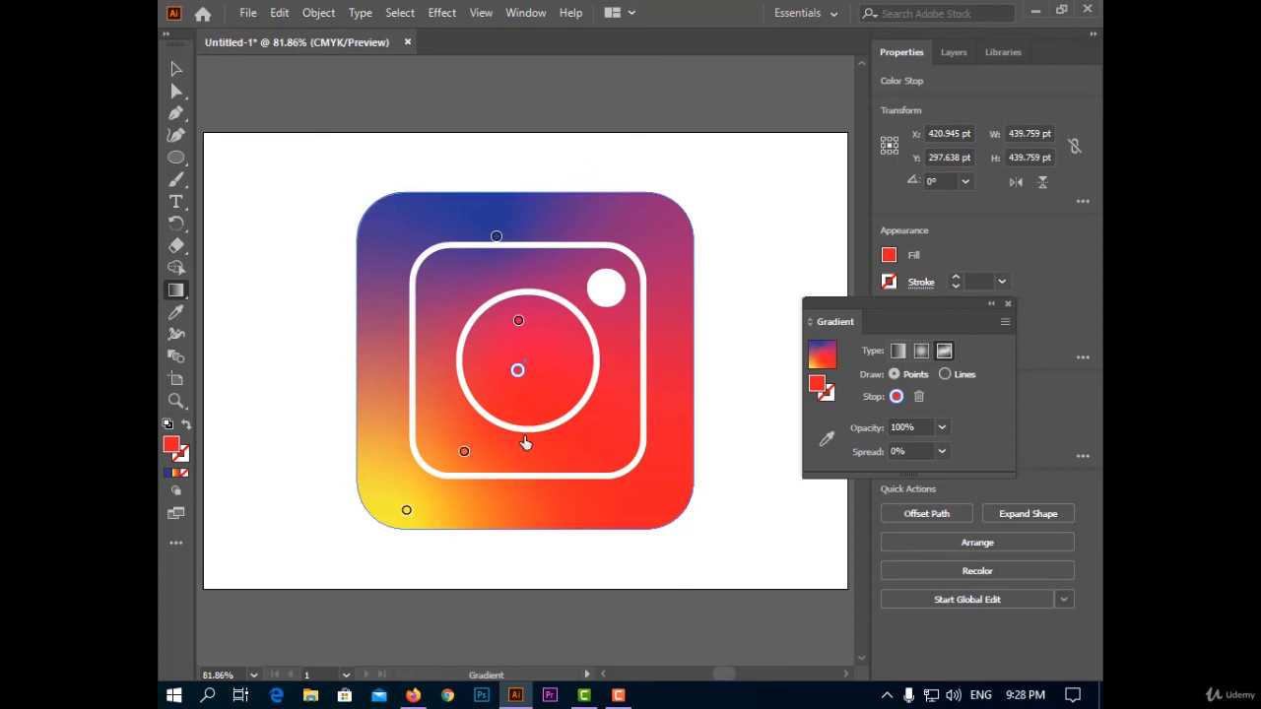
Reposition the orange gradient point just inside the bottom edge of the central circle, aligned beneath the red point.
left_click(523, 437)
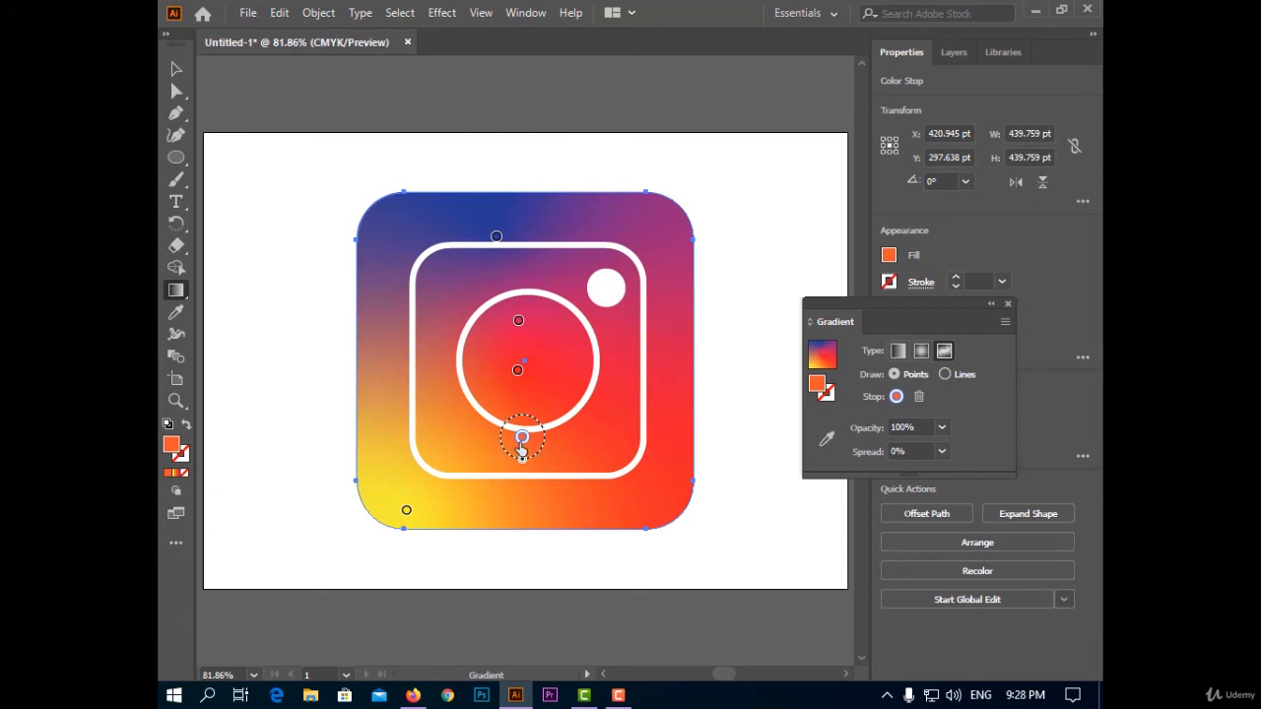
left_click_drag(523, 440, 519, 415)
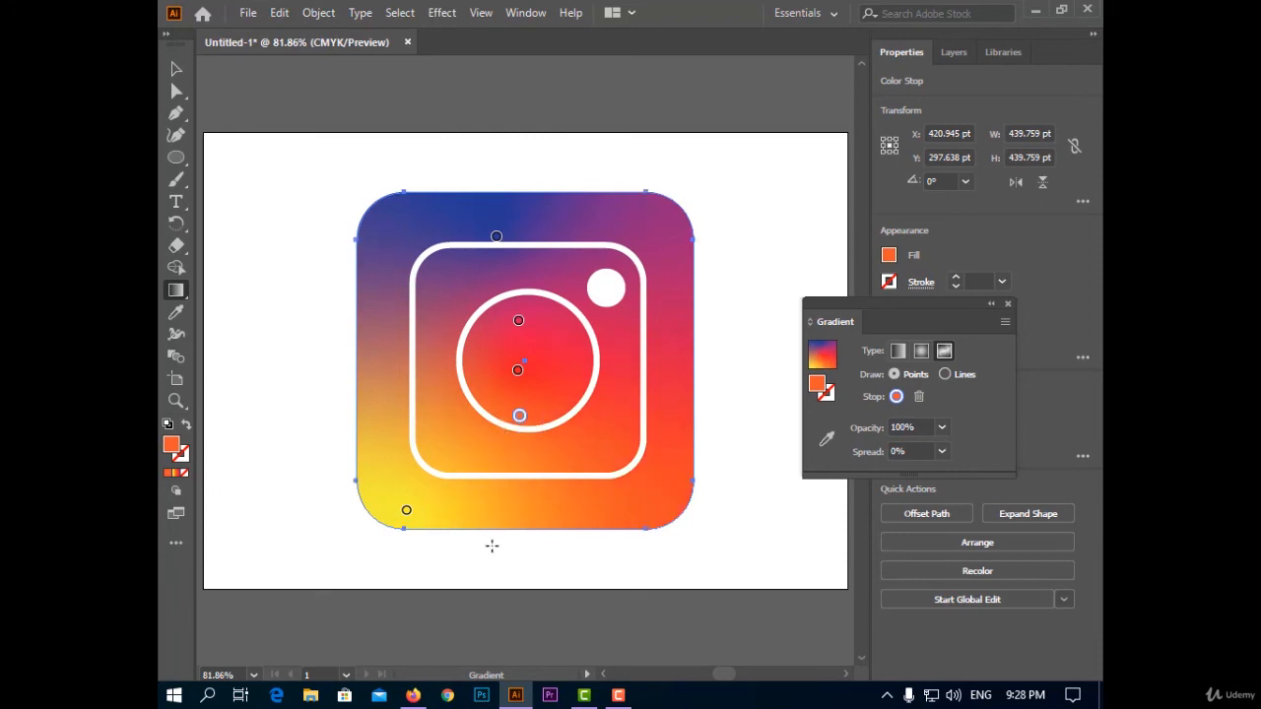
Close the floating gradient settings and deselect the background square using the Selection tool.
left_click(1007, 303)
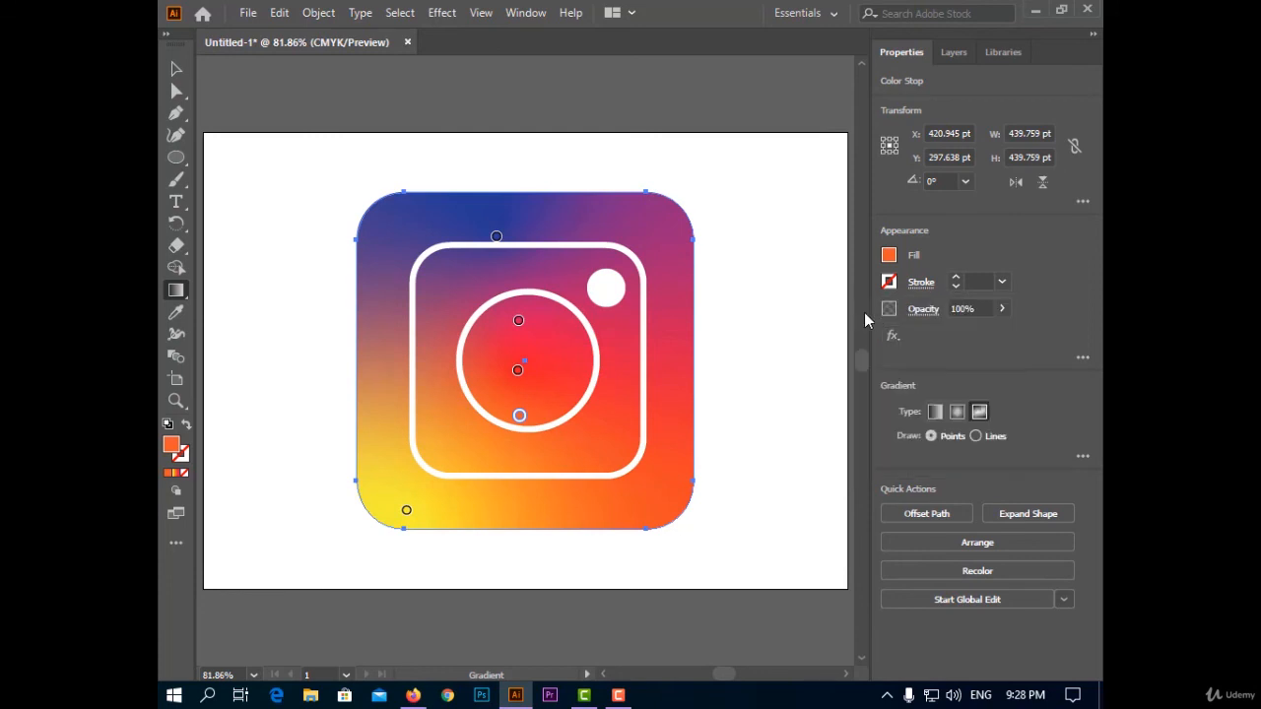
scroll(859, 320, "up", 5)
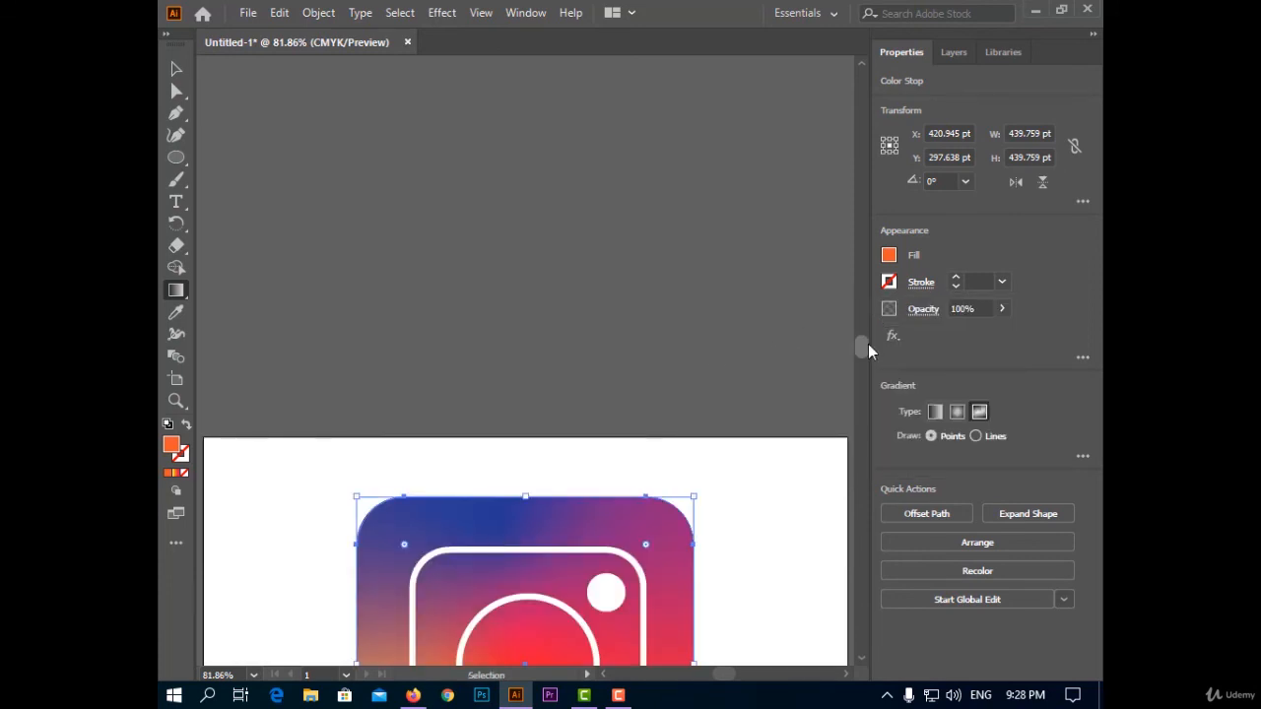
scroll(756, 385, "down", 5)
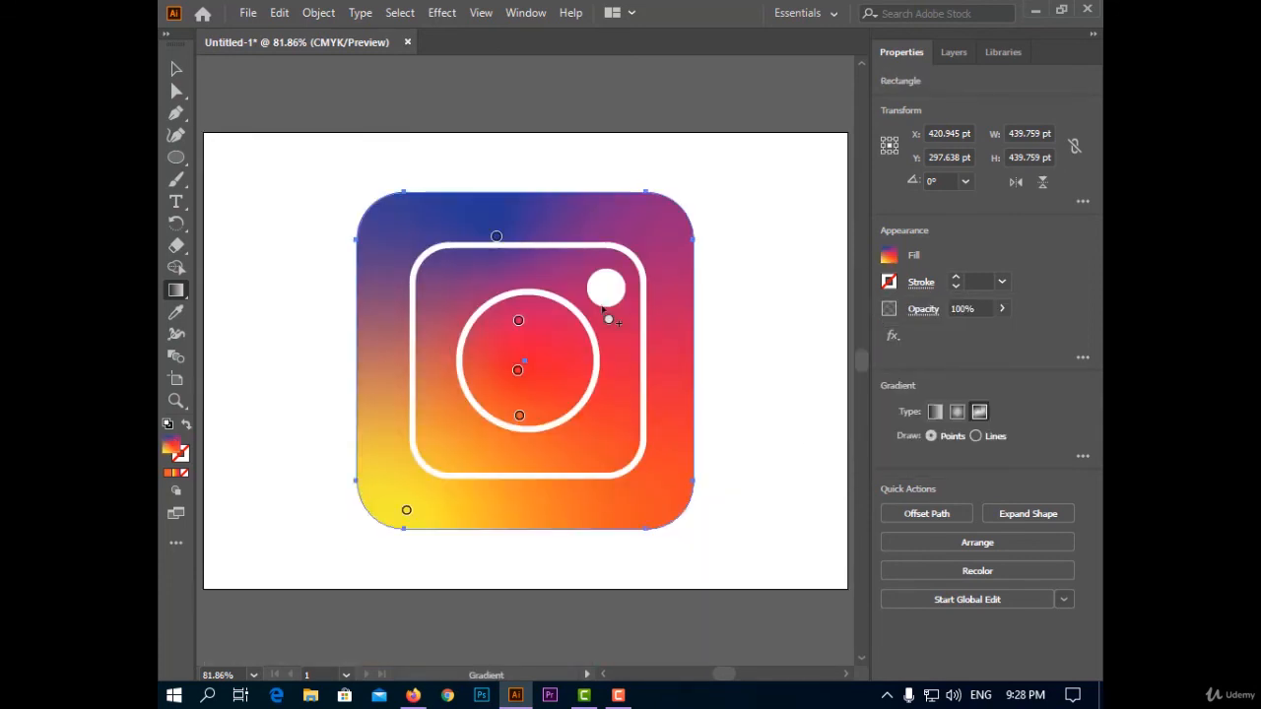
left_click(171, 66)
left_click(307, 295)
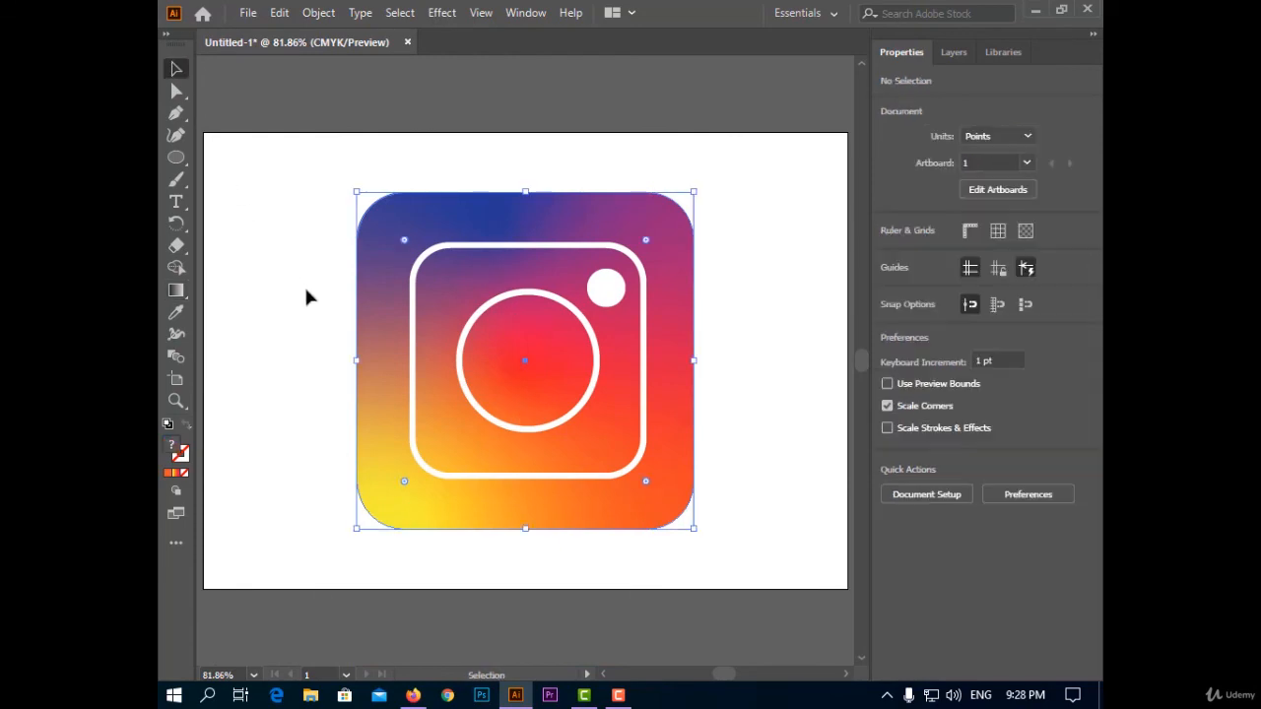